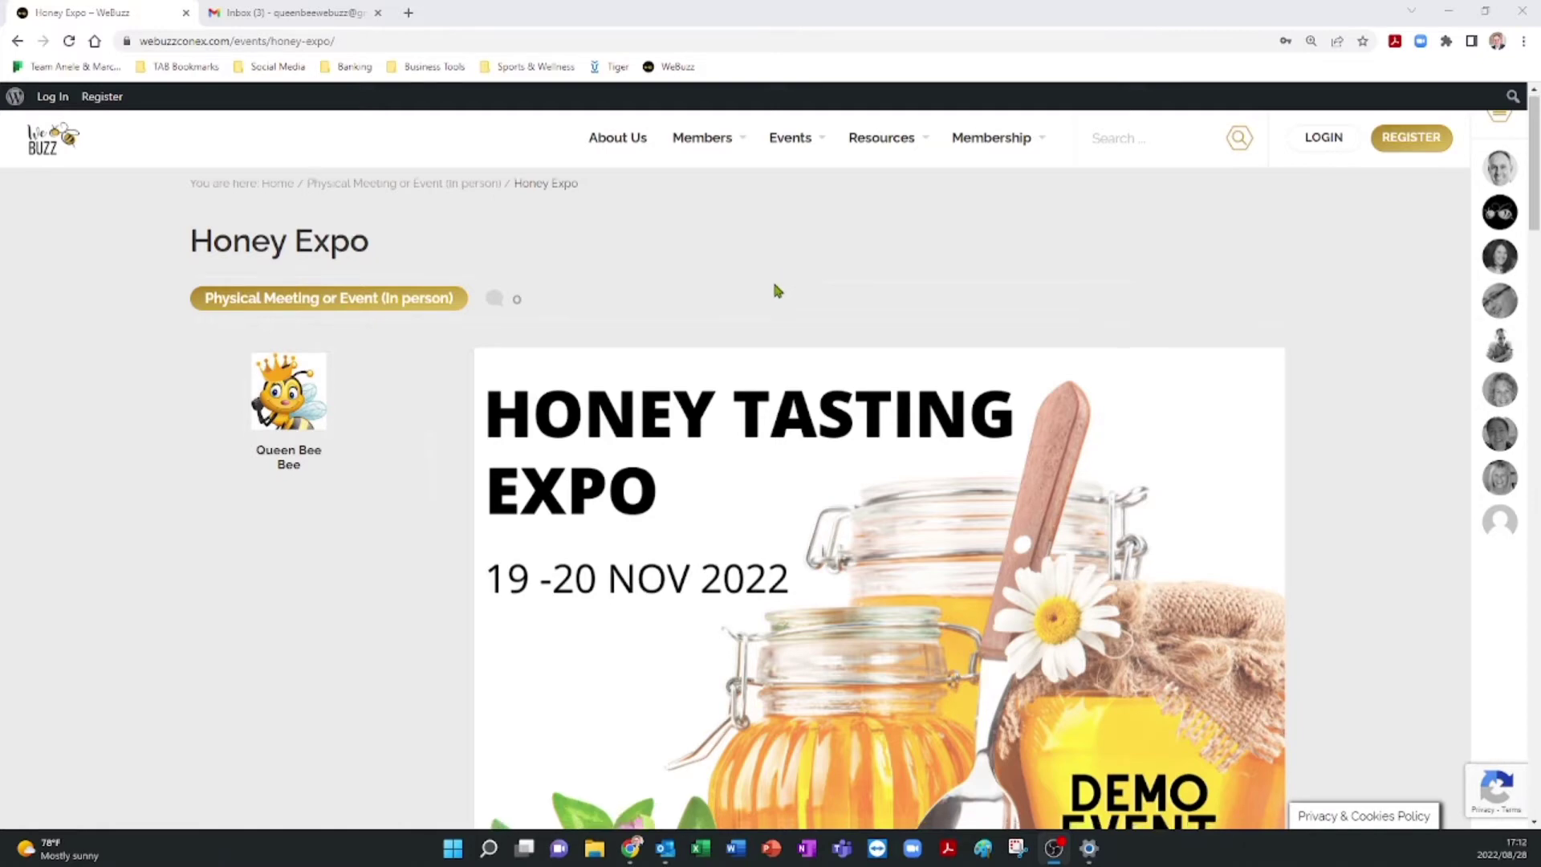
Examine the Honey Expo event page's ticket types, prices and the fields of the guest booking form
{"action": "scroll", "coordinate": [776, 284], "scroll_direction": "down", "scroll_amount": 12}
{"action": "scroll", "coordinate": [776, 293], "scroll_direction": "down", "scroll_amount": 5}
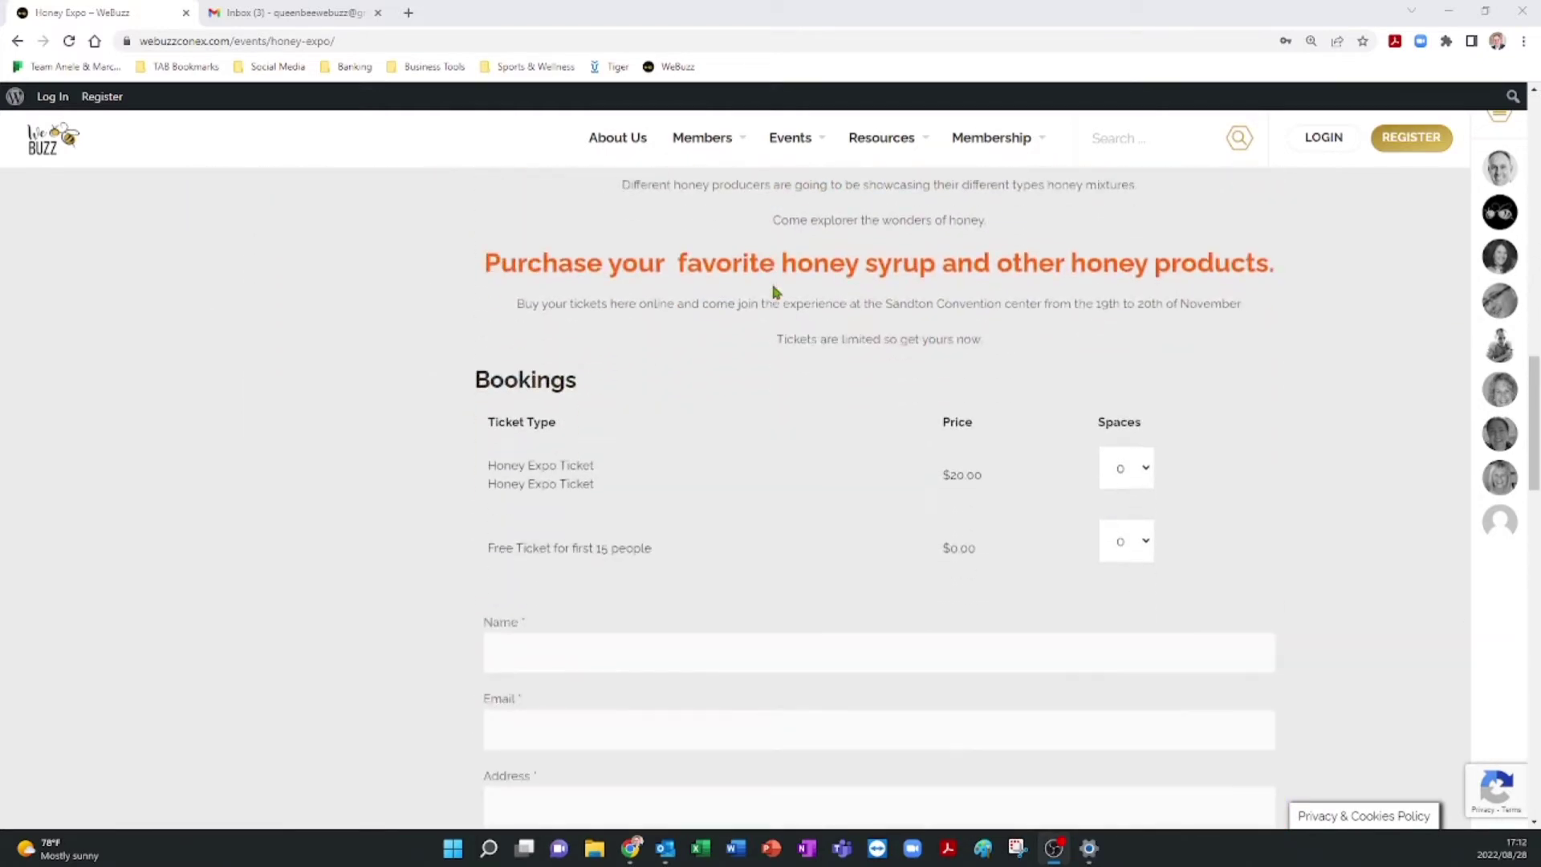
{"action": "scroll", "coordinate": [613, 455], "scroll_direction": "down", "scroll_amount": 3}
{"action": "scroll", "coordinate": [611, 457], "scroll_direction": "down", "scroll_amount": 2}
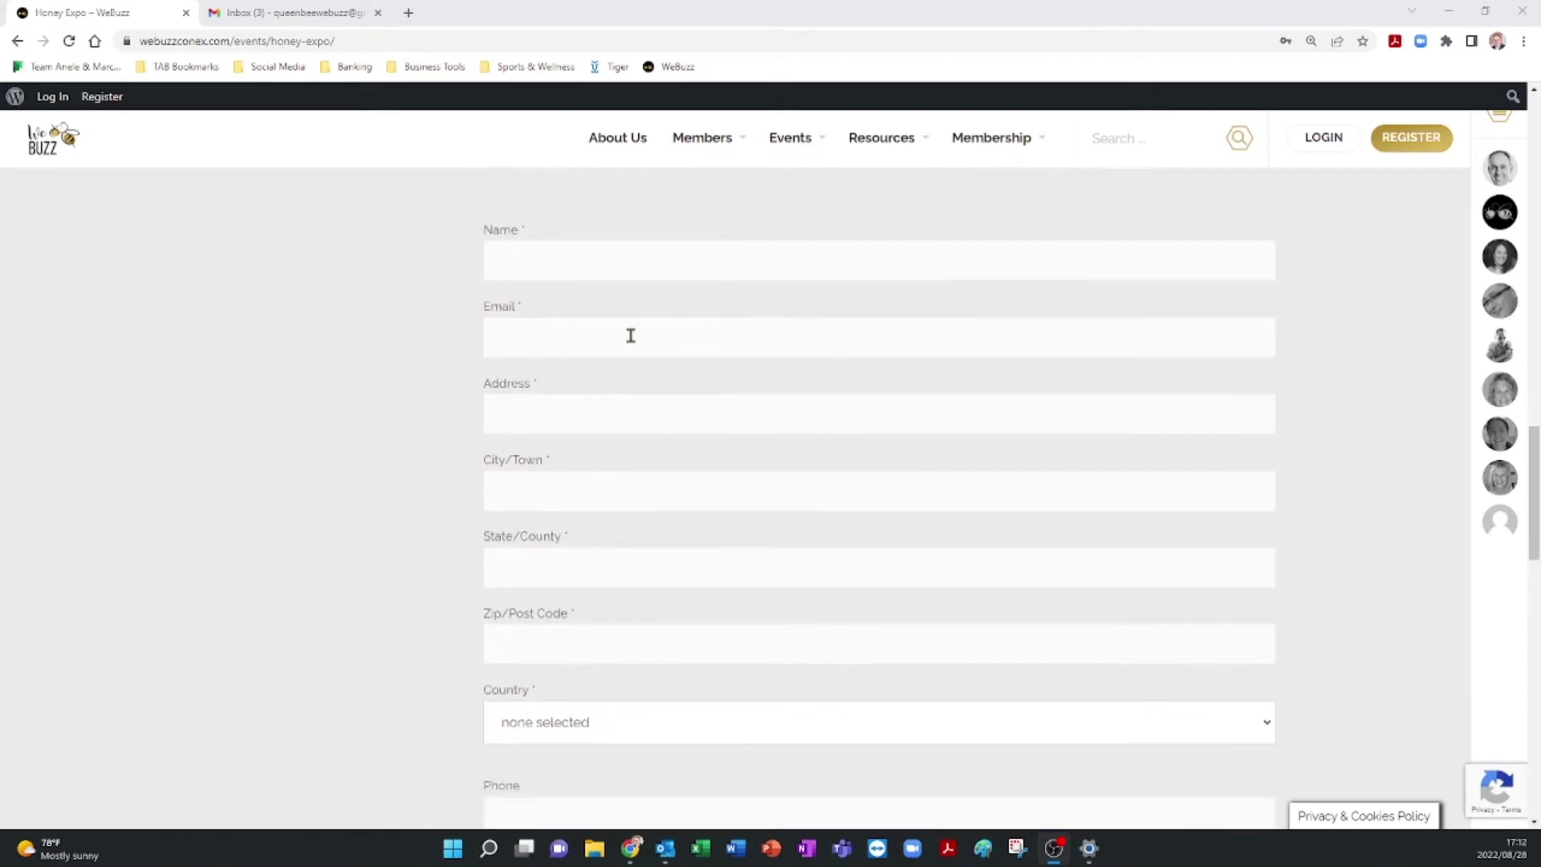
{"action": "scroll", "coordinate": [629, 334], "scroll_direction": "up", "scroll_amount": 2}
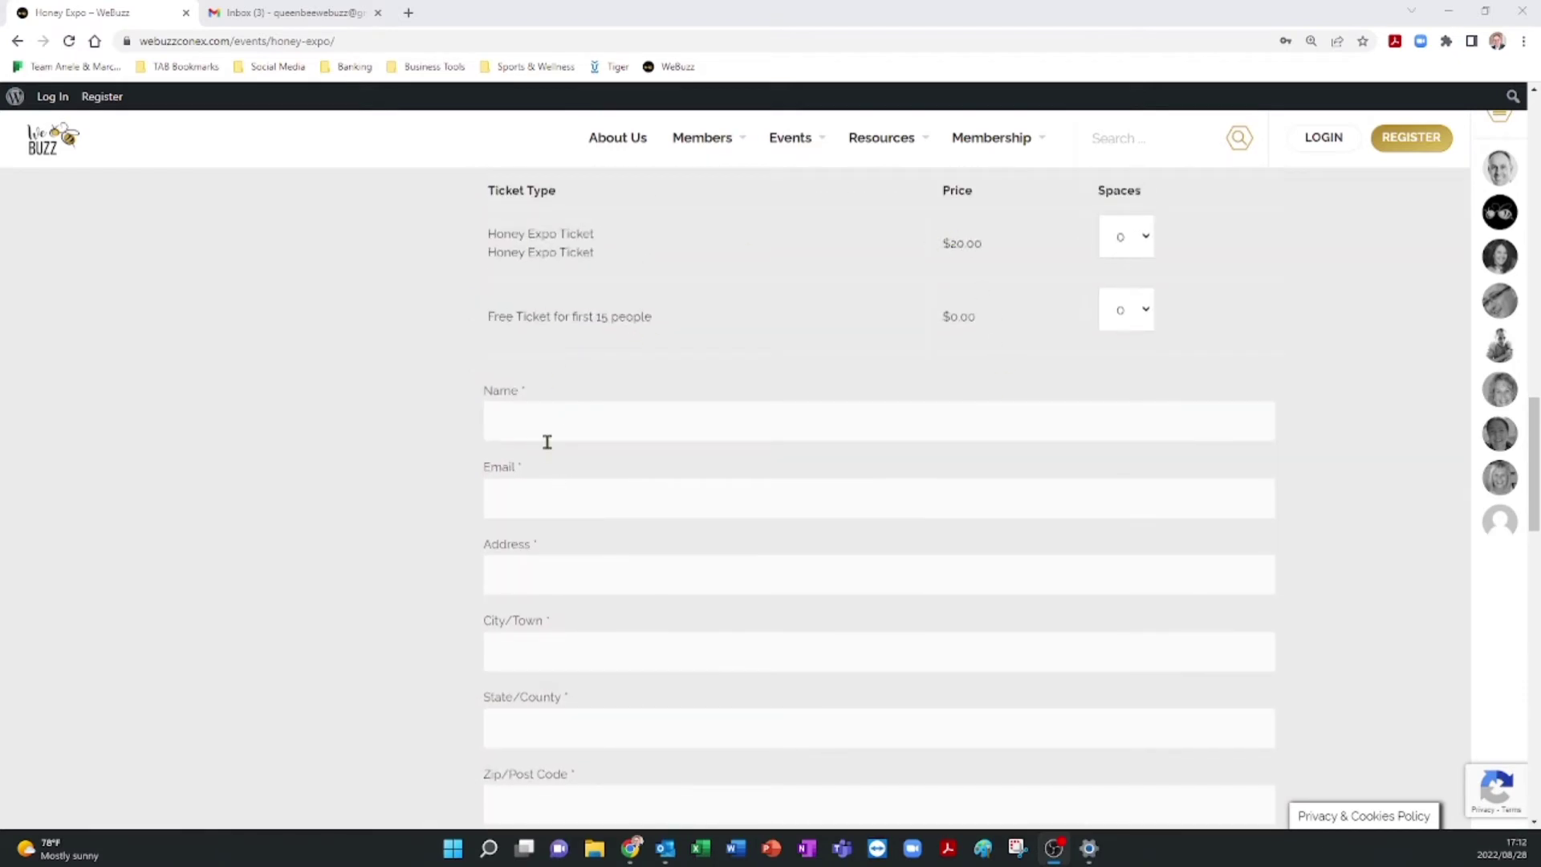
{"action": "scroll", "coordinate": [538, 454], "scroll_direction": "down", "scroll_amount": 4}
{"action": "scroll", "coordinate": [1038, 348], "scroll_direction": "up", "scroll_amount": 3}
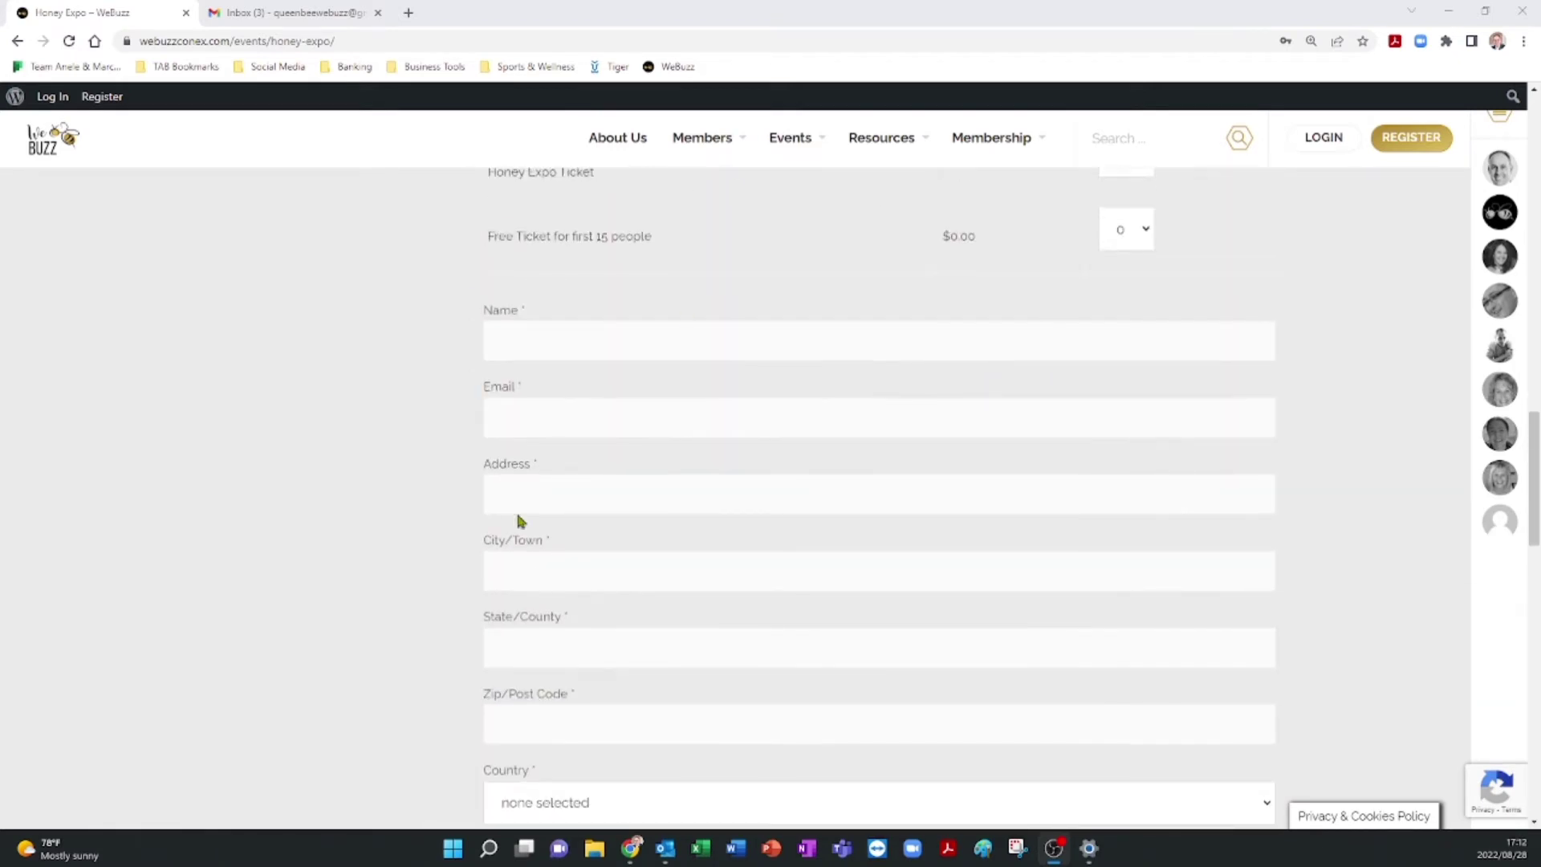
{"action": "scroll", "coordinate": [575, 282], "scroll_direction": "up", "scroll_amount": 1}
{"action": "scroll", "coordinate": [575, 281], "scroll_direction": "down", "scroll_amount": 4}
{"action": "scroll", "coordinate": [571, 283], "scroll_direction": "down", "scroll_amount": 5}
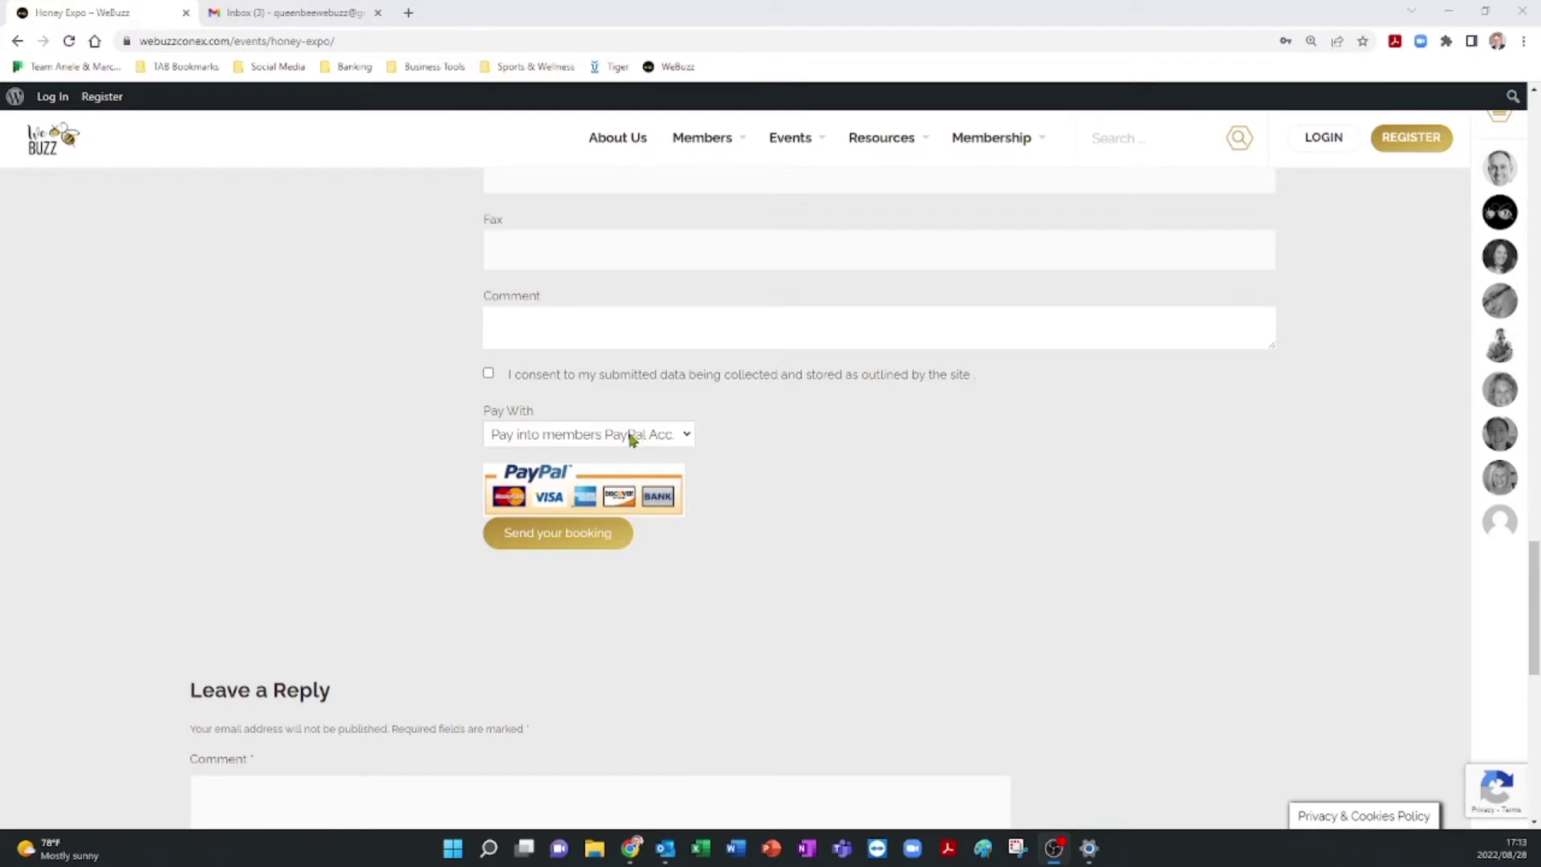
Set the booking form's payment method to Pay Offline and read the offline payment instructions
{"action": "left_click", "coordinate": [631, 438]}
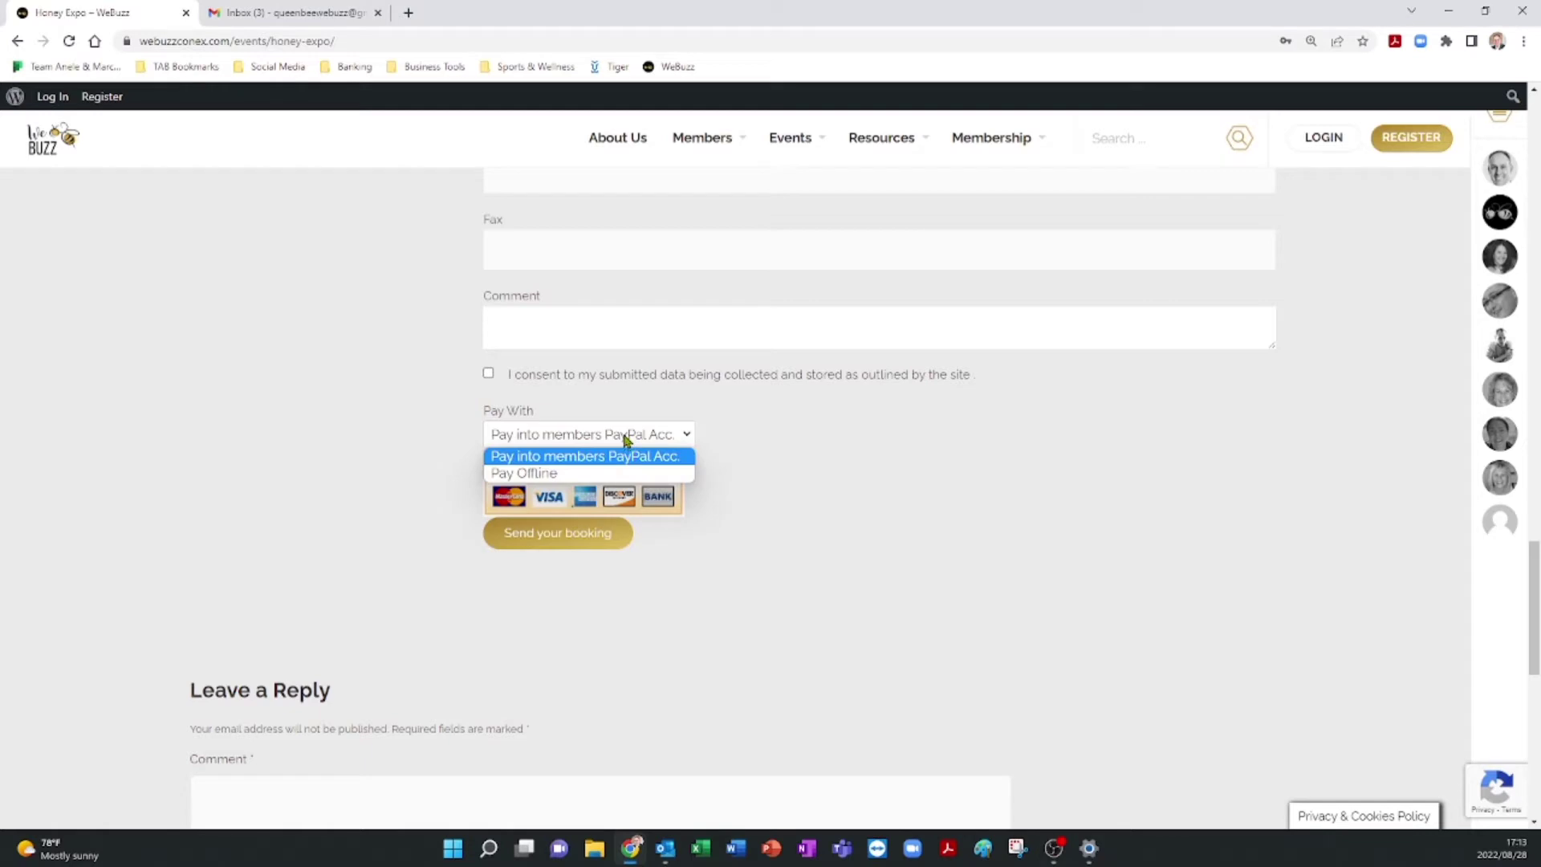
{"action": "left_click", "coordinate": [529, 474]}
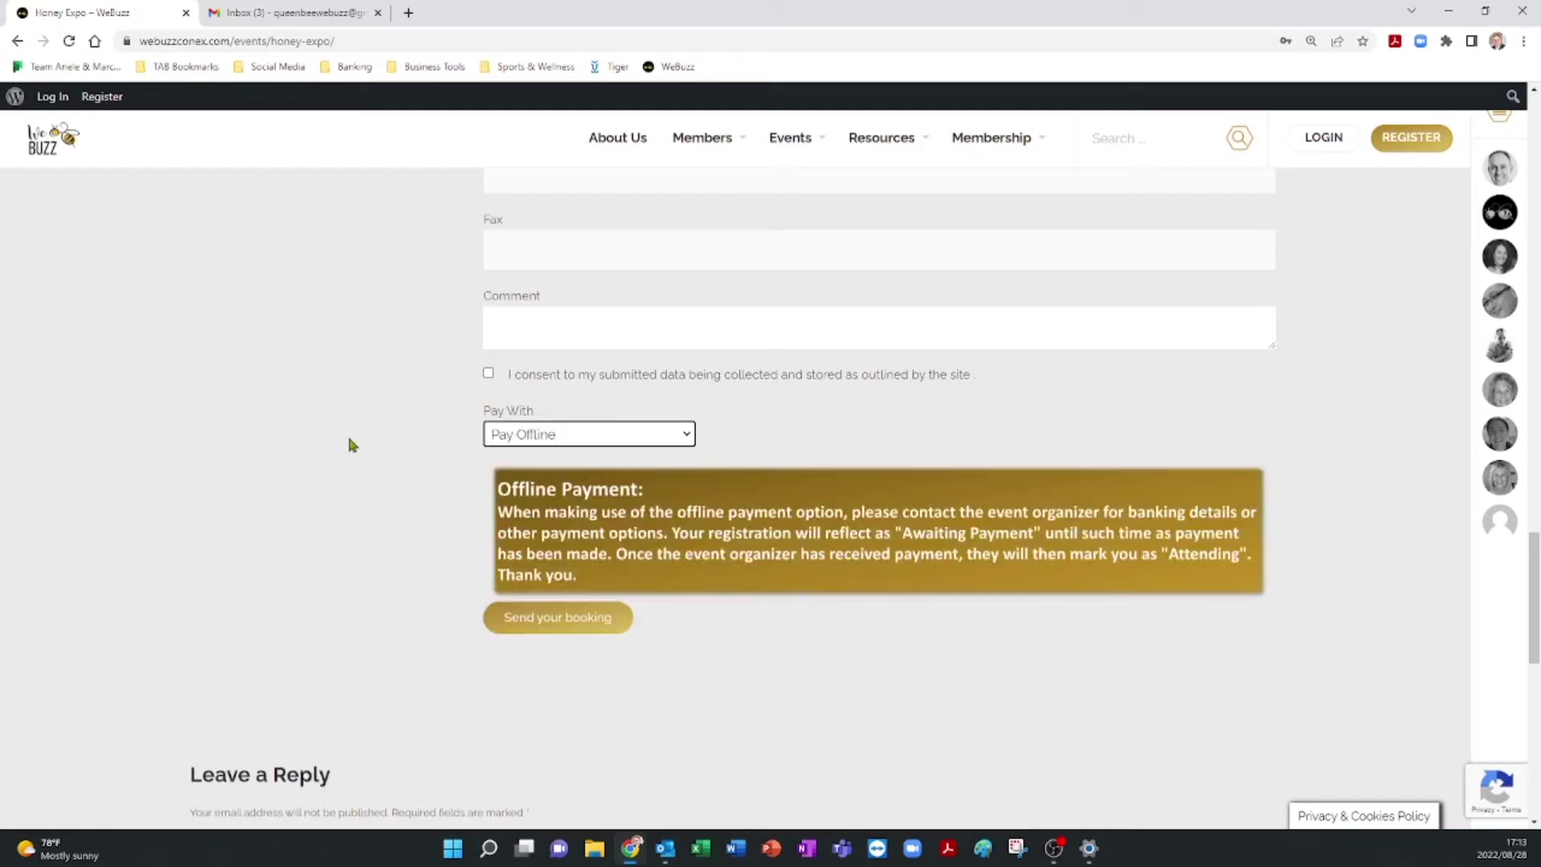
{"action": "left_click", "coordinate": [358, 404]}
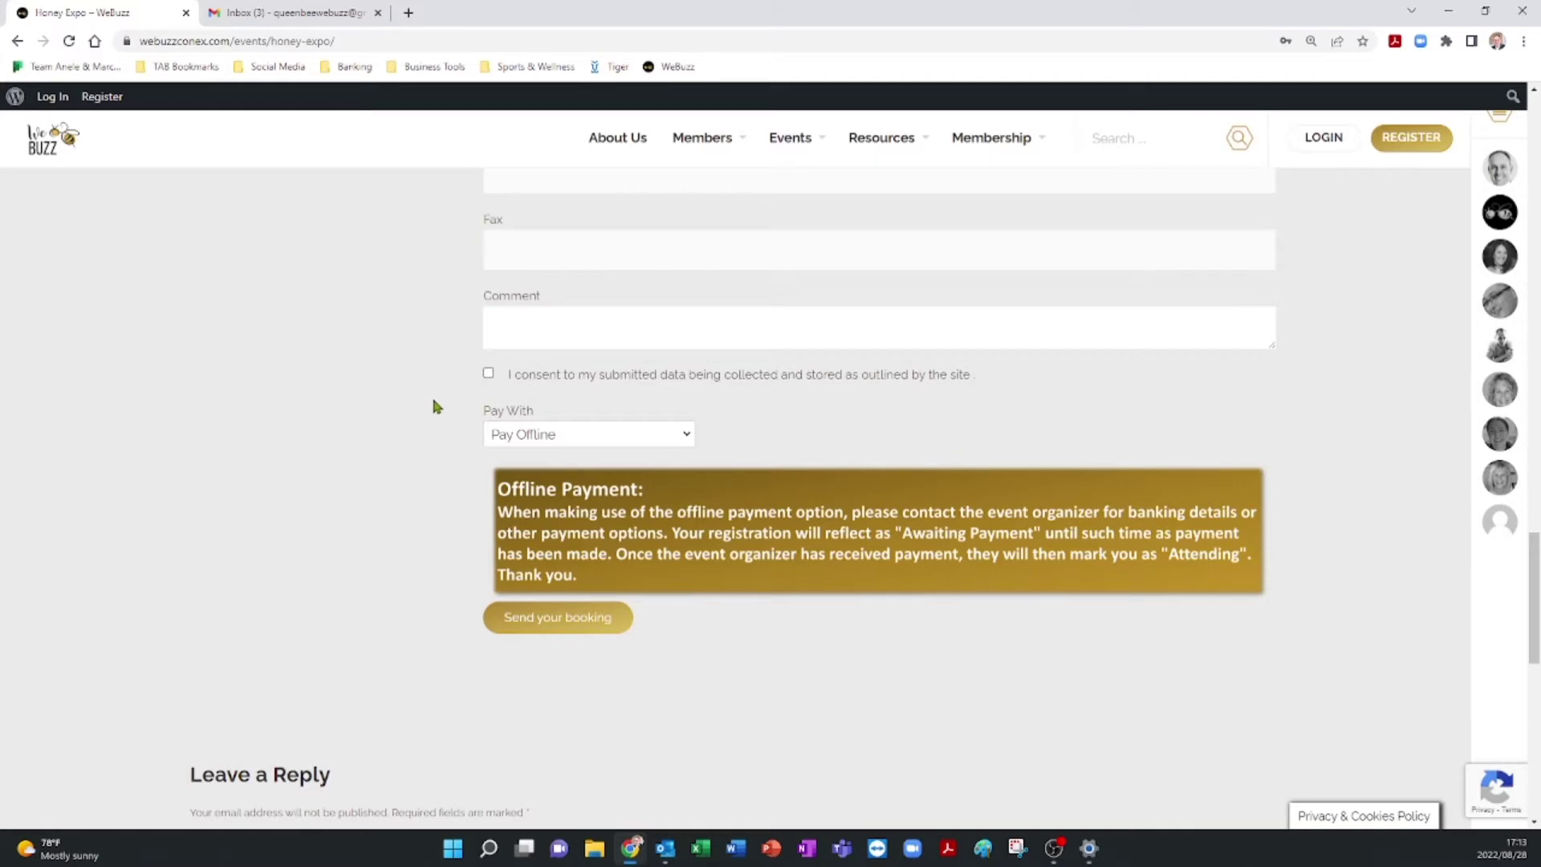
Log in to the WeBuzz site with the saved account credentials
{"action": "scroll", "coordinate": [433, 402], "scroll_direction": "up", "scroll_amount": 10}
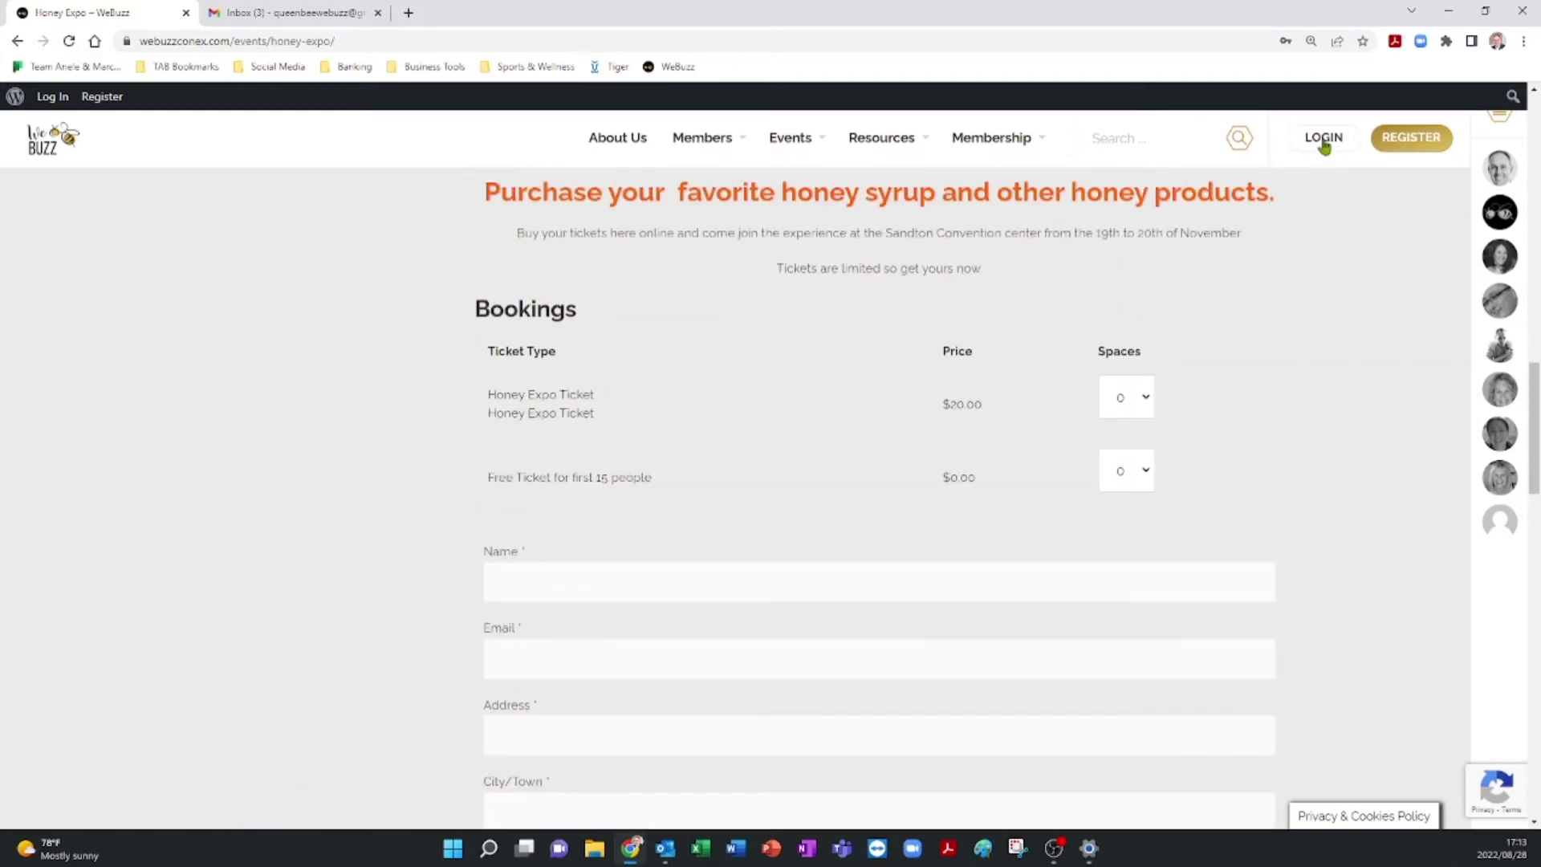
{"action": "left_click", "coordinate": [1323, 138]}
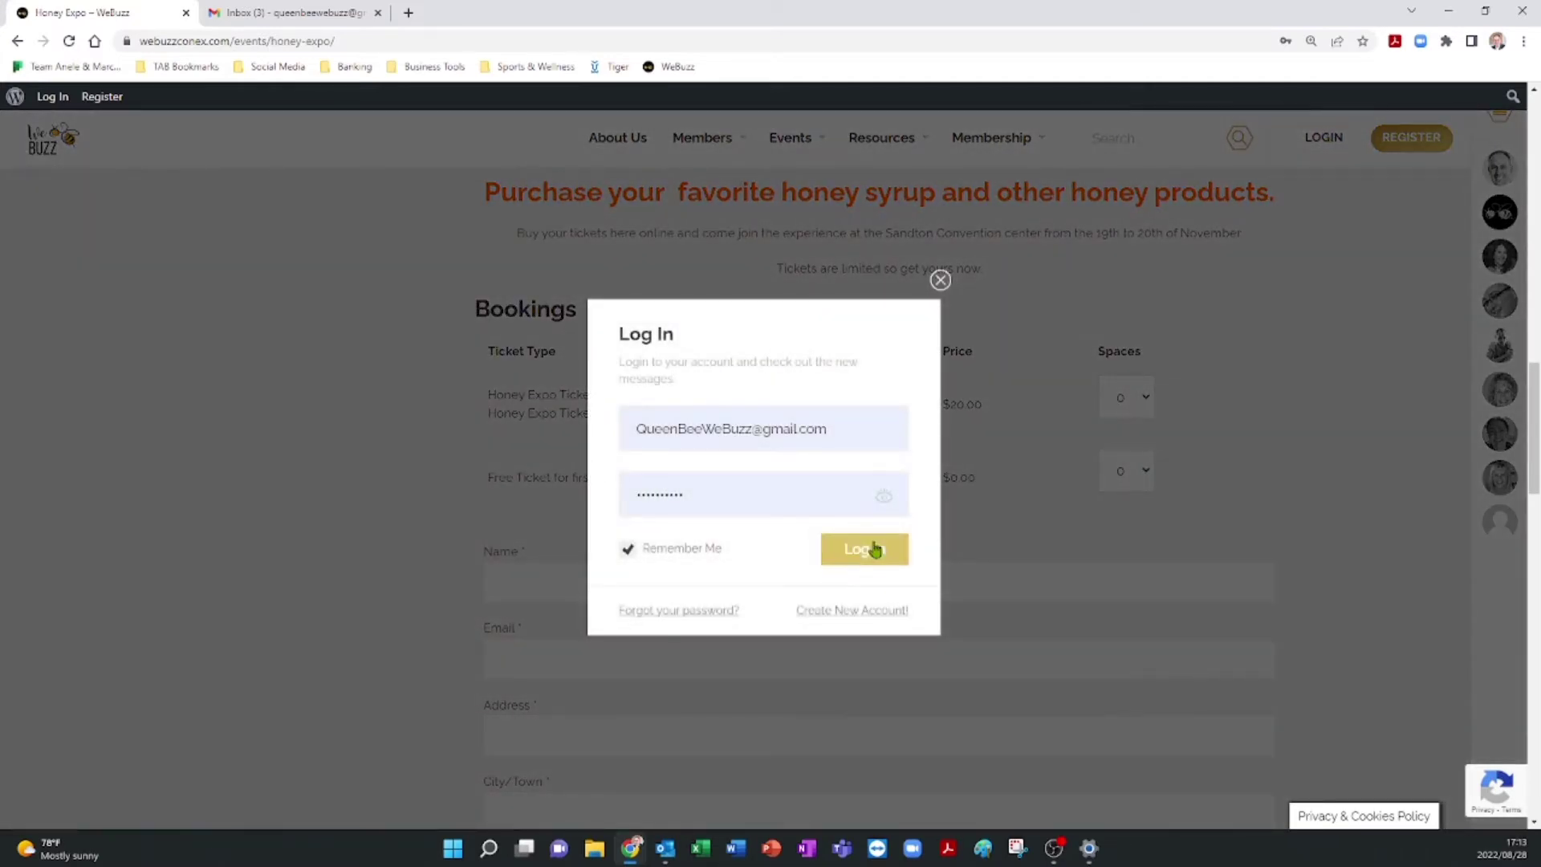
{"action": "left_click", "coordinate": [870, 547]}
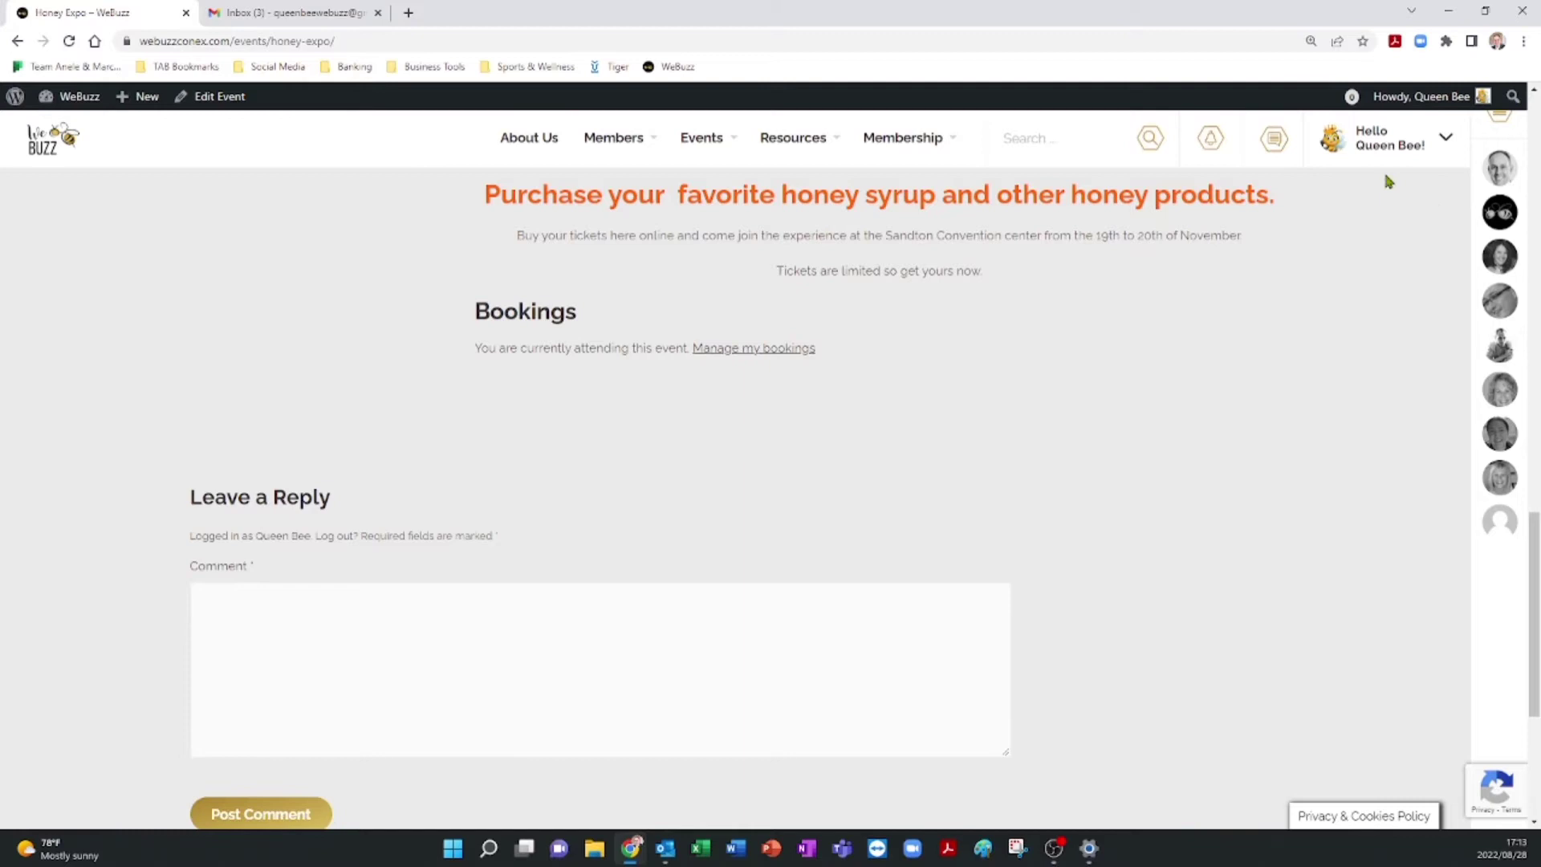
Open the Manage My Events Bookings page for the organizer's events
{"action": "scroll", "coordinate": [655, 365], "scroll_direction": "up", "scroll_amount": 15}
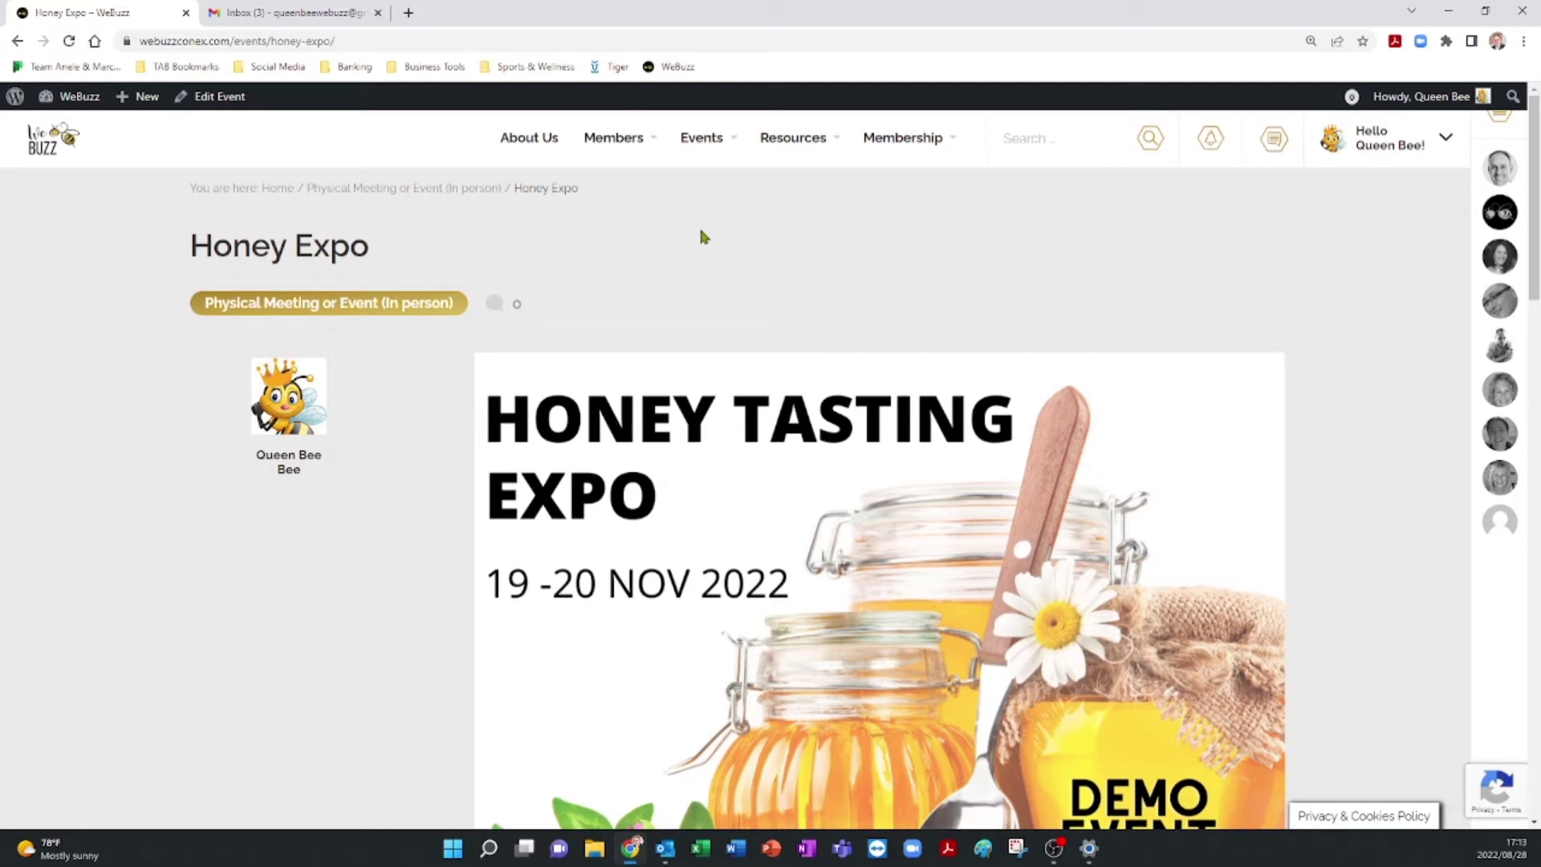
{"action": "mouse_move", "coordinate": [700, 141]}
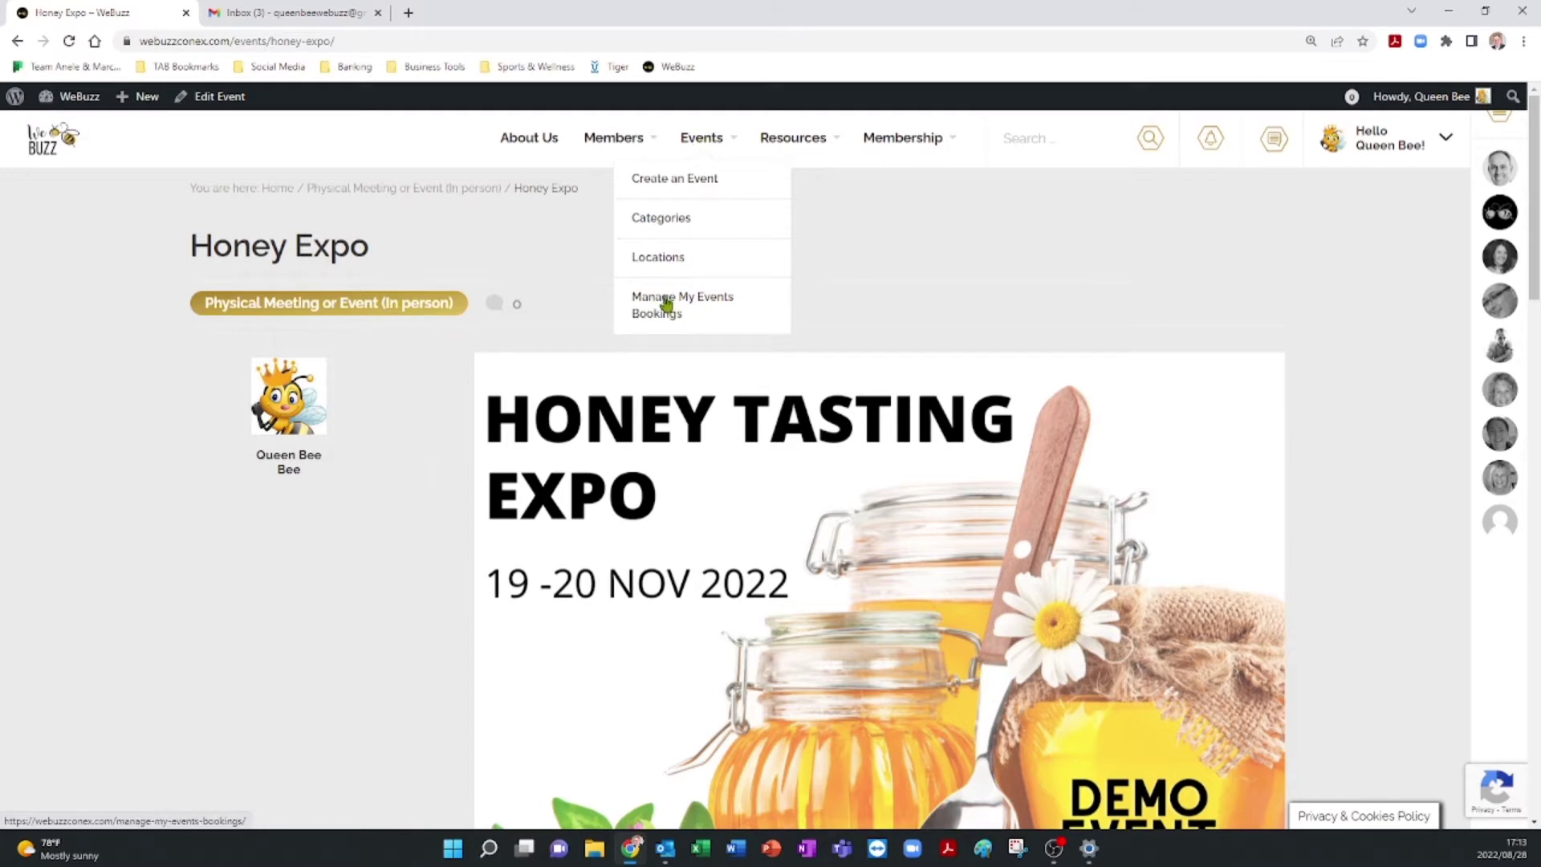
{"action": "left_click", "coordinate": [665, 303]}
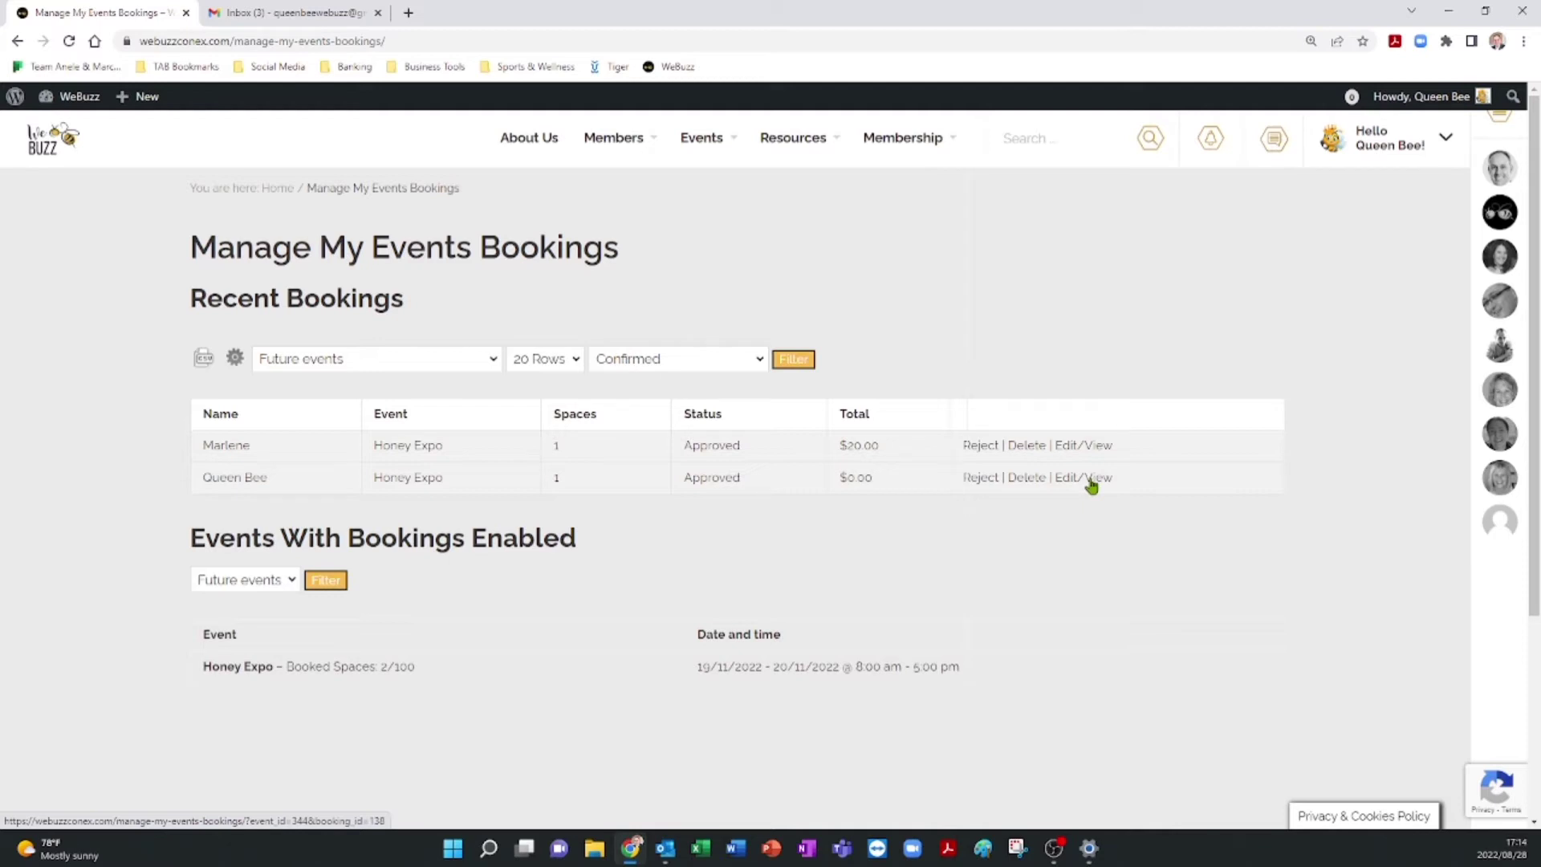
View the details of the $0.00 Honey Expo booking and return to the bookings overview
{"action": "left_click", "coordinate": [1091, 482]}
{"action": "scroll", "coordinate": [772, 357], "scroll_direction": "down", "scroll_amount": 5}
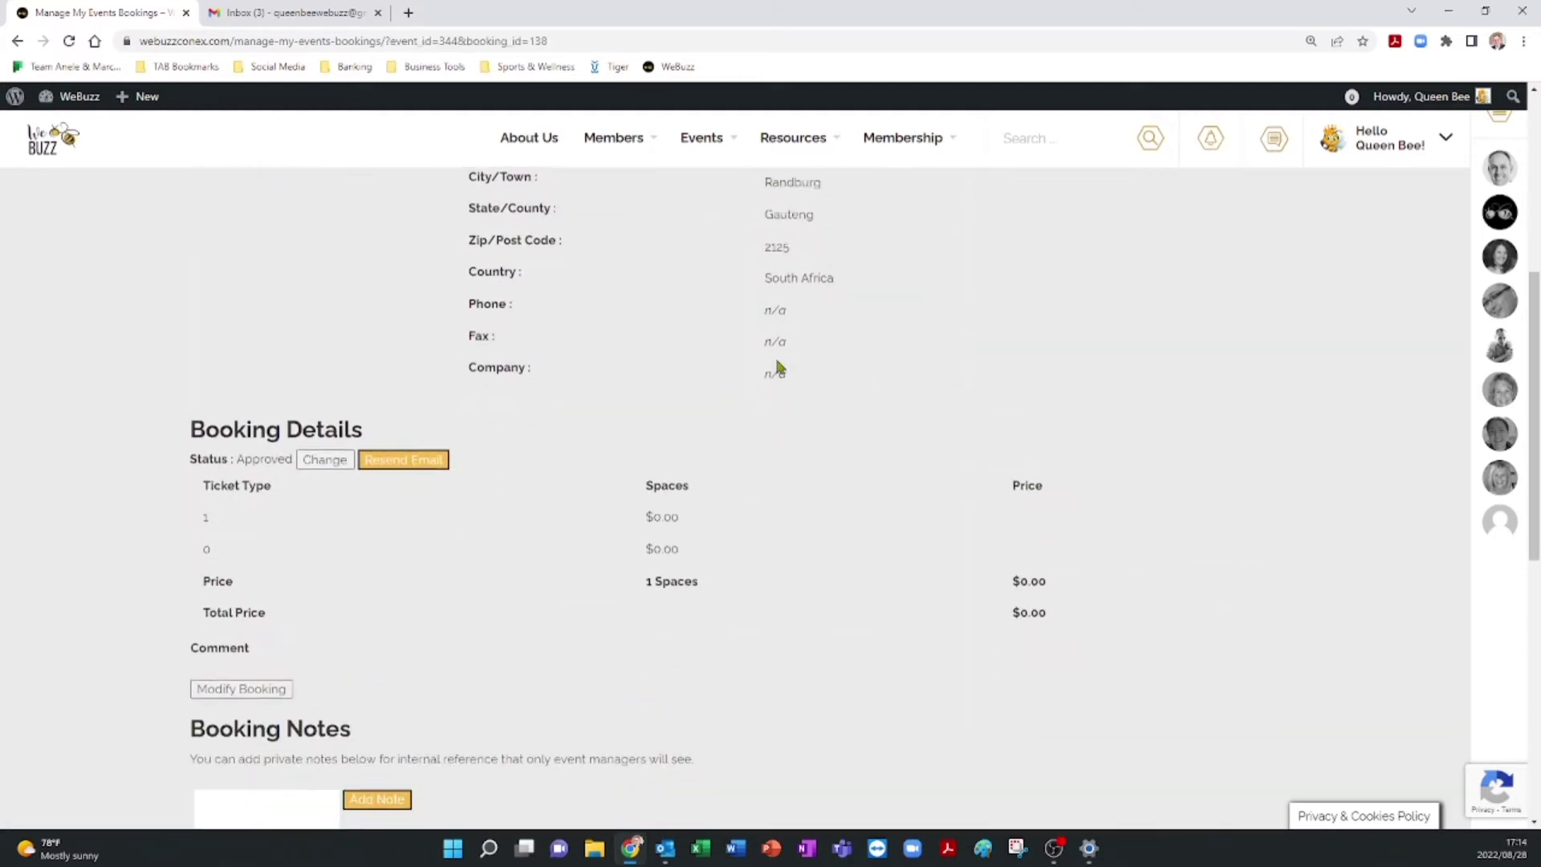
{"action": "scroll", "coordinate": [774, 365], "scroll_direction": "up", "scroll_amount": 5}
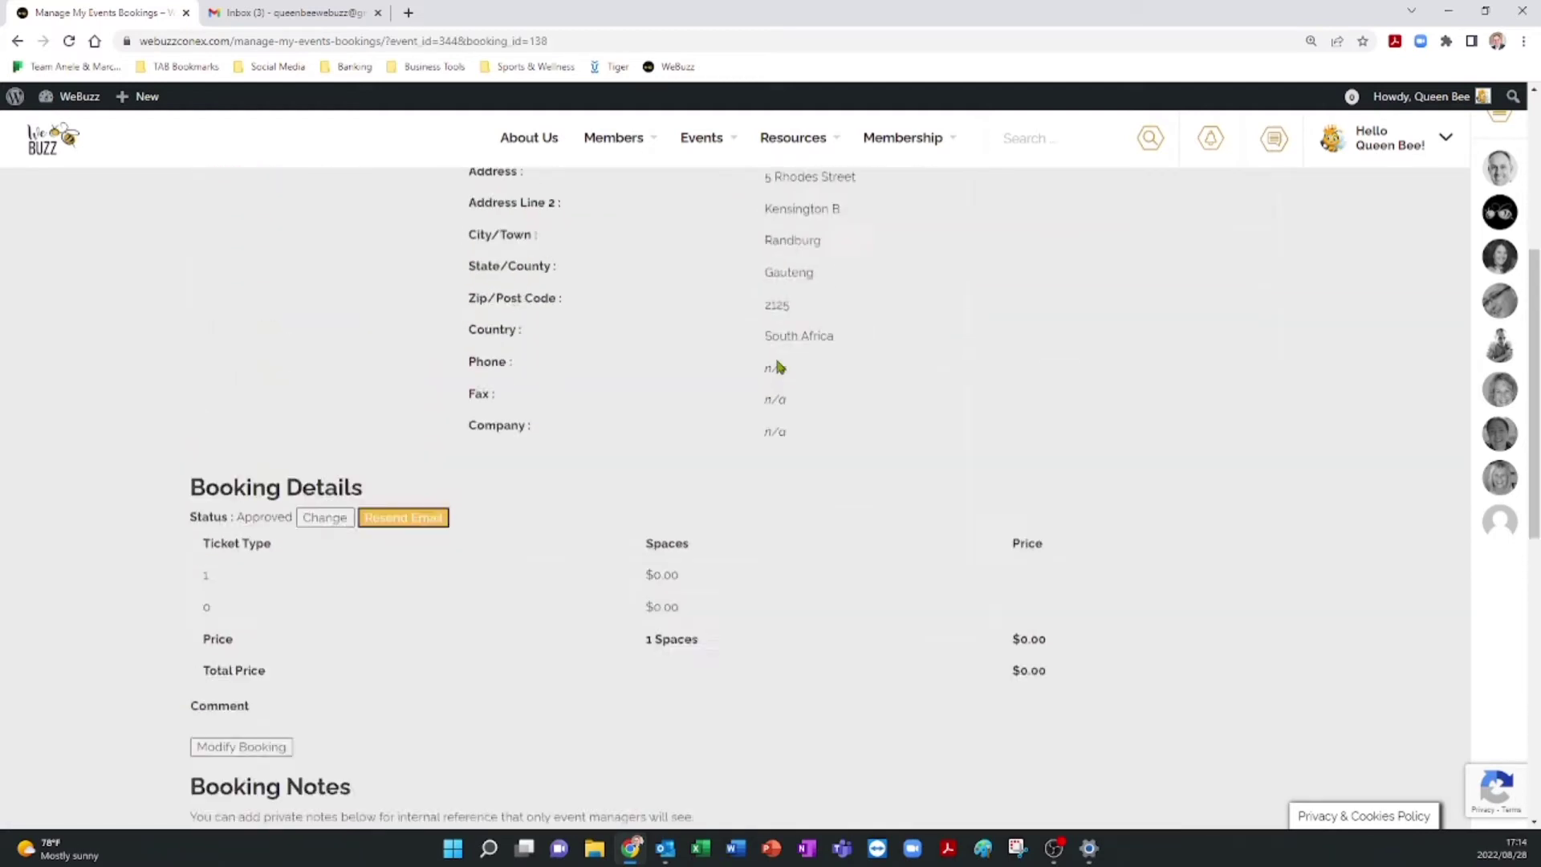
{"action": "left_click", "coordinate": [17, 40]}
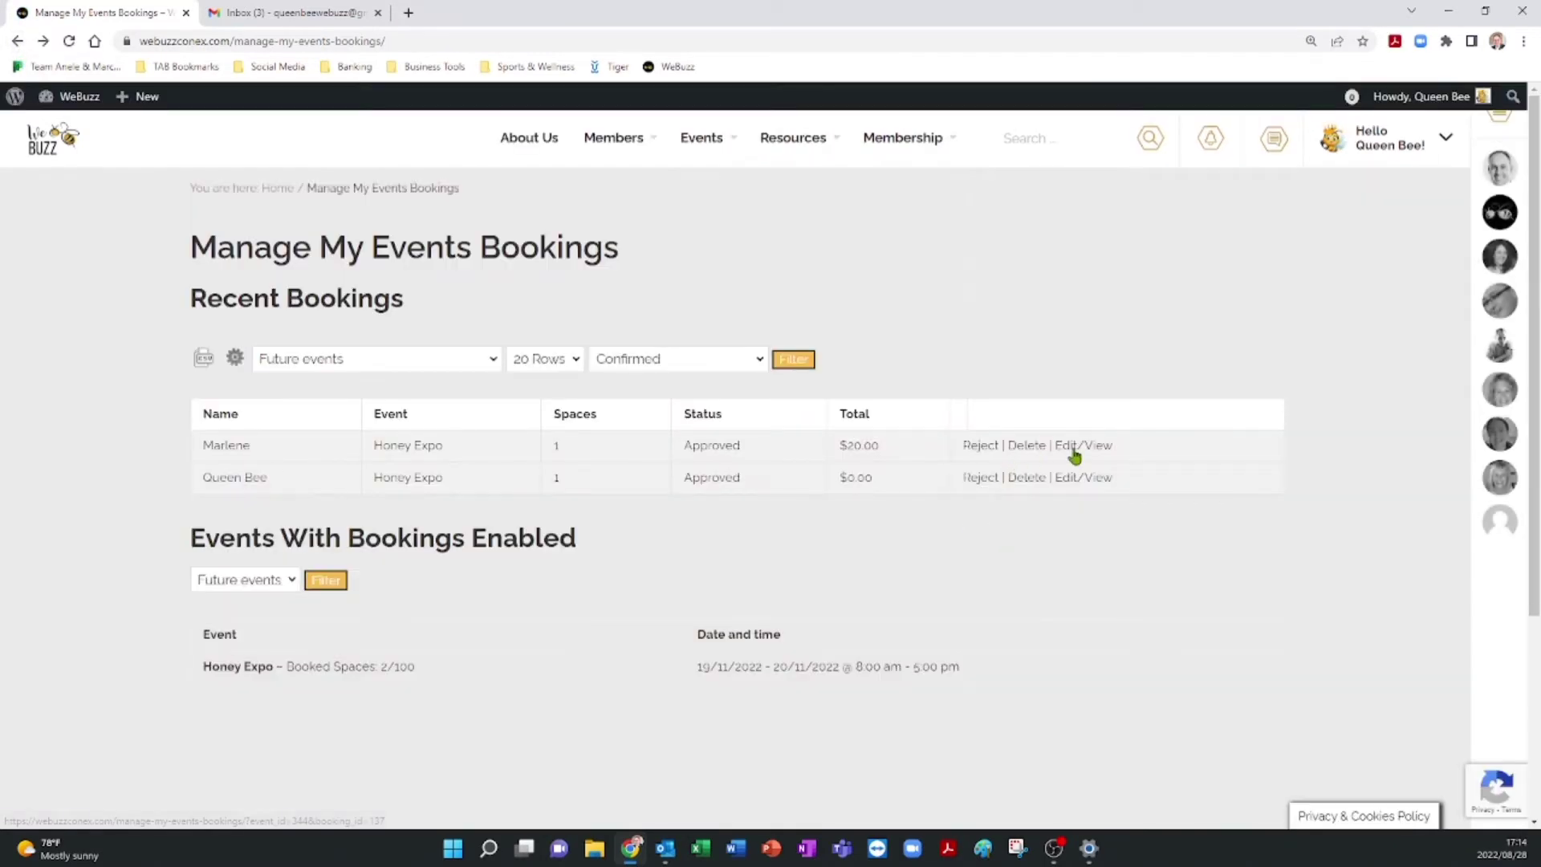
View the personal and booking details of the approved $20.00 booking, then return to the bookings overview
{"action": "left_click", "coordinate": [1076, 446]}
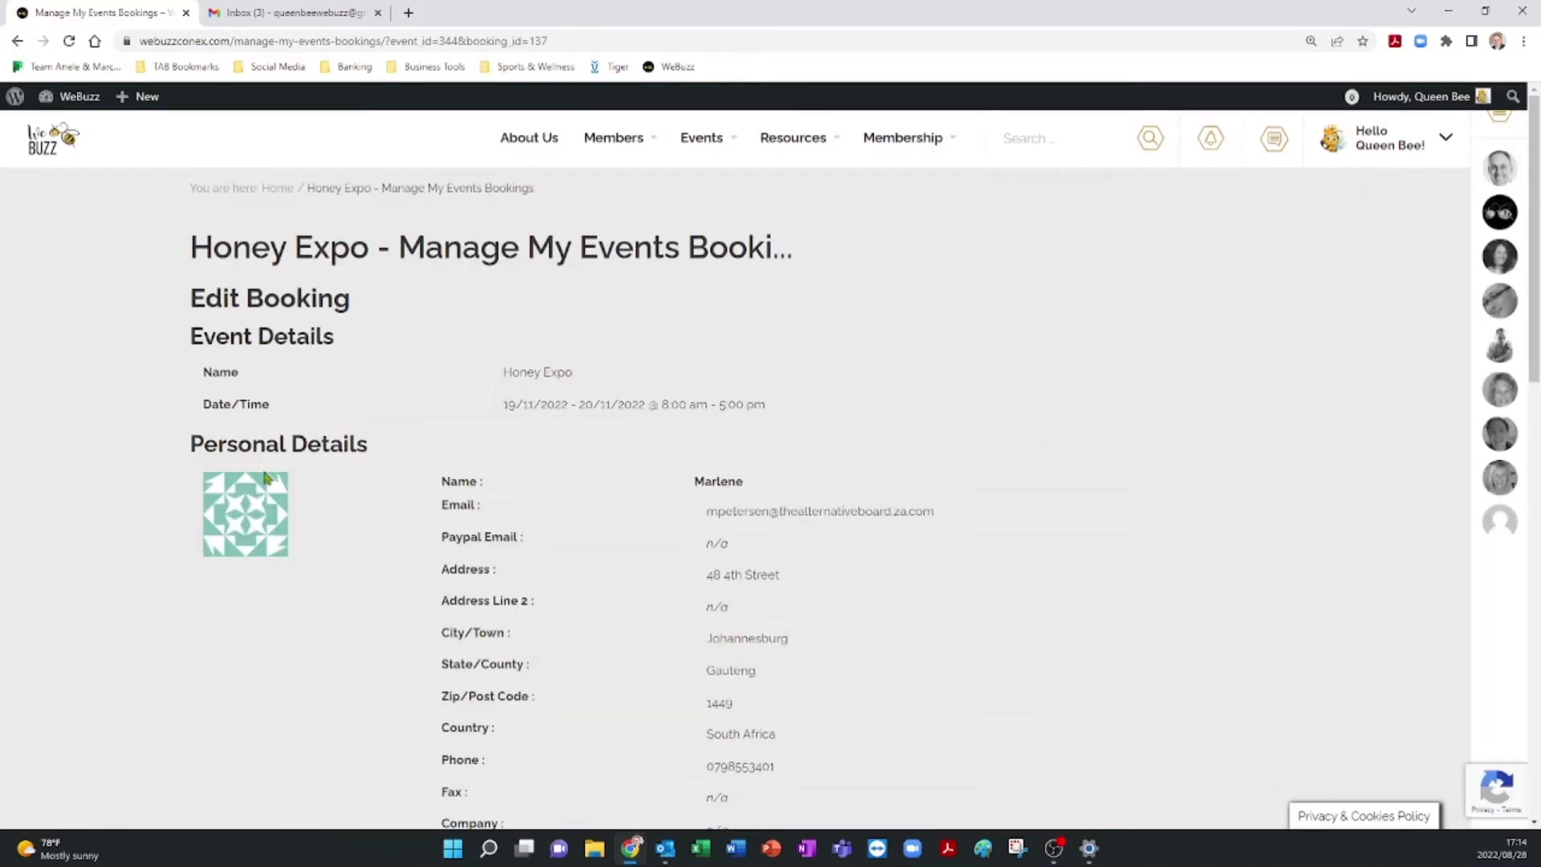
{"action": "scroll", "coordinate": [688, 629], "scroll_direction": "down", "scroll_amount": 2}
{"action": "scroll", "coordinate": [688, 629], "scroll_direction": "down", "scroll_amount": 1}
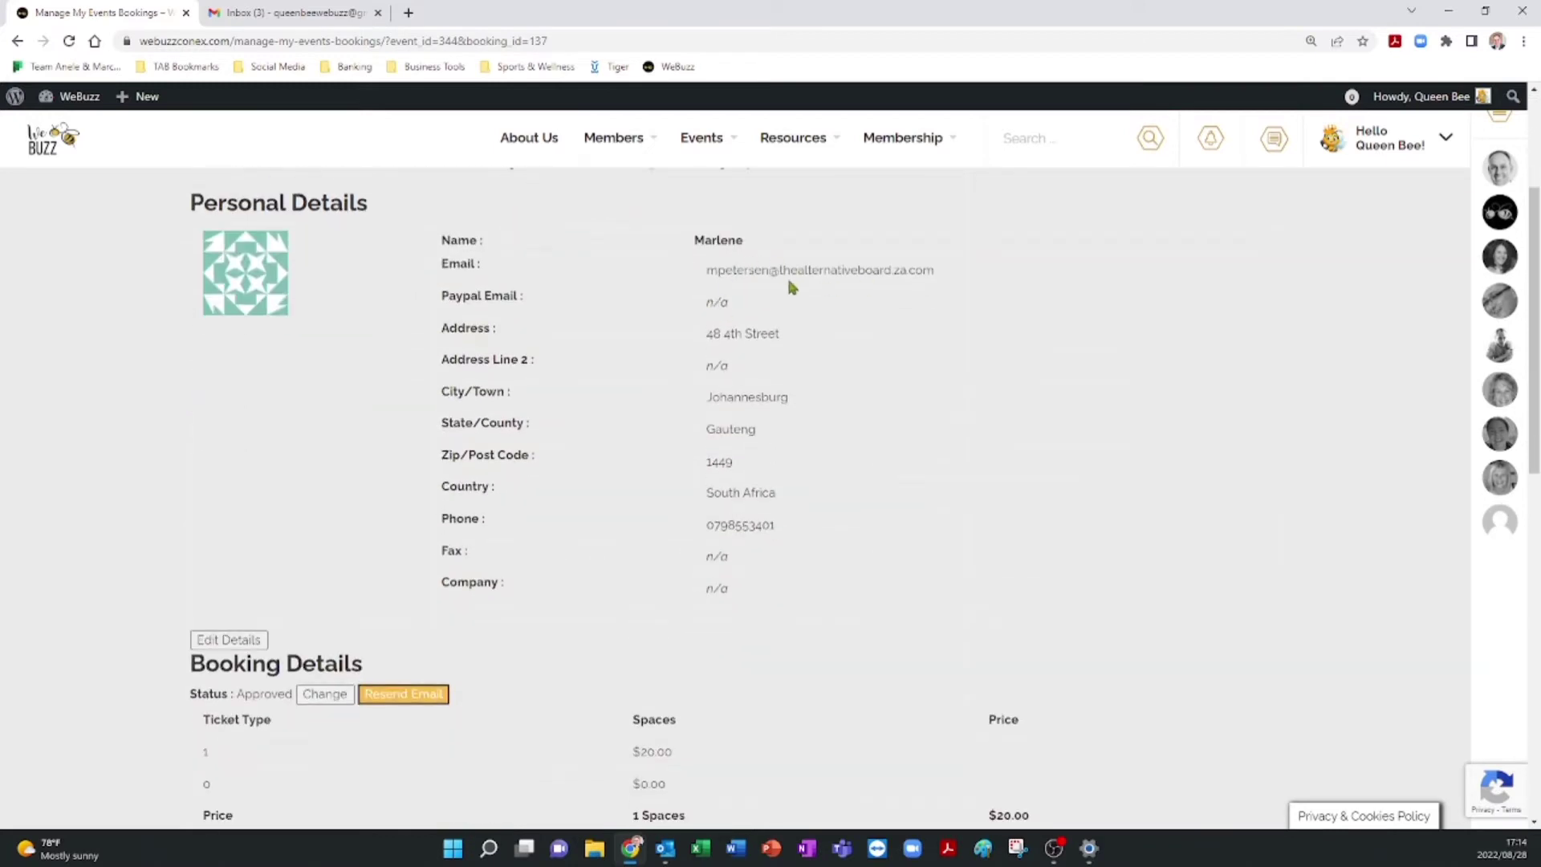
{"action": "scroll", "coordinate": [778, 530], "scroll_direction": "down", "scroll_amount": 1}
{"action": "scroll", "coordinate": [36, 204], "scroll_direction": "up", "scroll_amount": 4}
{"action": "left_click", "coordinate": [17, 41]}
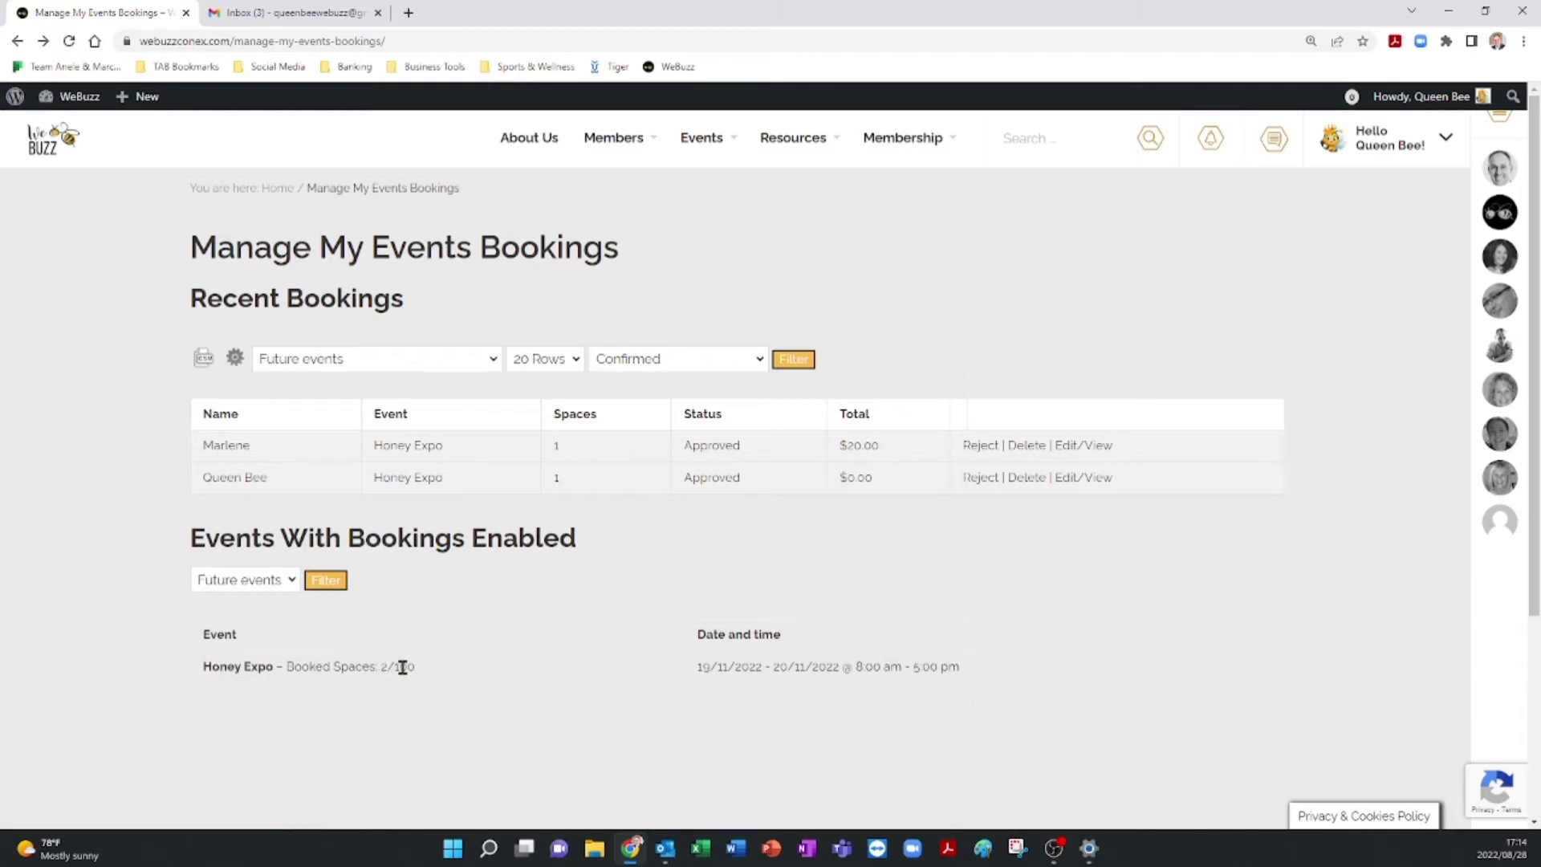
Review the Honey Expo event's own booking management page, including its management options and bookings list, and return to the overview
{"action": "left_click", "coordinate": [223, 669]}
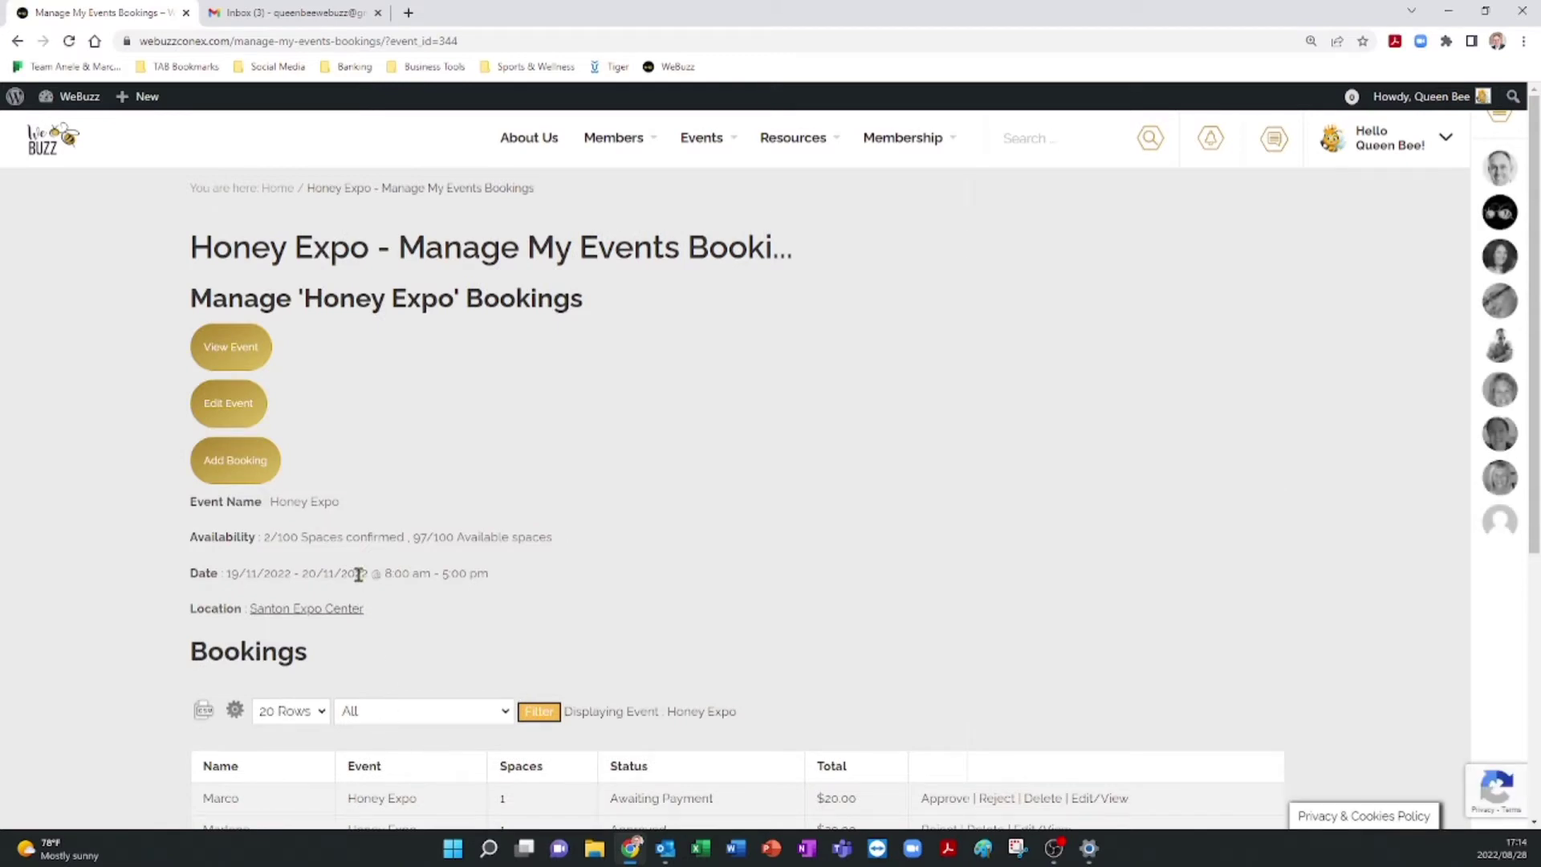
{"action": "left_click", "coordinate": [210, 450]}
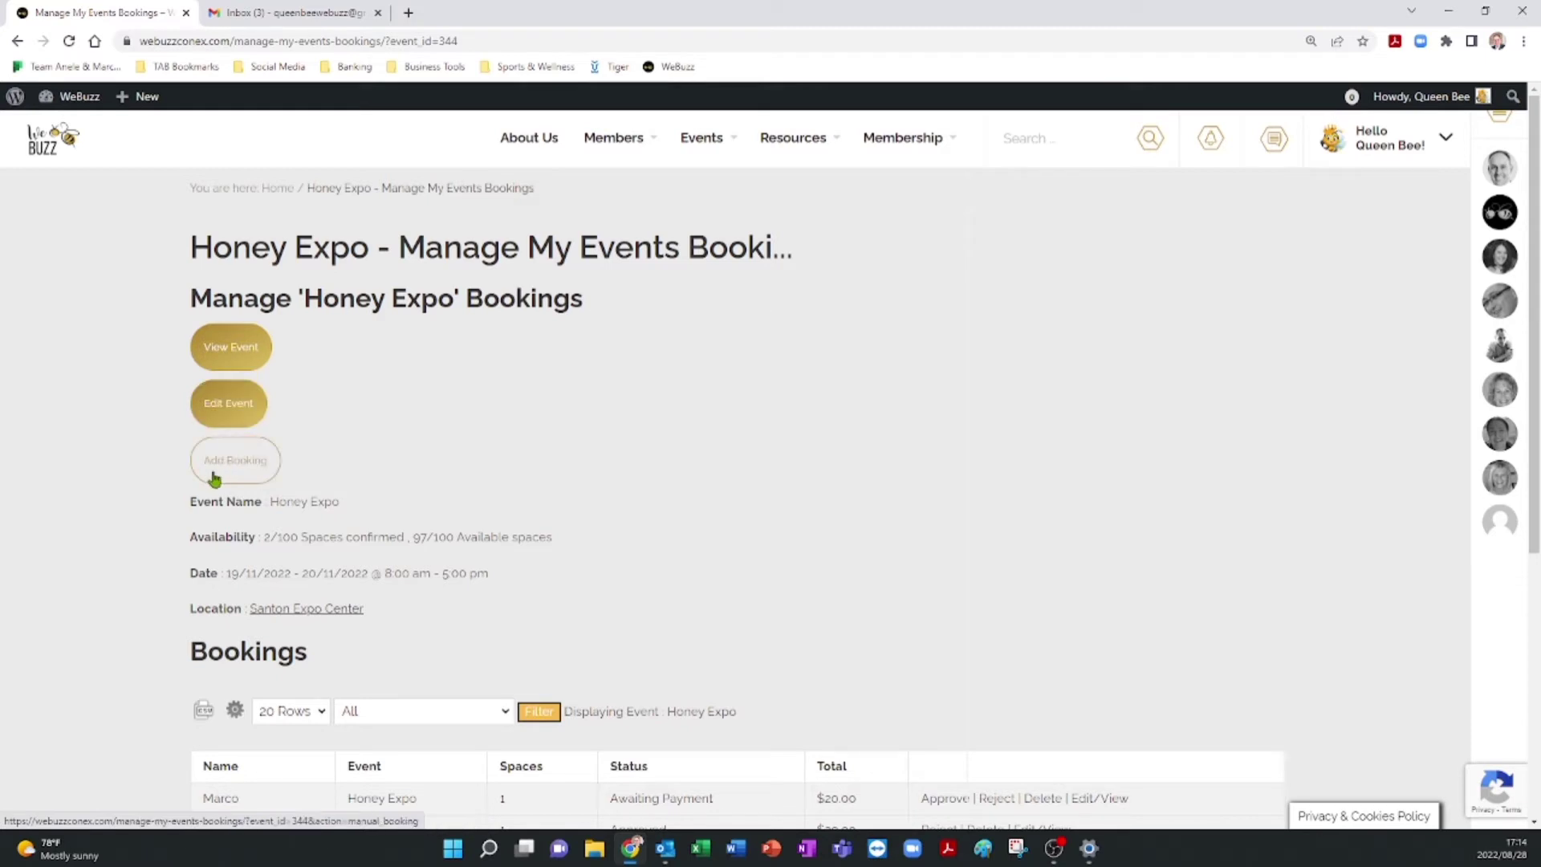
{"action": "scroll", "coordinate": [210, 477], "scroll_direction": "down", "scroll_amount": 2}
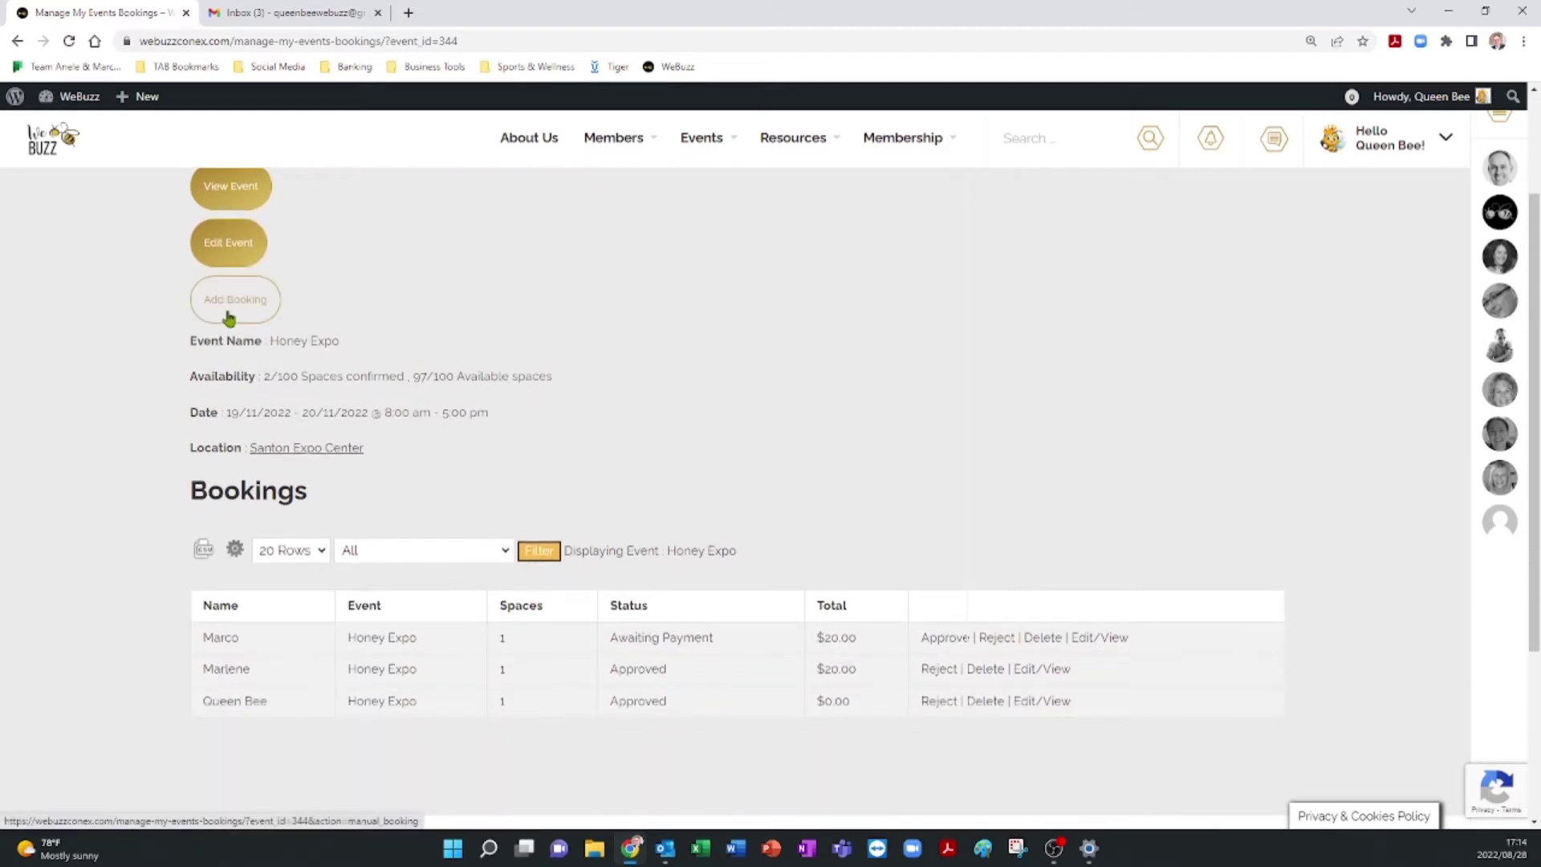
{"action": "scroll", "coordinate": [265, 627], "scroll_direction": "down", "scroll_amount": 2}
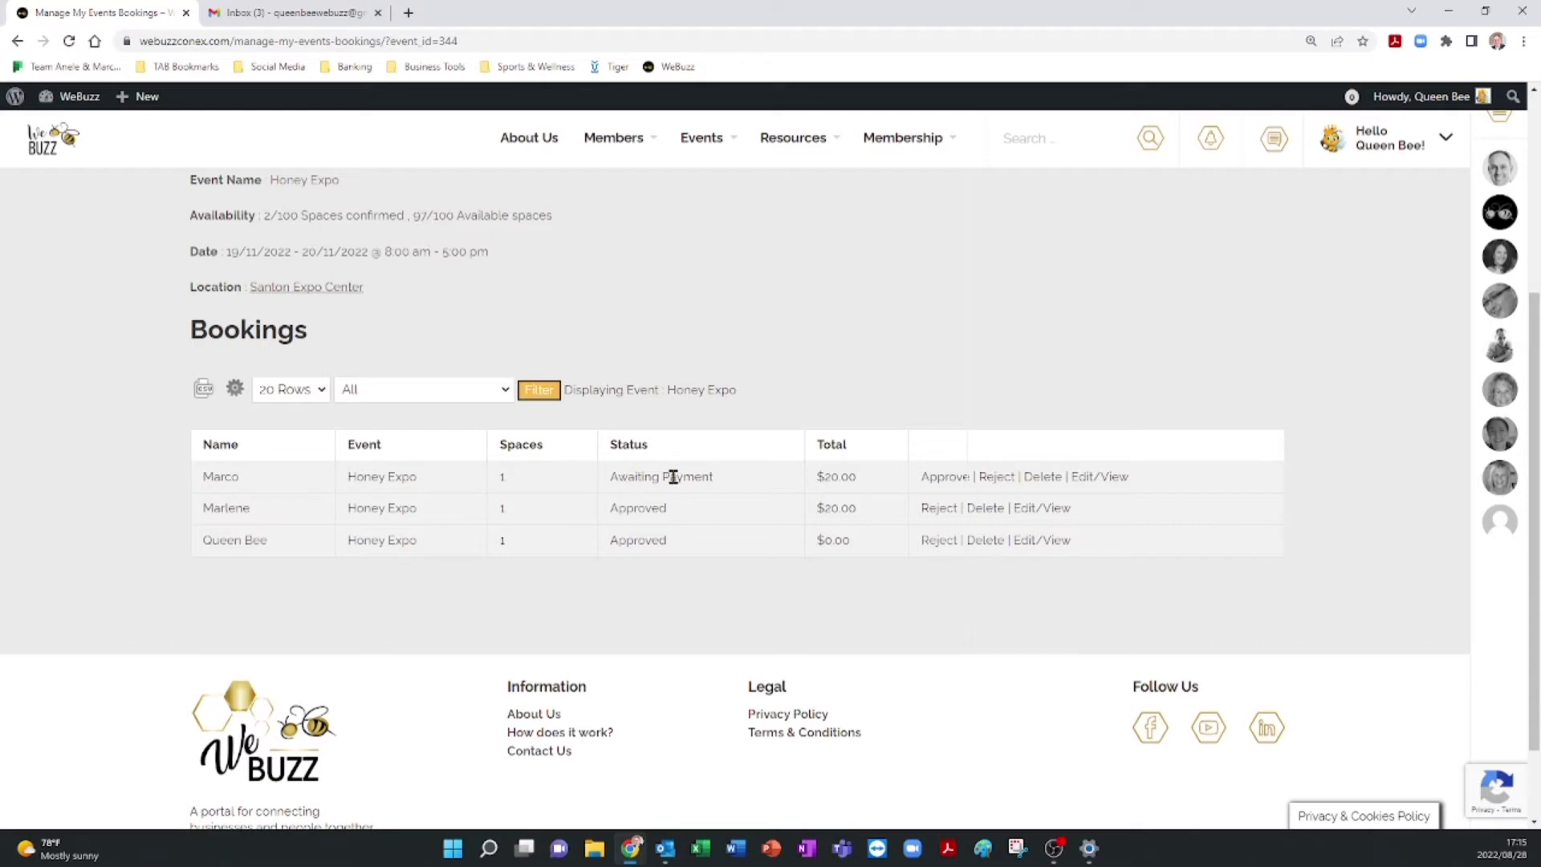
{"action": "scroll", "coordinate": [270, 358], "scroll_direction": "up", "scroll_amount": 4}
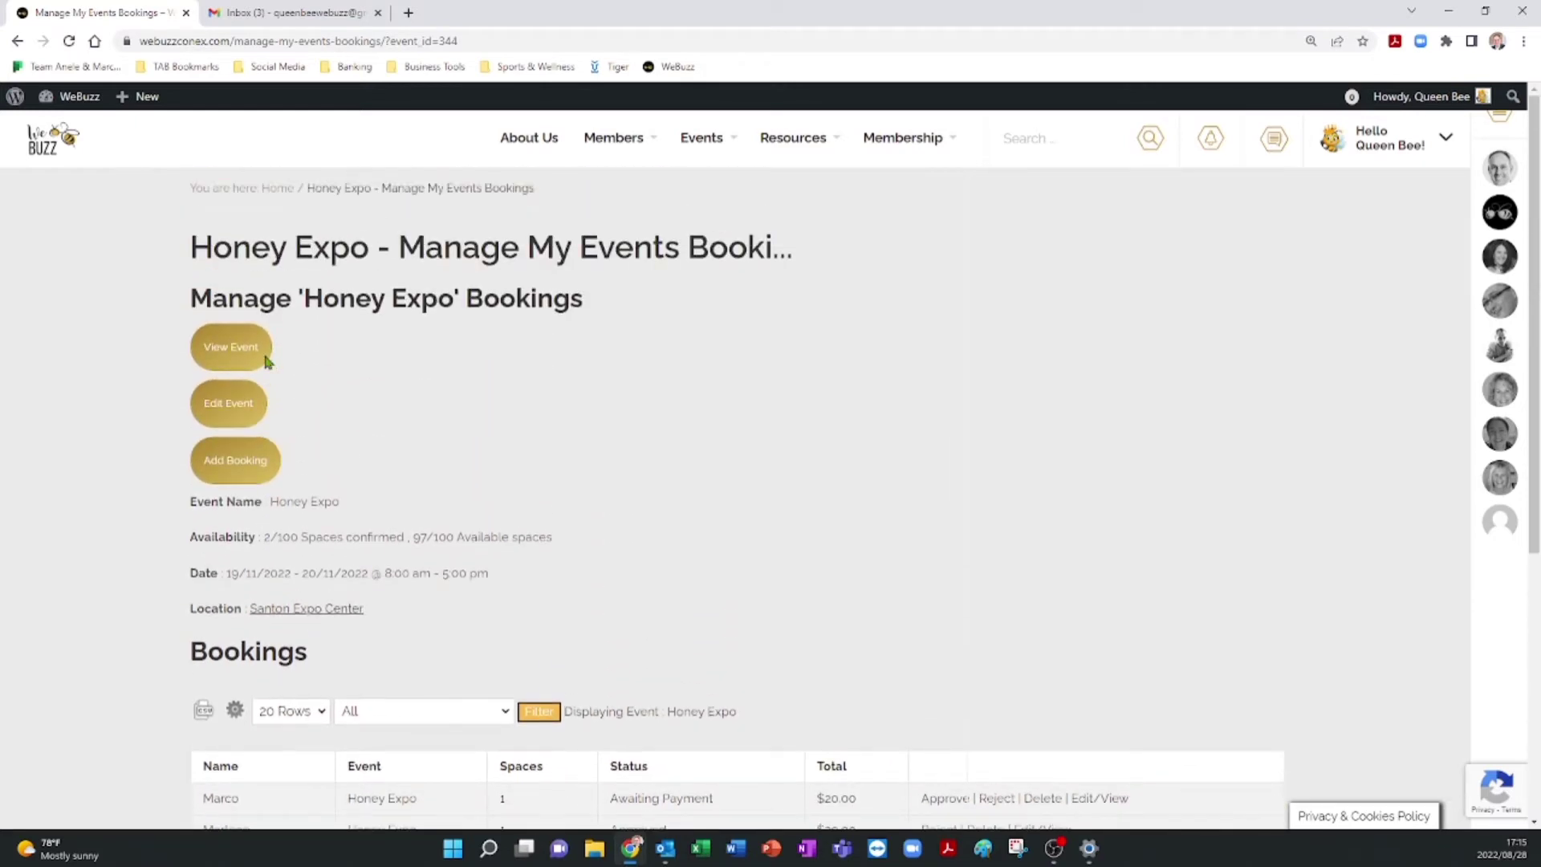
{"action": "left_click", "coordinate": [17, 41]}
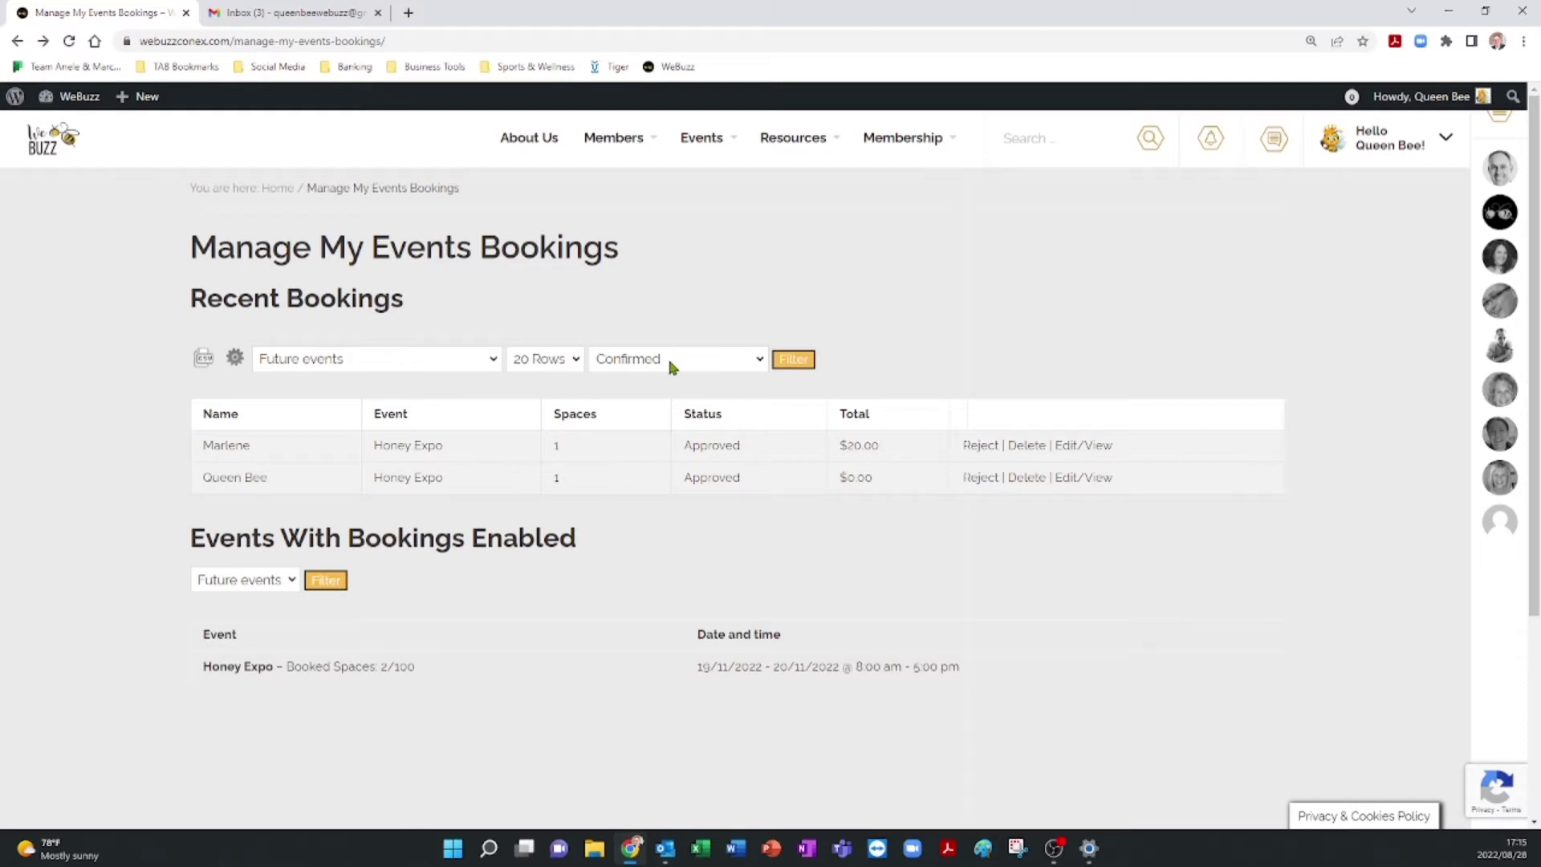
Filter the recent bookings of future events to show All statuses
{"action": "left_click", "coordinate": [666, 363]}
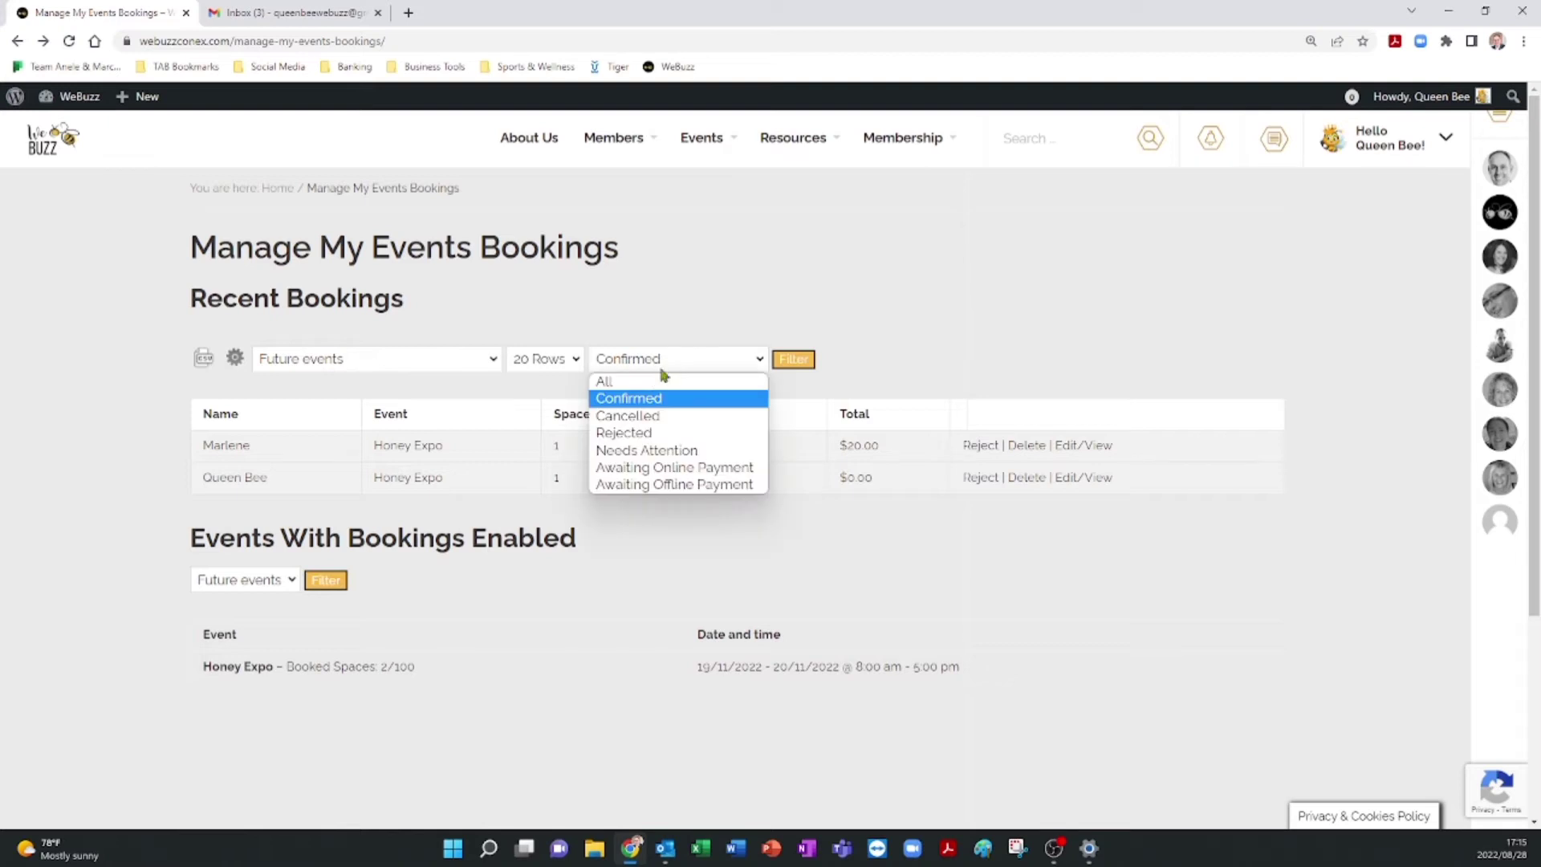
{"action": "left_click", "coordinate": [624, 385]}
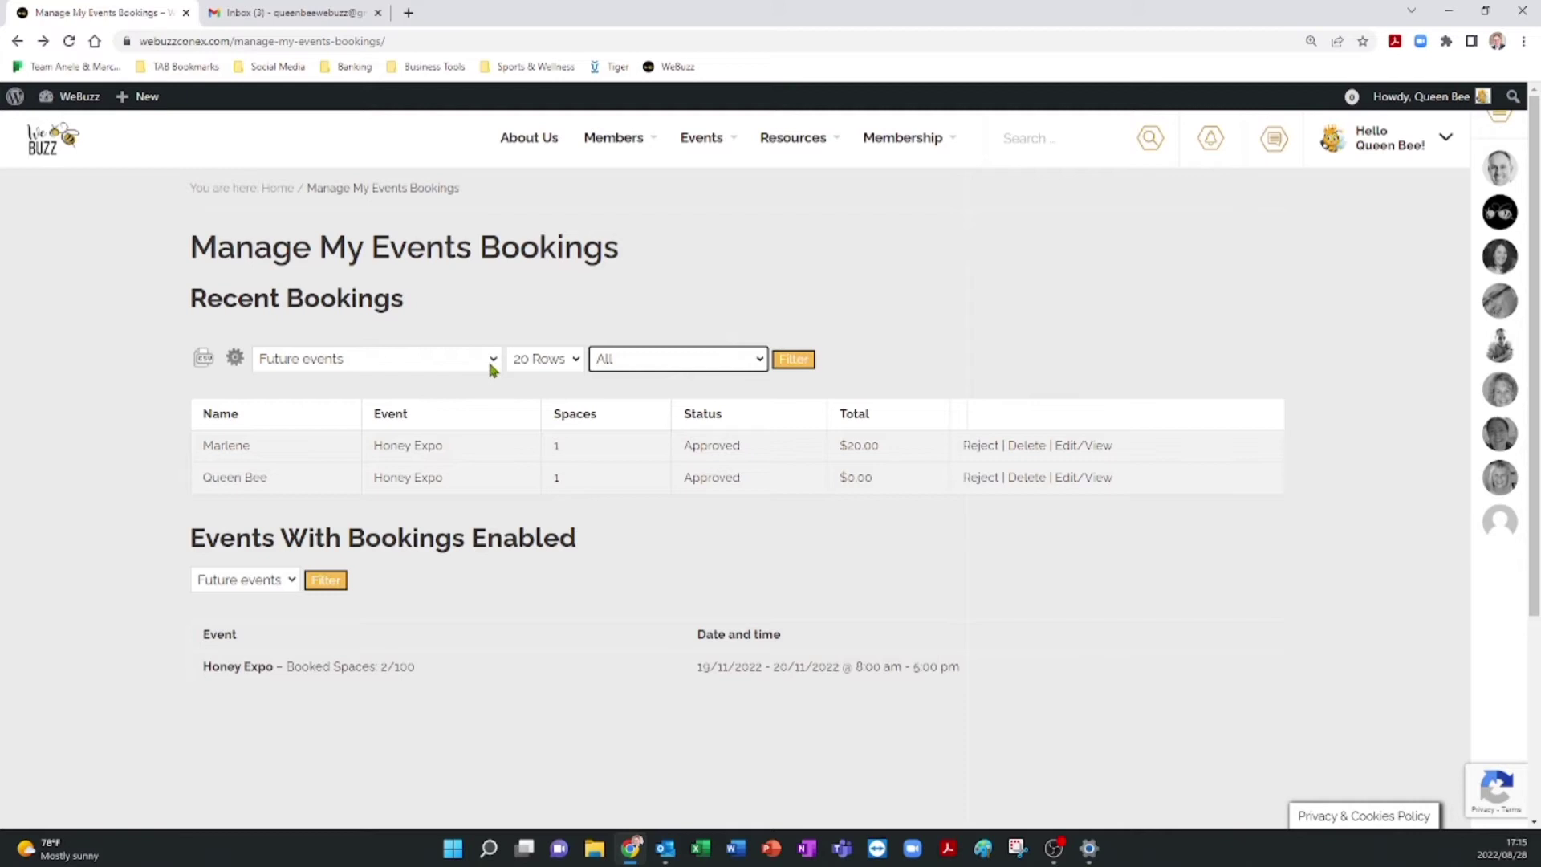
{"action": "left_click", "coordinate": [803, 367]}
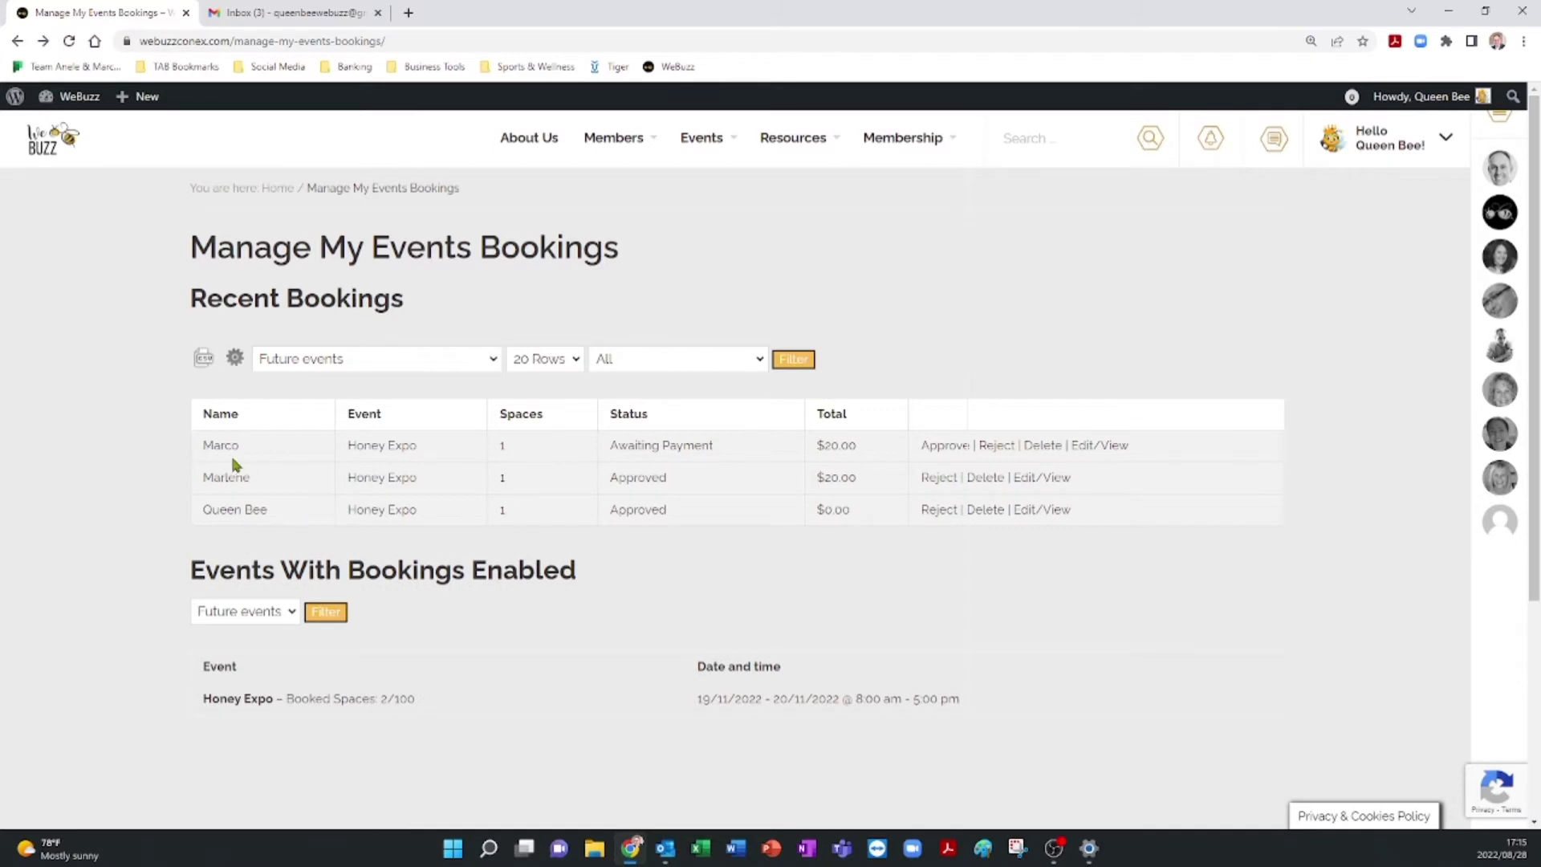
Compare the Awaiting Payment booking with the Approved bookings in the recent bookings list
{"action": "left_click_drag", "start_coordinate": [198, 447], "coordinate": [493, 456]}
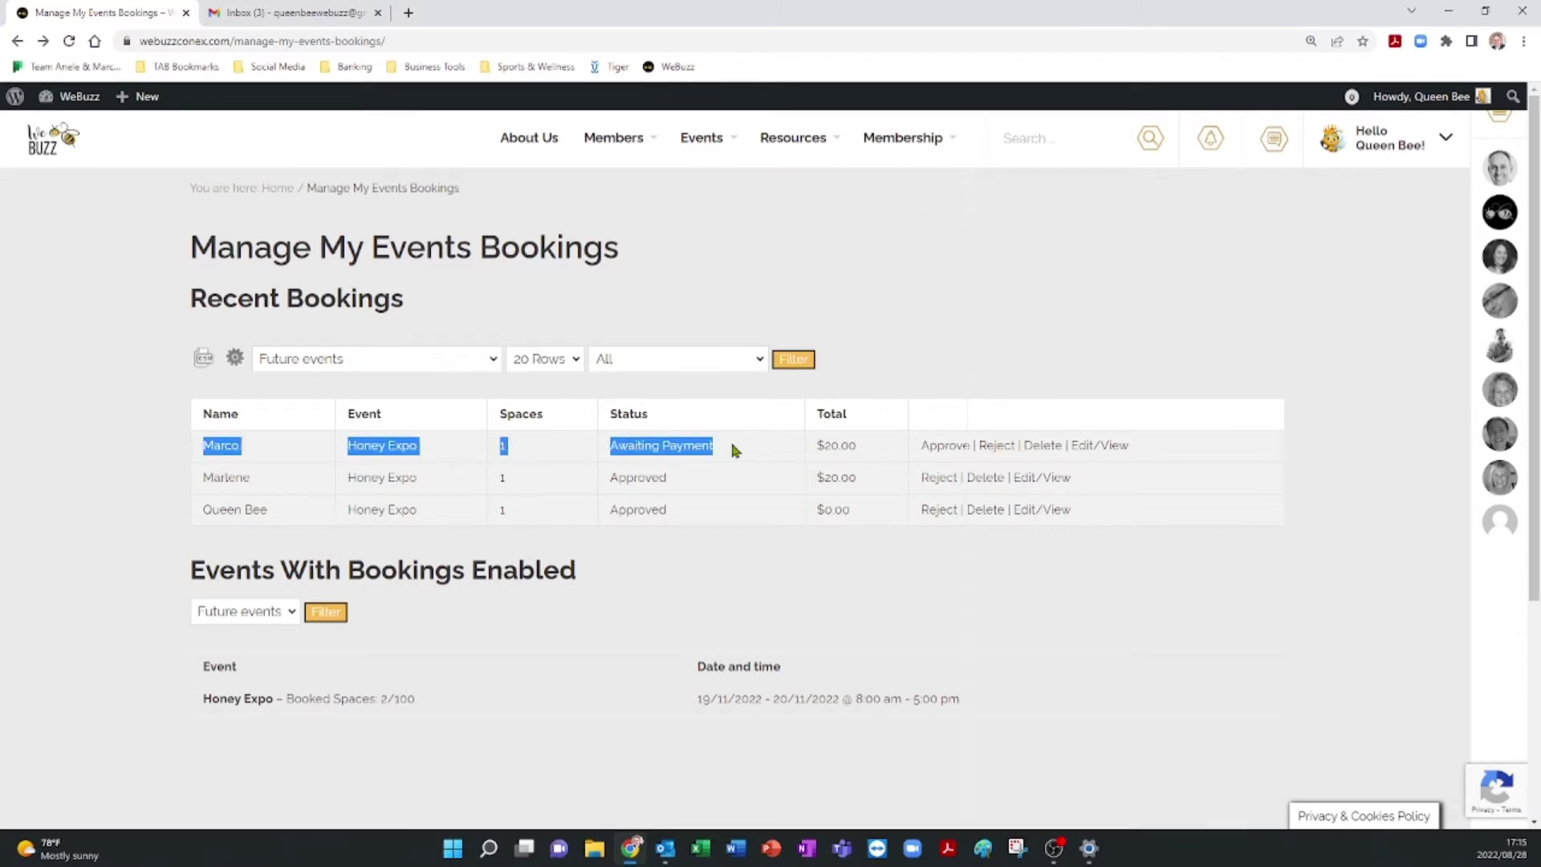
{"action": "left_click", "coordinate": [688, 485]}
{"action": "left_click_drag", "start_coordinate": [253, 480], "coordinate": [688, 509]}
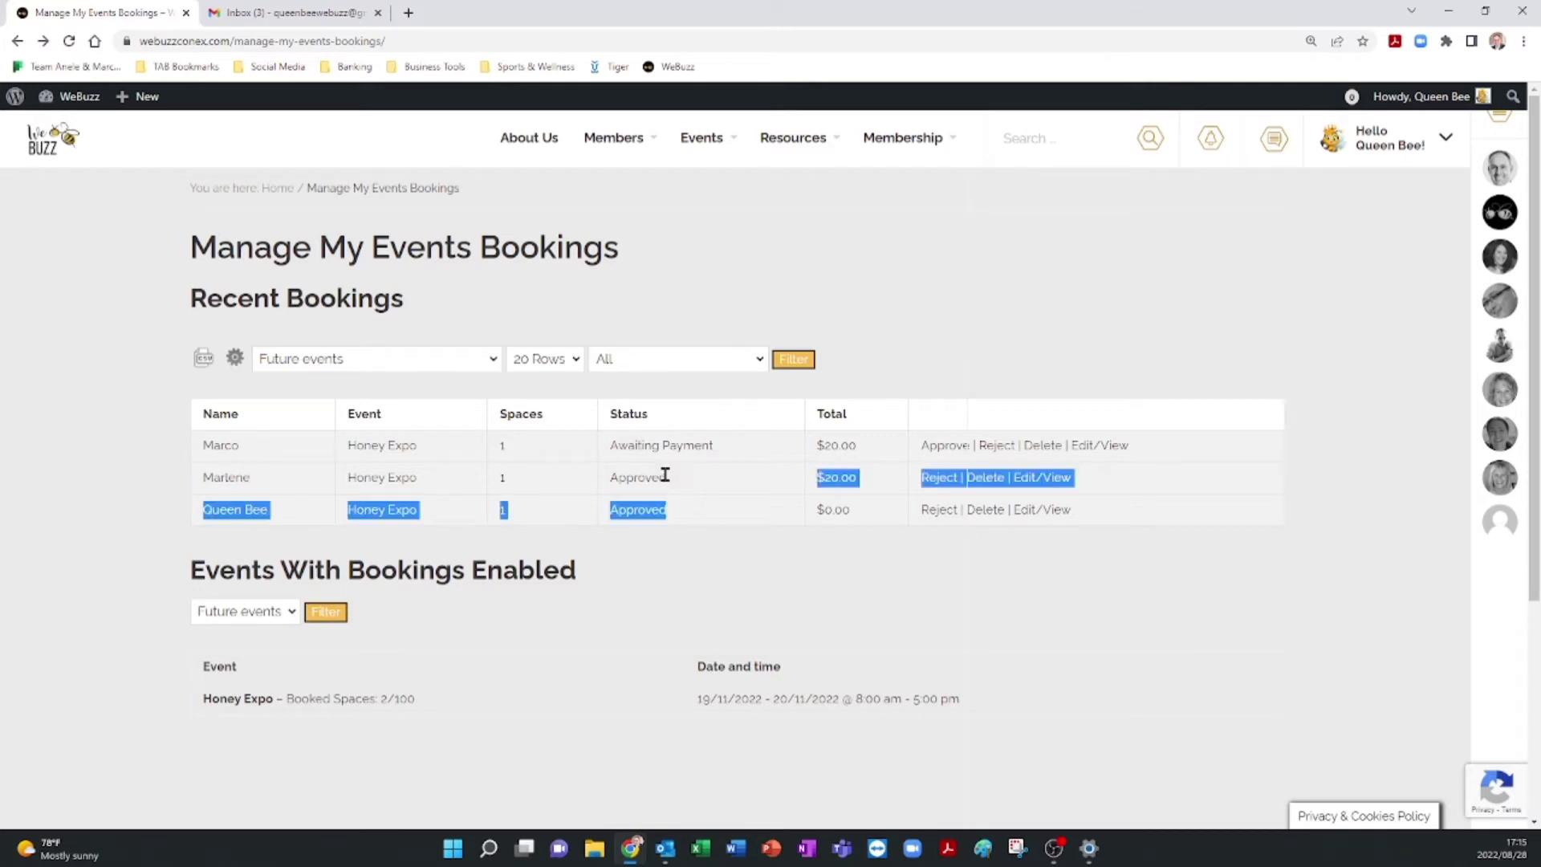
{"action": "left_click", "coordinate": [947, 393]}
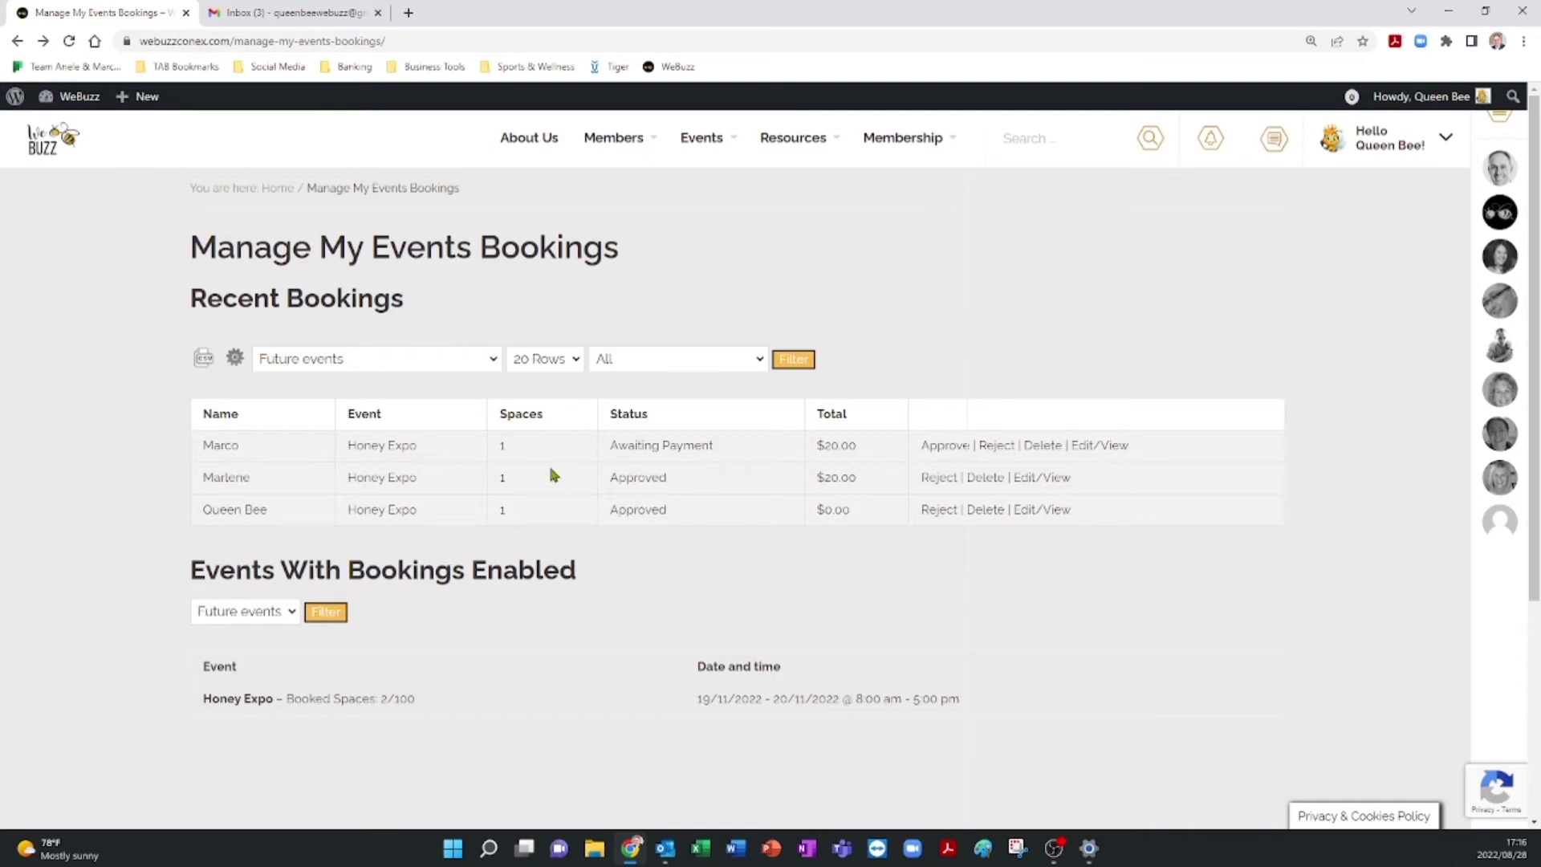
Switch to the Gmail inbox, open the Booking Confirmed email from WeBuzz Events and read its message down to the signature
{"action": "left_click", "coordinate": [306, 16]}
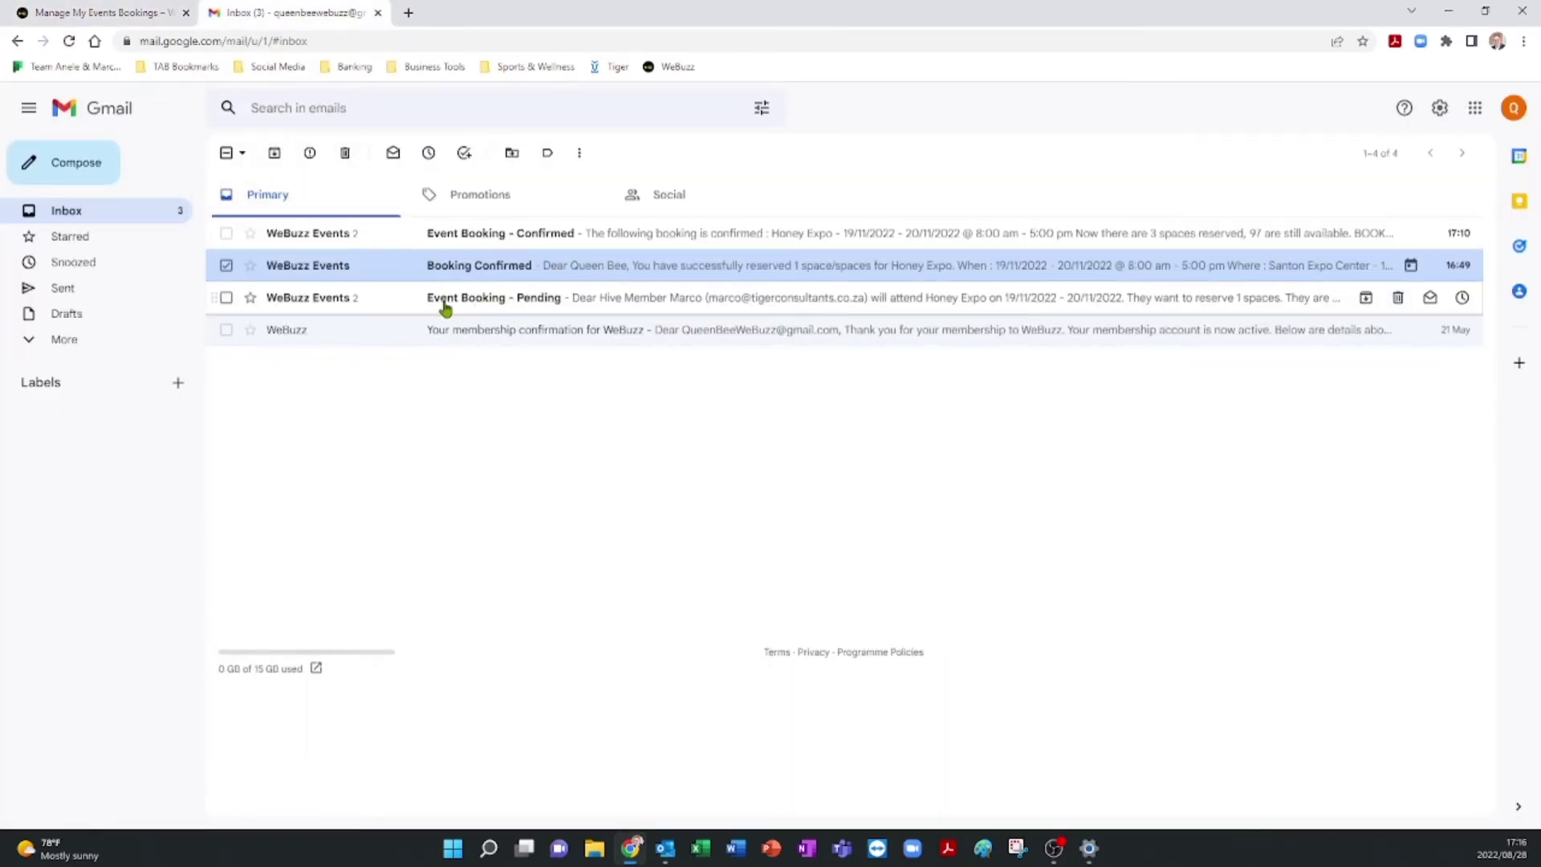
{"action": "left_click", "coordinate": [492, 266]}
{"action": "left_click_drag", "start_coordinate": [492, 265], "coordinate": [518, 510]}
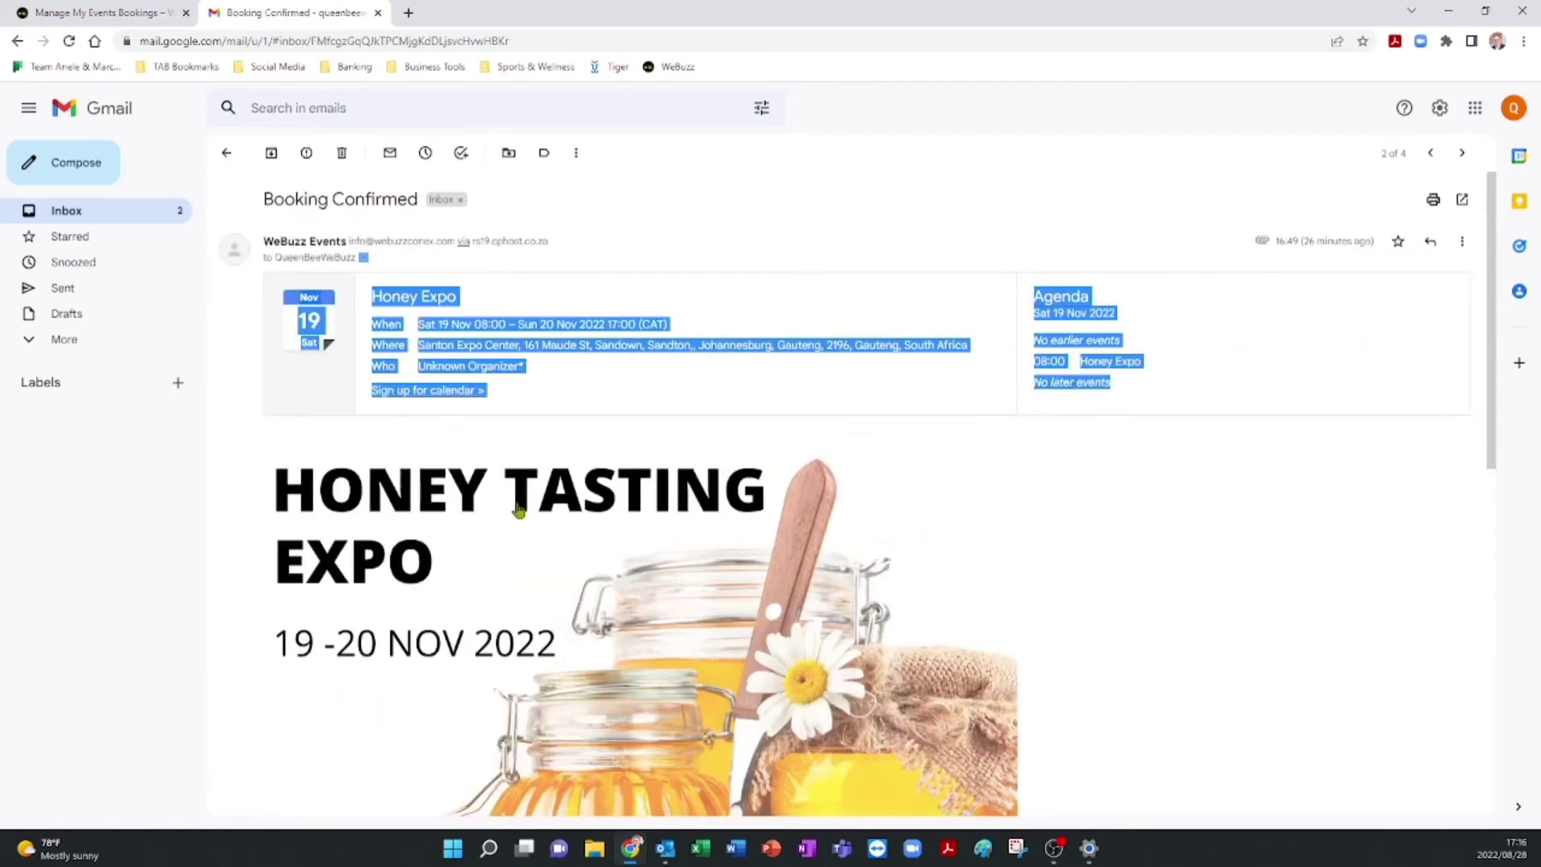
{"action": "left_click", "coordinate": [1078, 524]}
{"action": "scroll", "coordinate": [1055, 515], "scroll_direction": "down", "scroll_amount": 6}
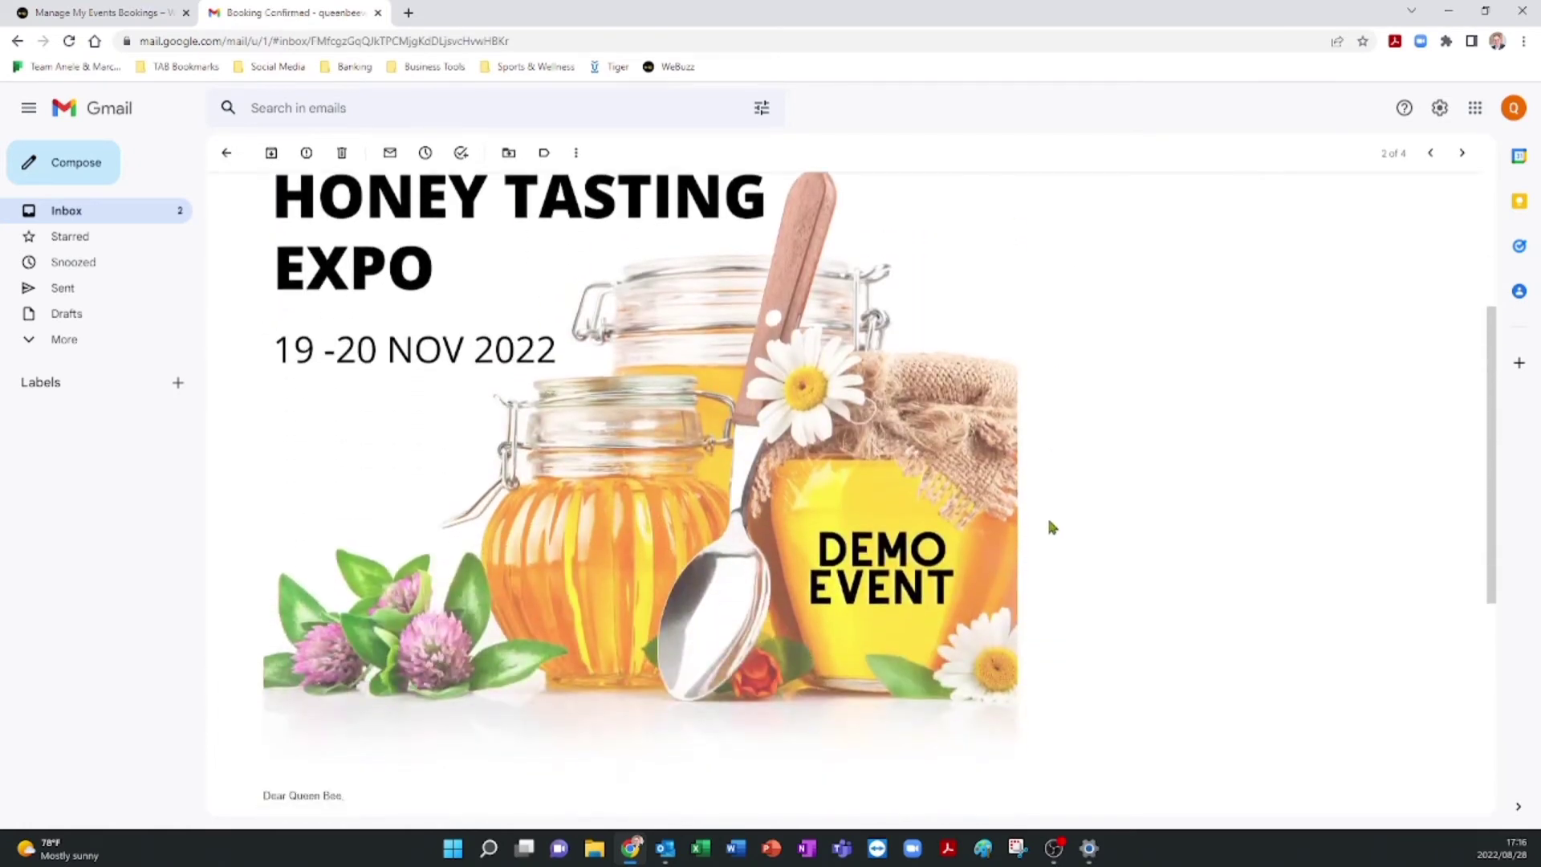
{"action": "scroll", "coordinate": [1049, 523], "scroll_direction": "down", "scroll_amount": 2}
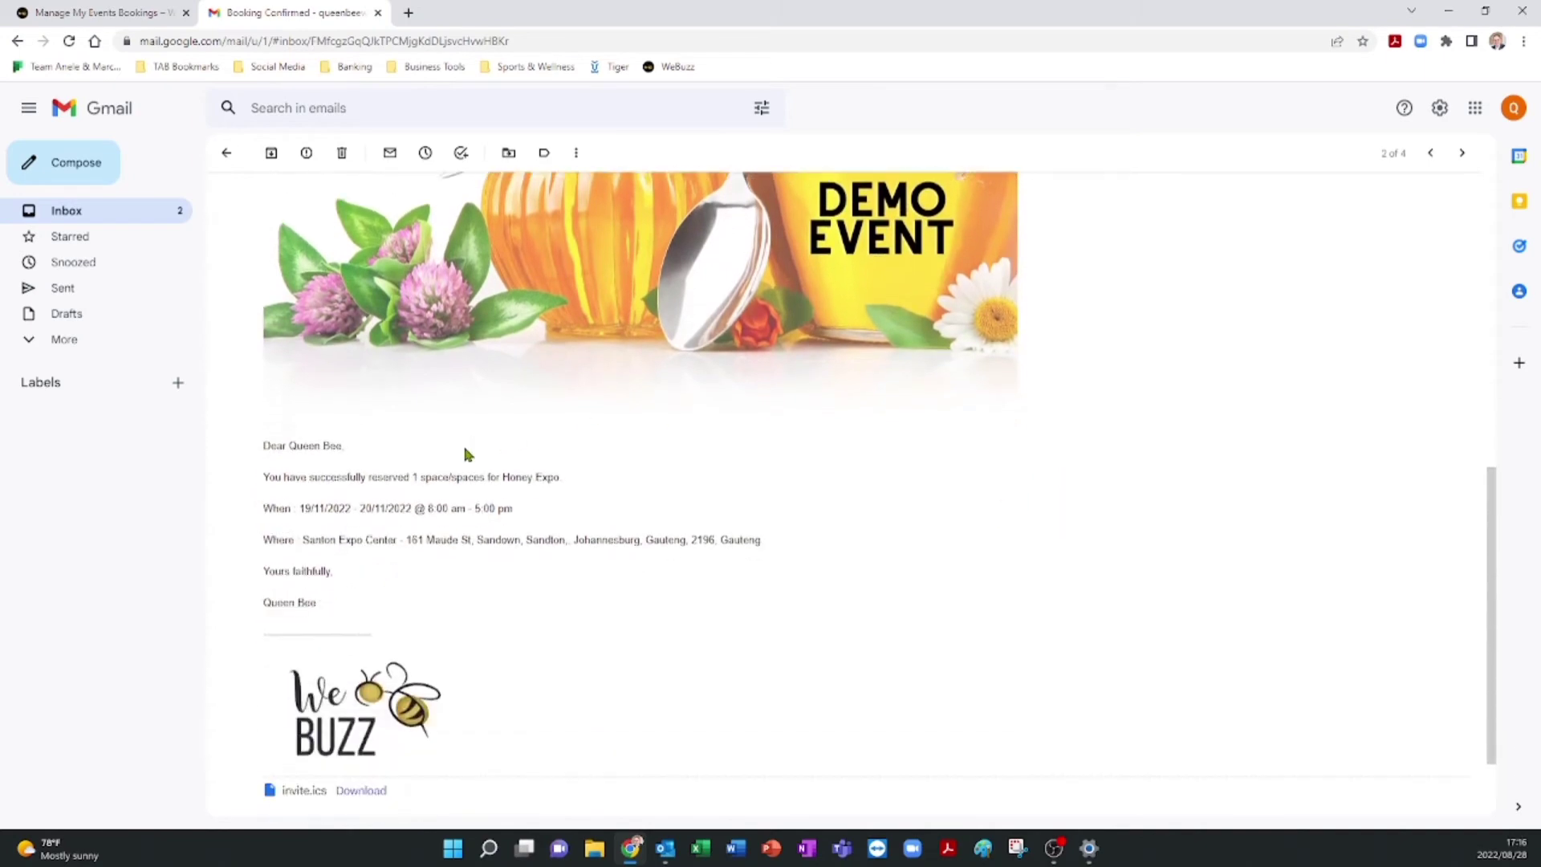
{"action": "scroll", "coordinate": [355, 498], "scroll_direction": "up", "scroll_amount": 1}
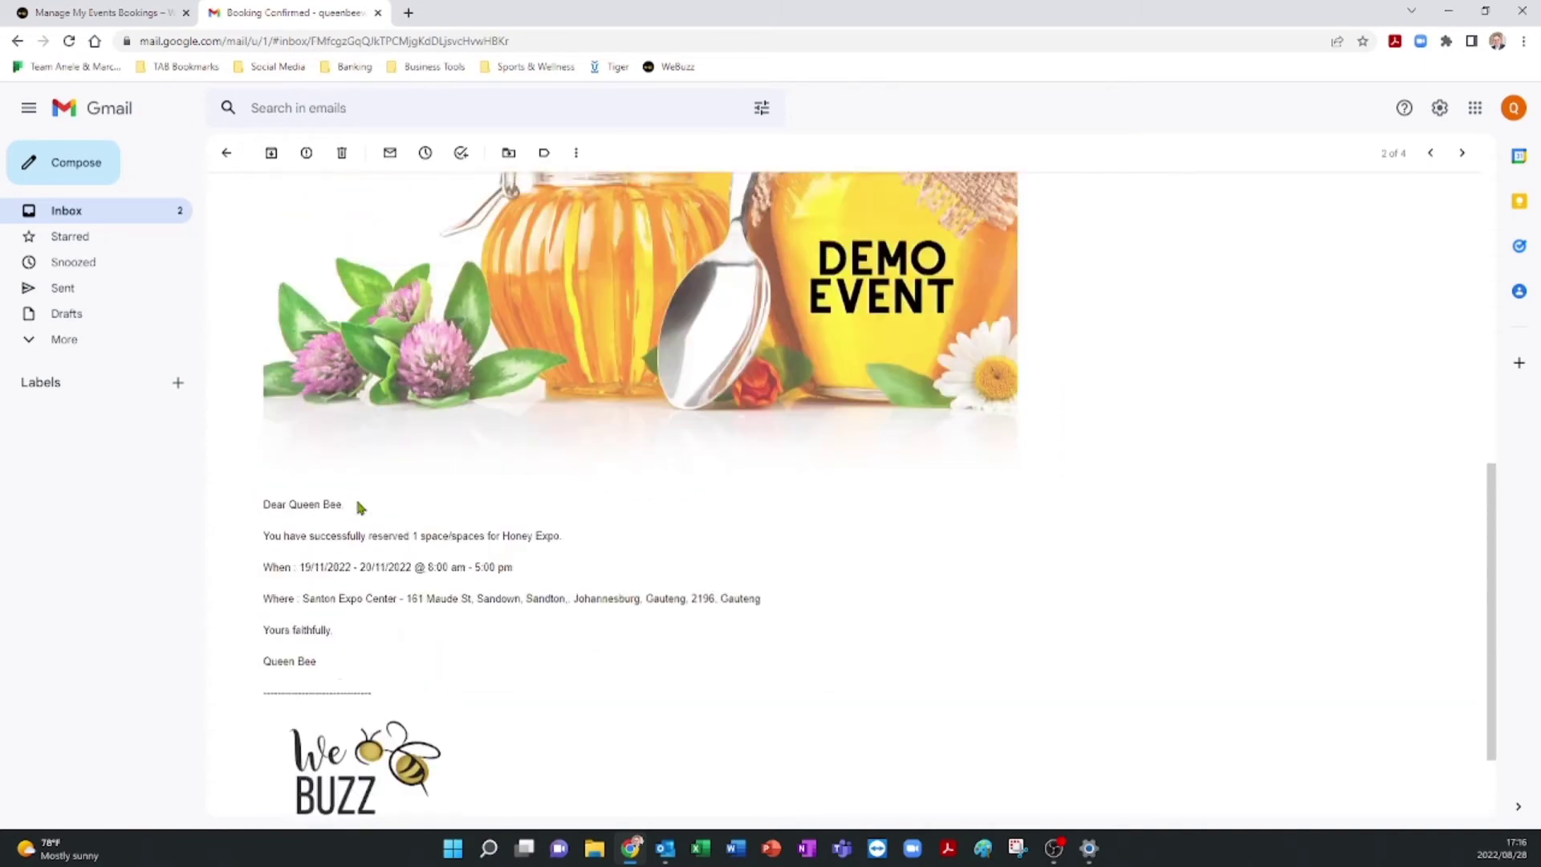
Examine the Booking Confirmed email's subject line and its Honey Expo reservation, date and venue details
{"action": "scroll", "coordinate": [358, 506], "scroll_direction": "up", "scroll_amount": 10}
{"action": "left_click_drag", "start_coordinate": [285, 199], "coordinate": [365, 200]}
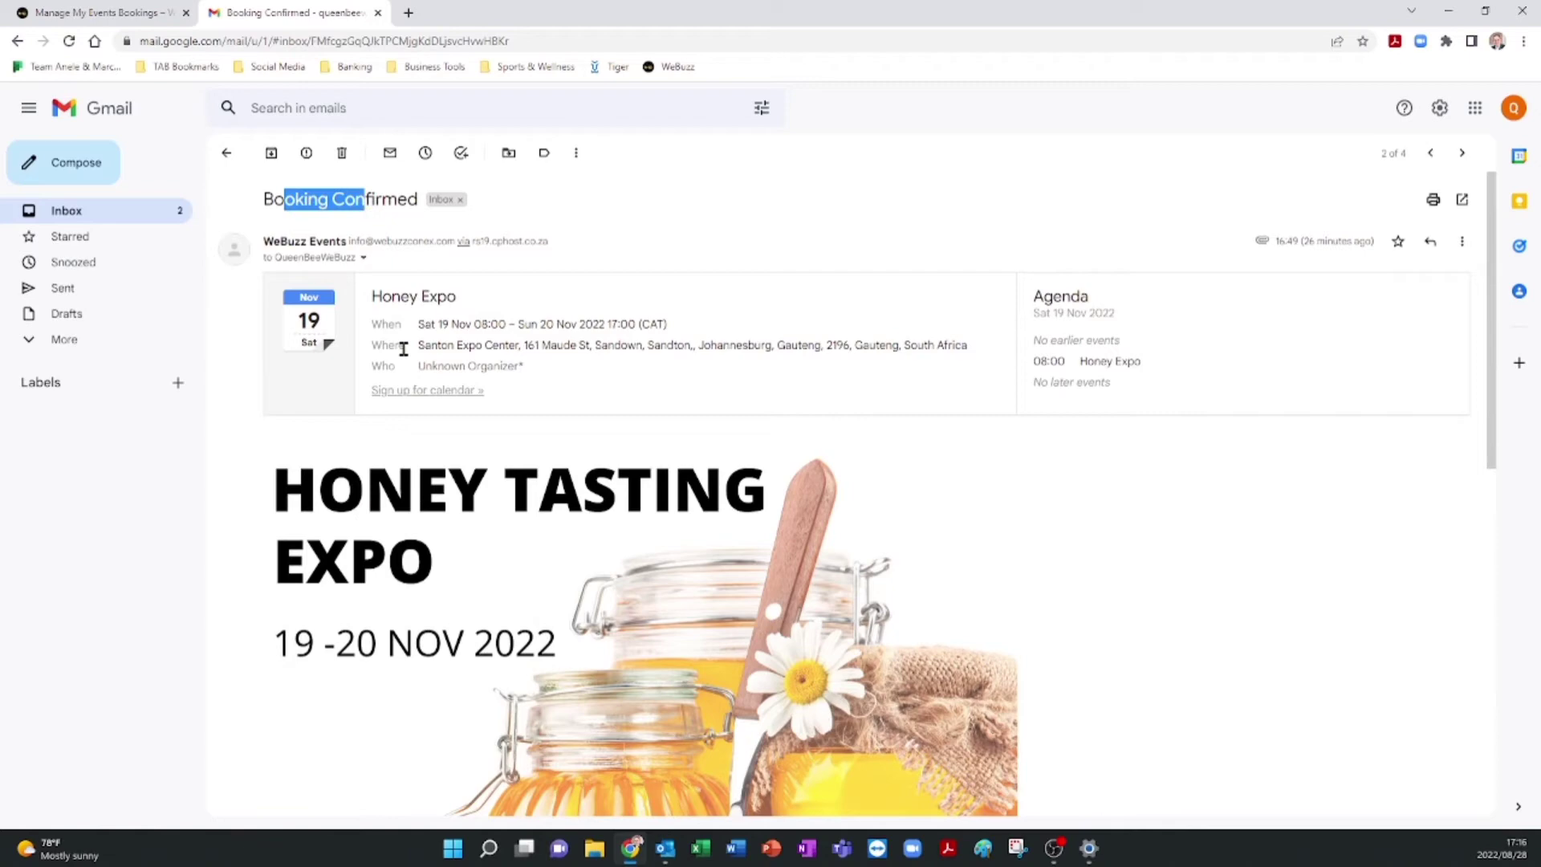
{"action": "scroll", "coordinate": [403, 348], "scroll_direction": "down", "scroll_amount": 9}
{"action": "left_click_drag", "start_coordinate": [325, 385], "coordinate": [562, 495]}
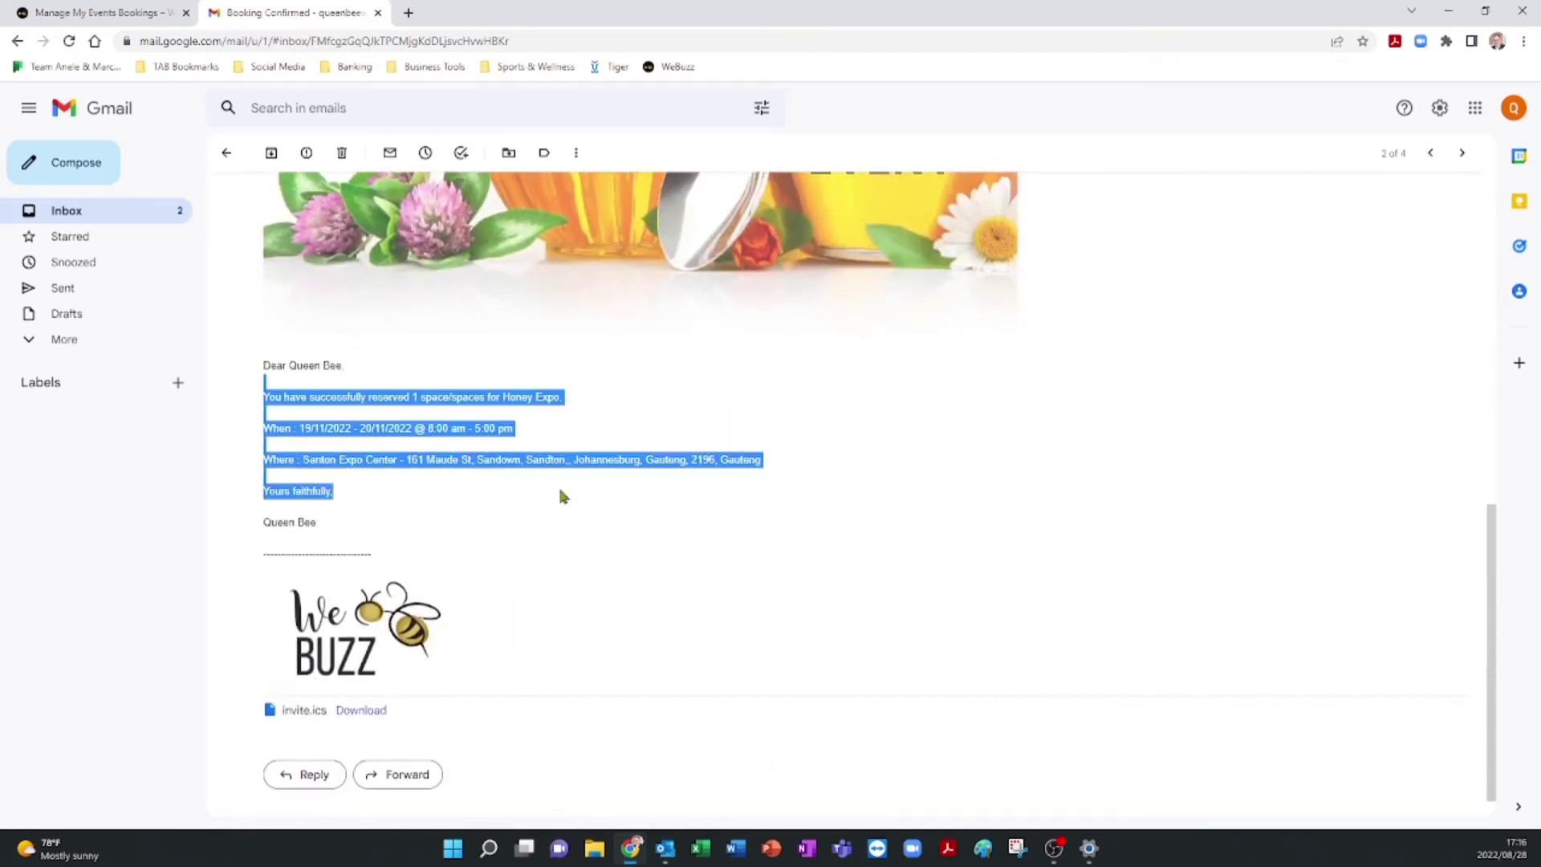
{"action": "scroll", "coordinate": [691, 538], "scroll_direction": "up", "scroll_amount": 10}
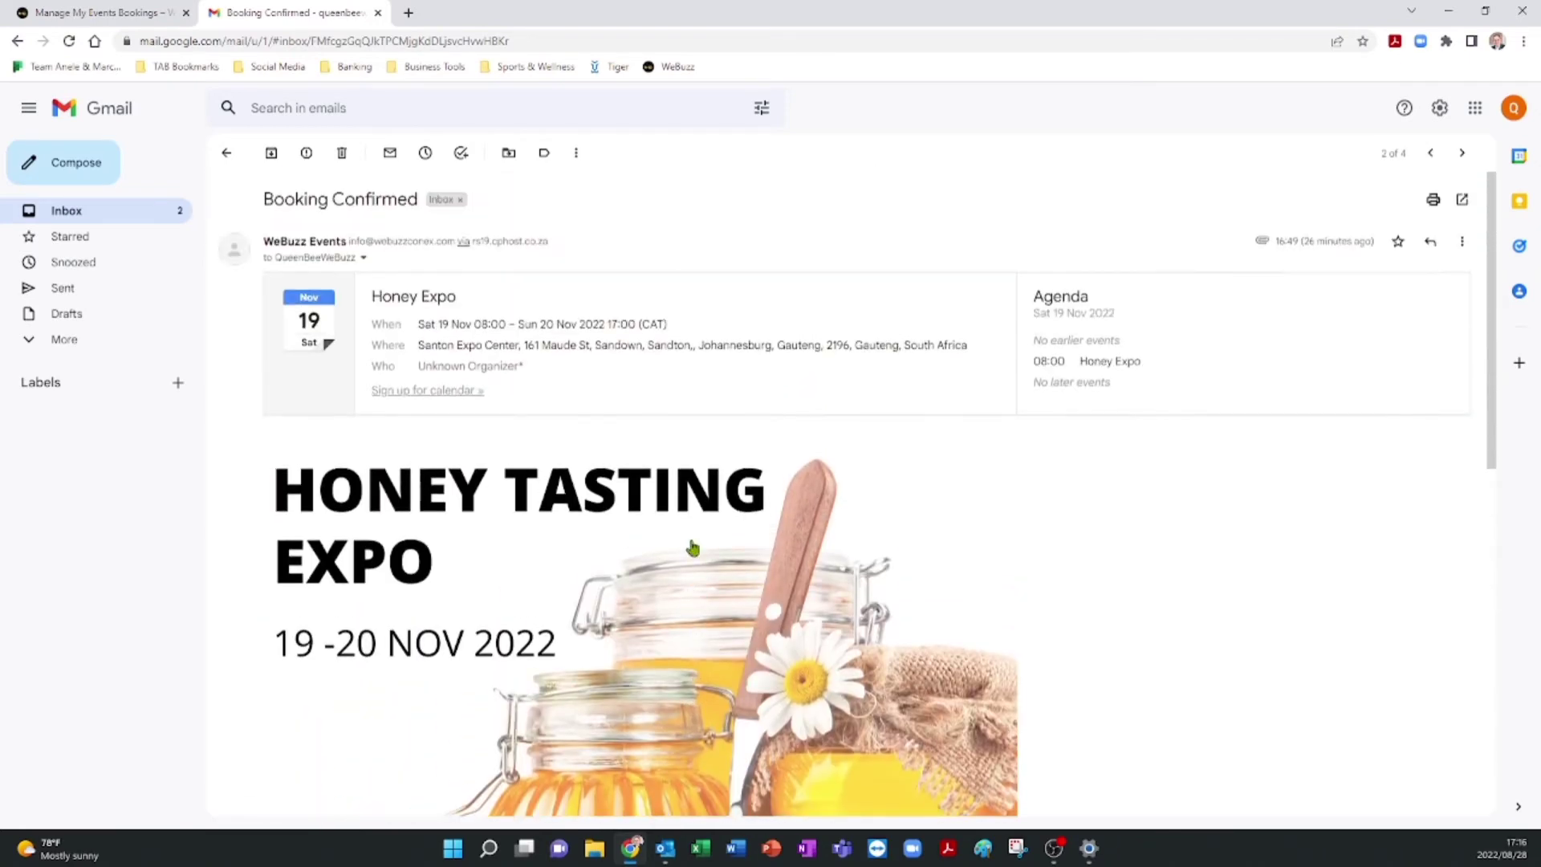
Return to the Gmail inbox, open the Event Booking - Pending email and check its subject and payment instructions
{"action": "left_click", "coordinate": [226, 152]}
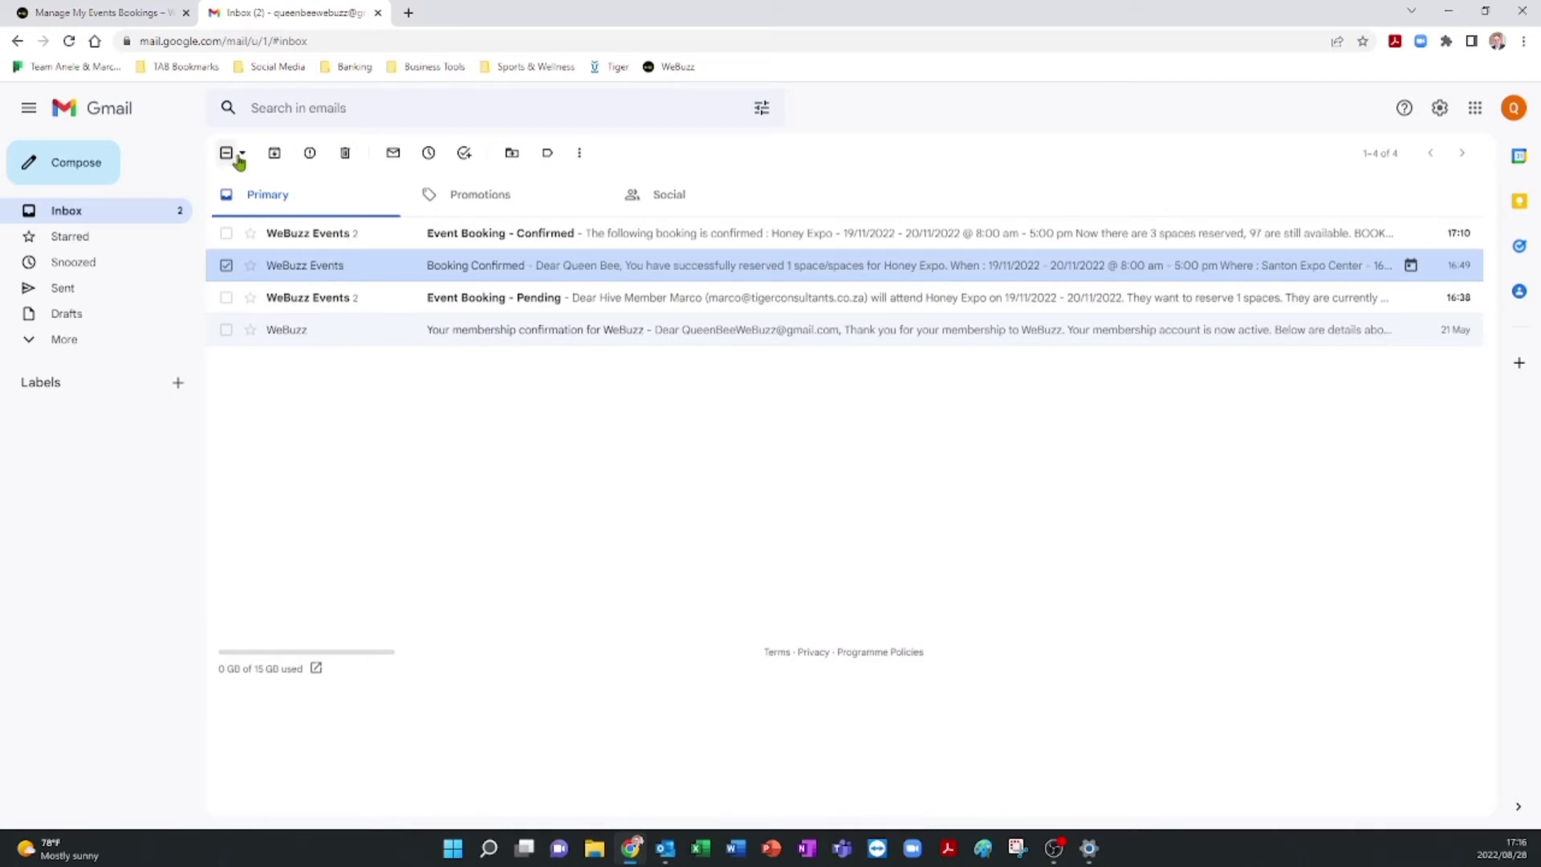
{"action": "left_click", "coordinate": [530, 301]}
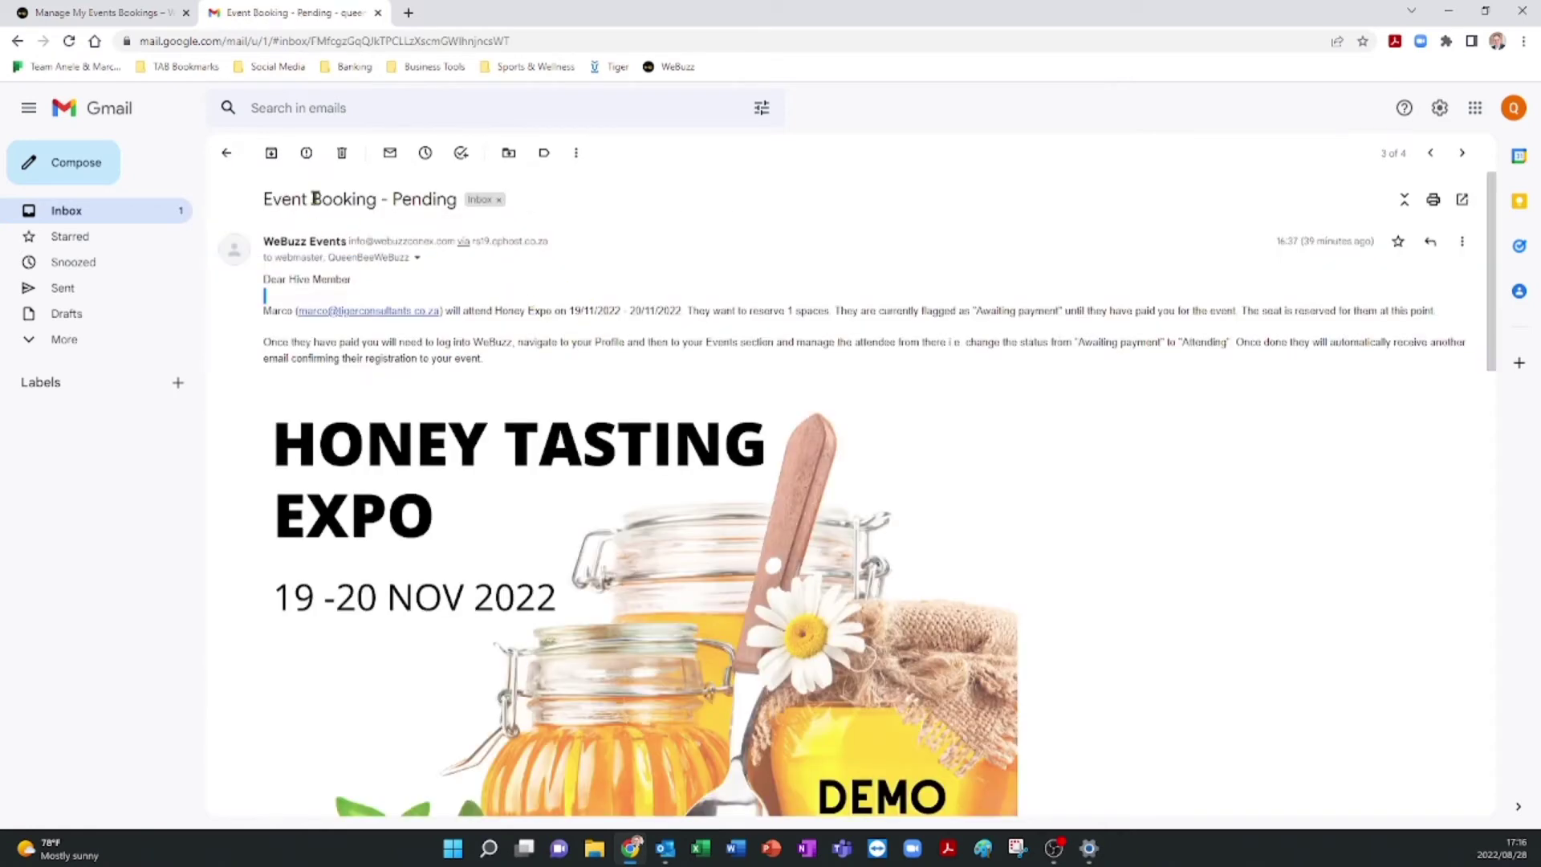
{"action": "left_click_drag", "start_coordinate": [281, 199], "coordinate": [491, 223]}
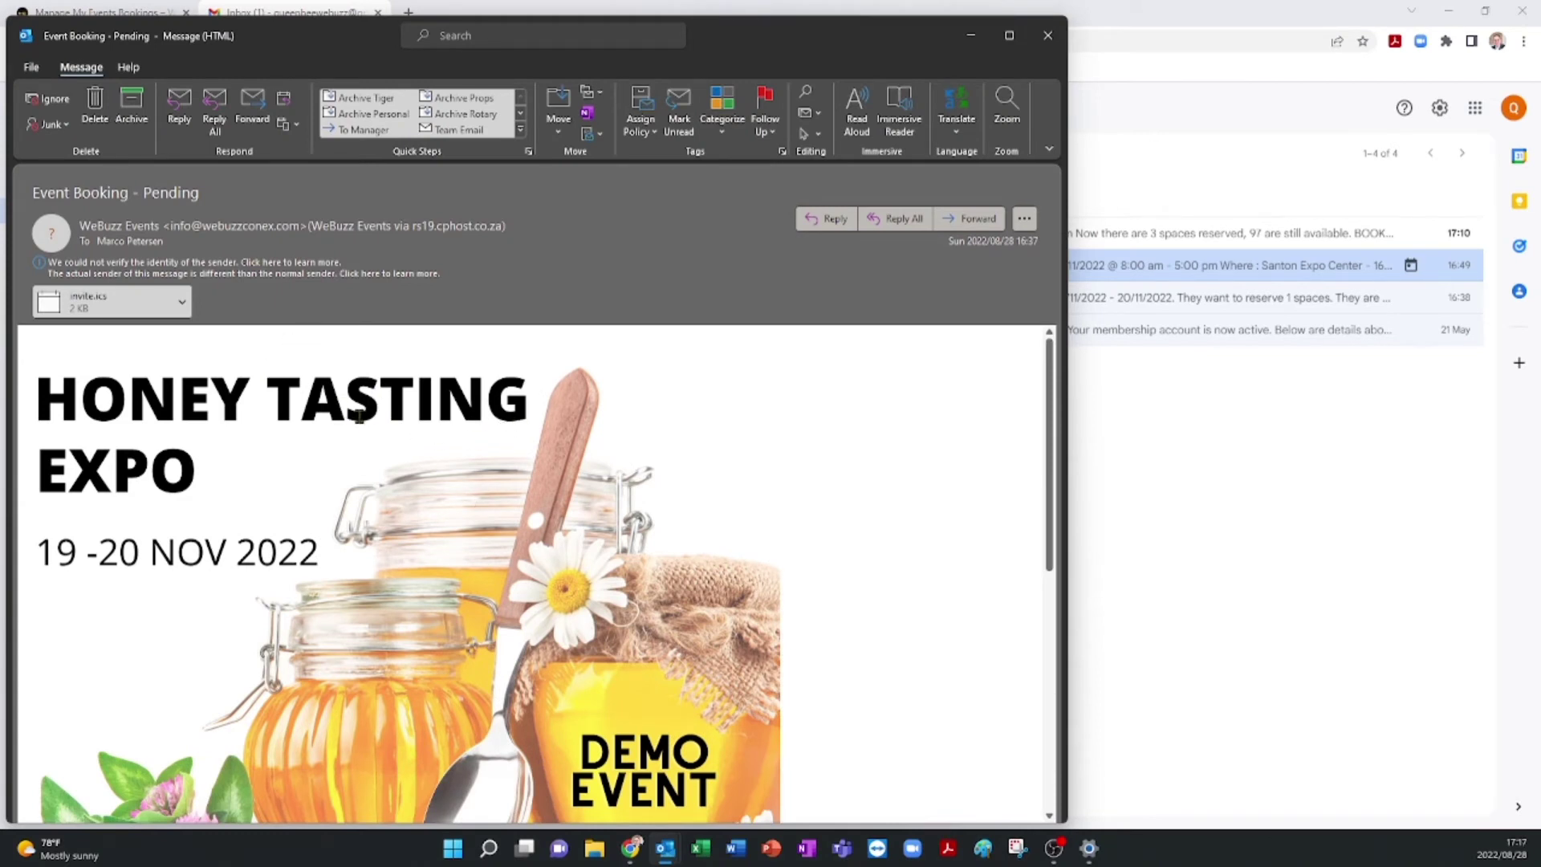
Read the attendee's Event Booking - Pending email in Outlook, checking its subject and the requested Honey Expo space
{"action": "scroll", "coordinate": [359, 415], "scroll_direction": "down", "scroll_amount": 5}
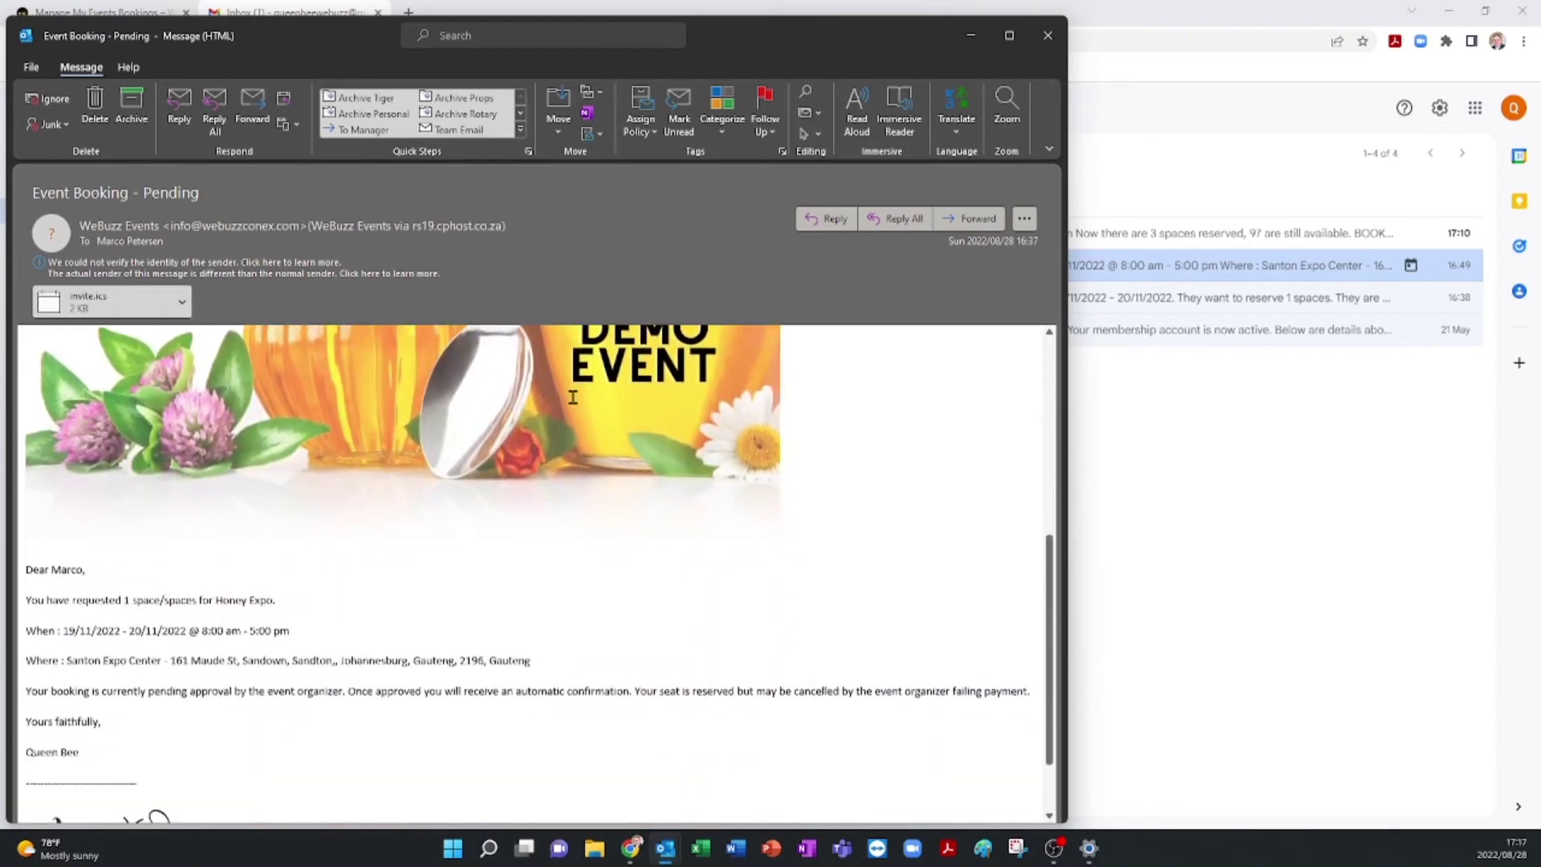
{"action": "scroll", "coordinate": [297, 464], "scroll_direction": "down", "scroll_amount": 1}
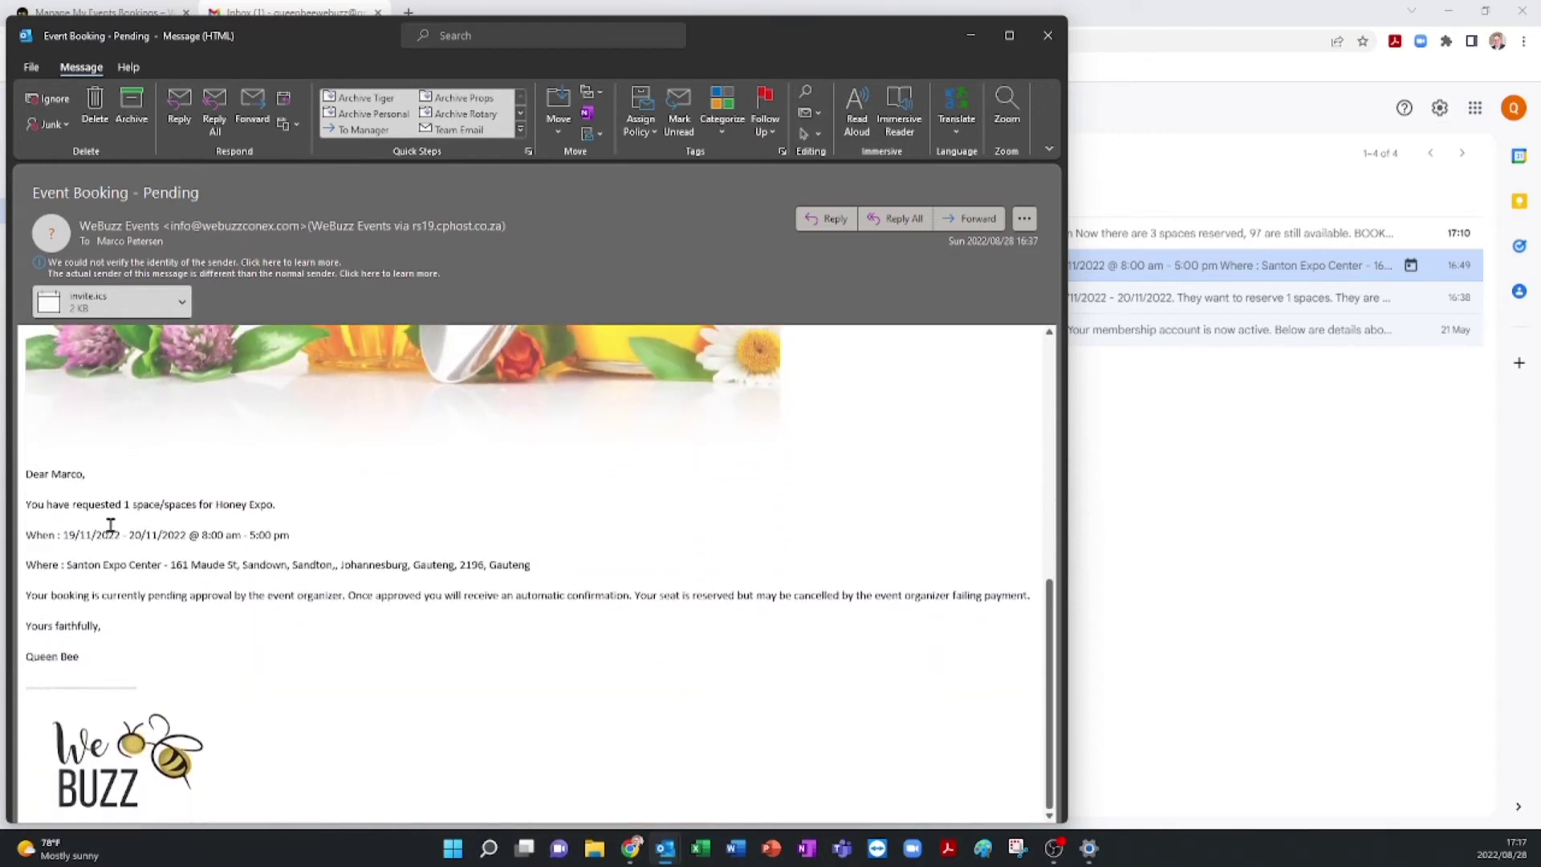
{"action": "left_click_drag", "start_coordinate": [74, 506], "coordinate": [265, 508]}
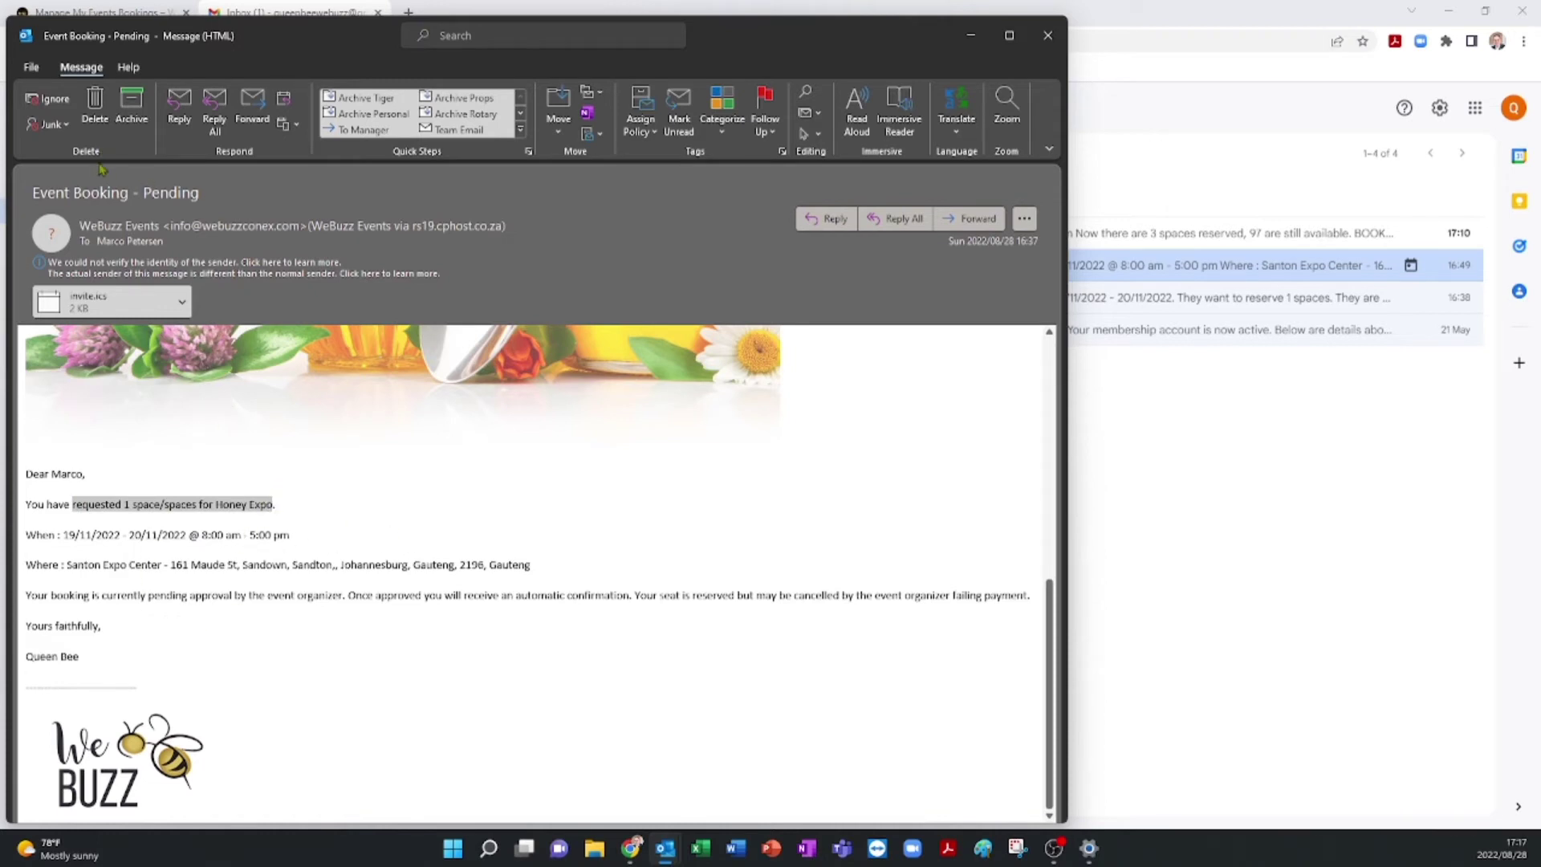
{"action": "left_click_drag", "start_coordinate": [86, 195], "coordinate": [206, 195]}
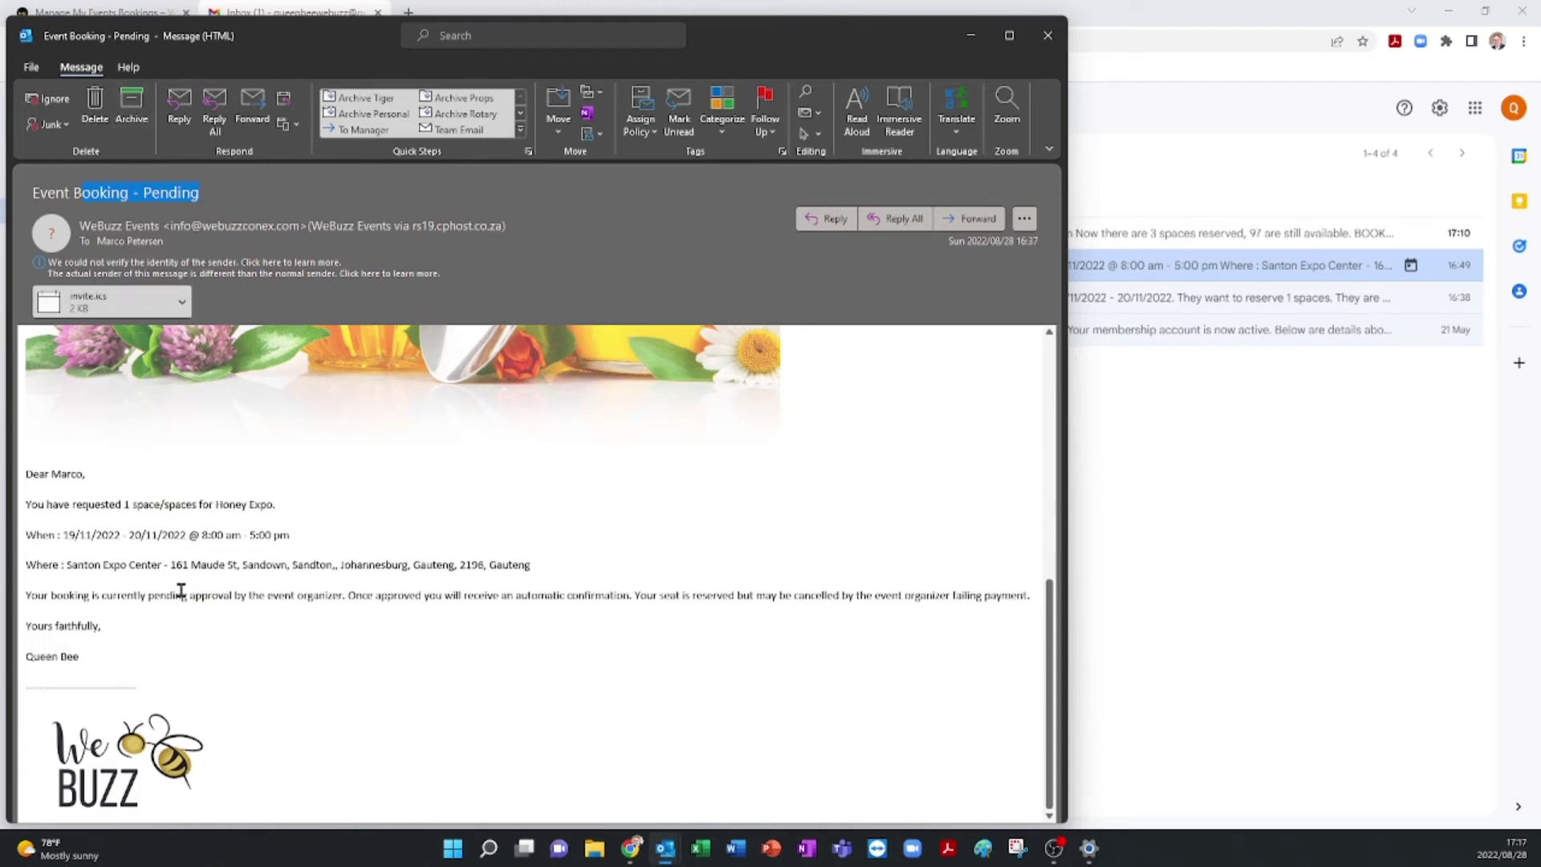
Check the pending email's booking details and open its invite.ics attachment as an Outlook calendar appointment
{"action": "triple_click", "coordinate": [84, 509]}
{"action": "left_click_drag", "start_coordinate": [102, 596], "coordinate": [37, 479]}
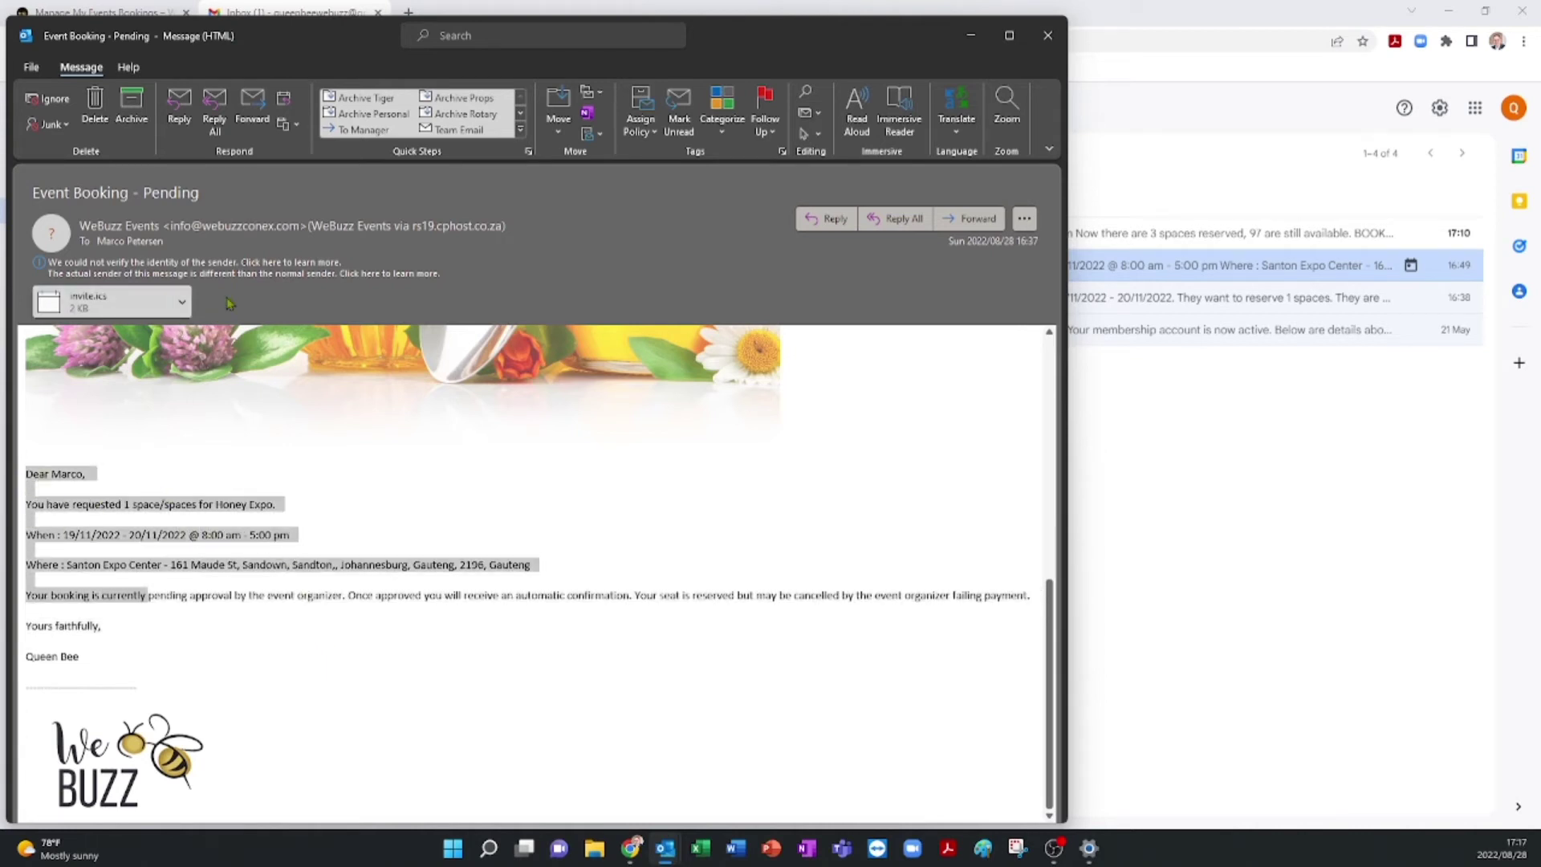
{"action": "double_click", "coordinate": [102, 301]}
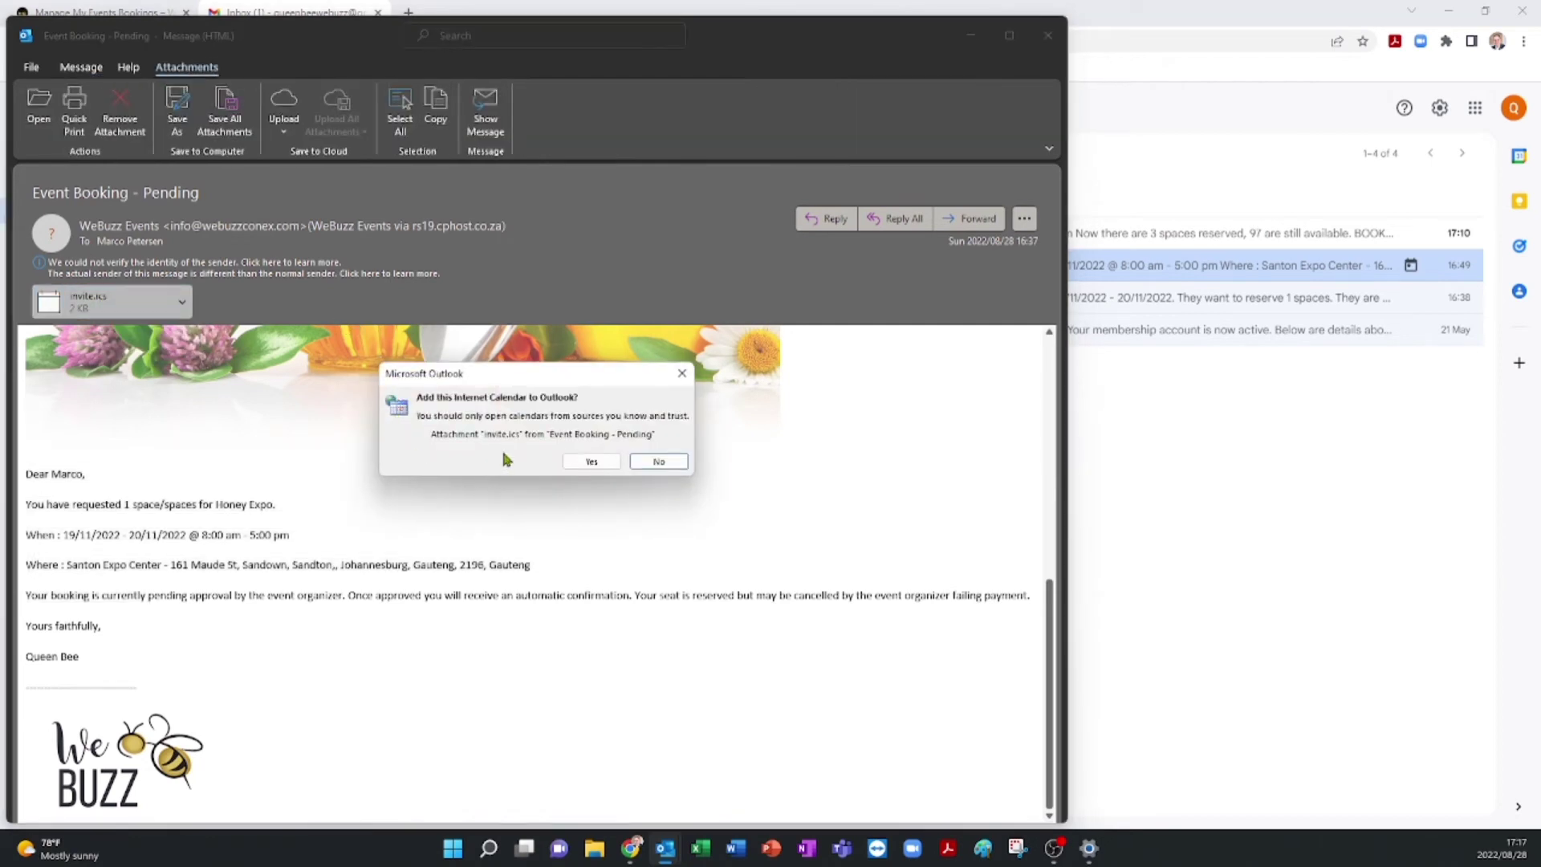
{"action": "left_click", "coordinate": [592, 463]}
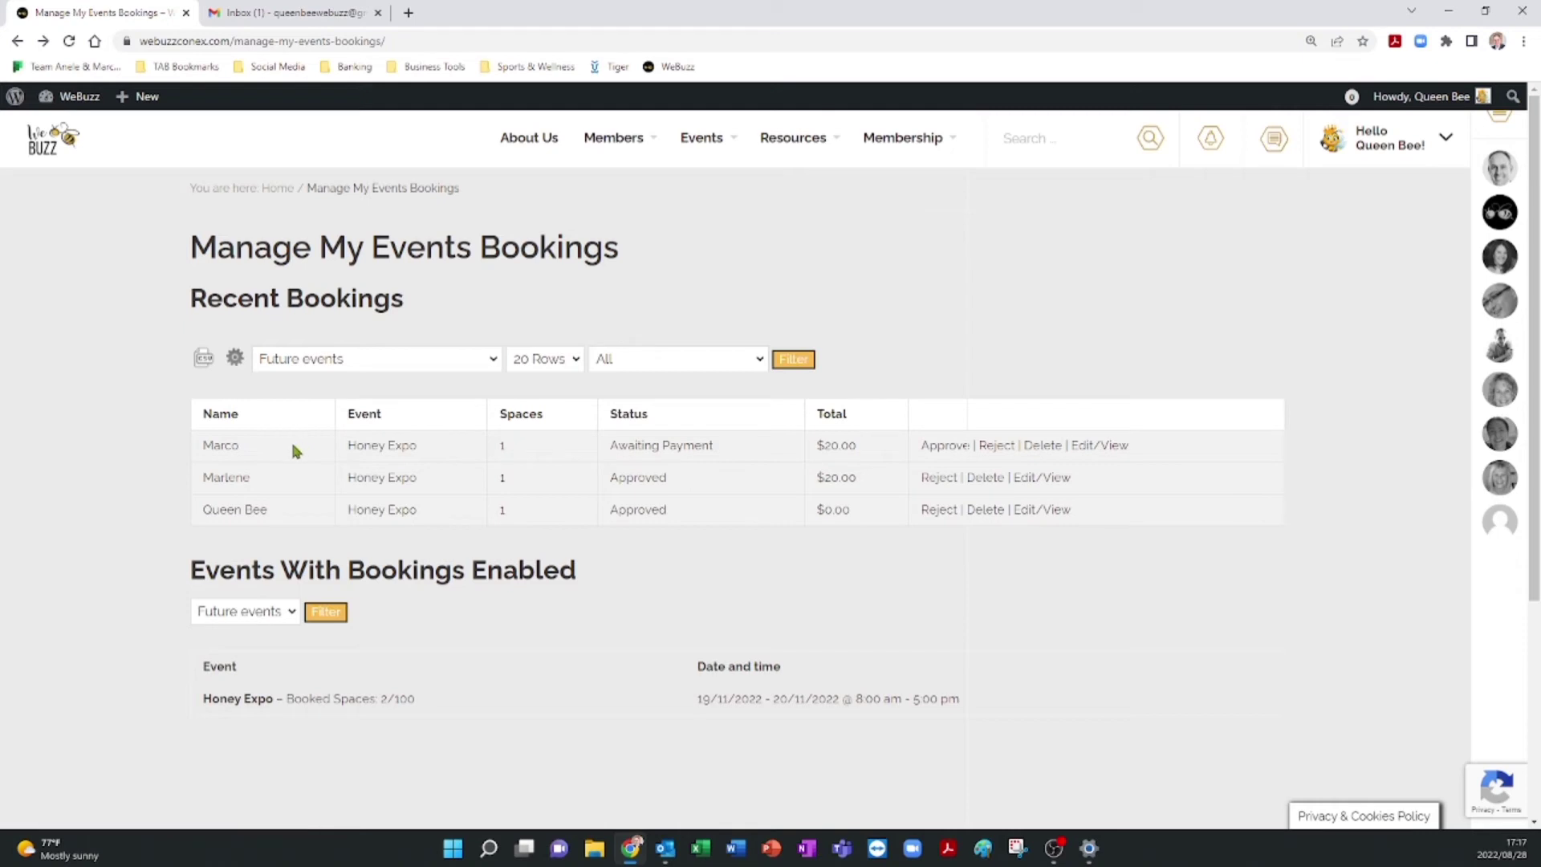
Approve the Honey Expo booking that is awaiting payment, accept registering its full payment, and reload the bookings overview
{"action": "left_click", "coordinate": [943, 450]}
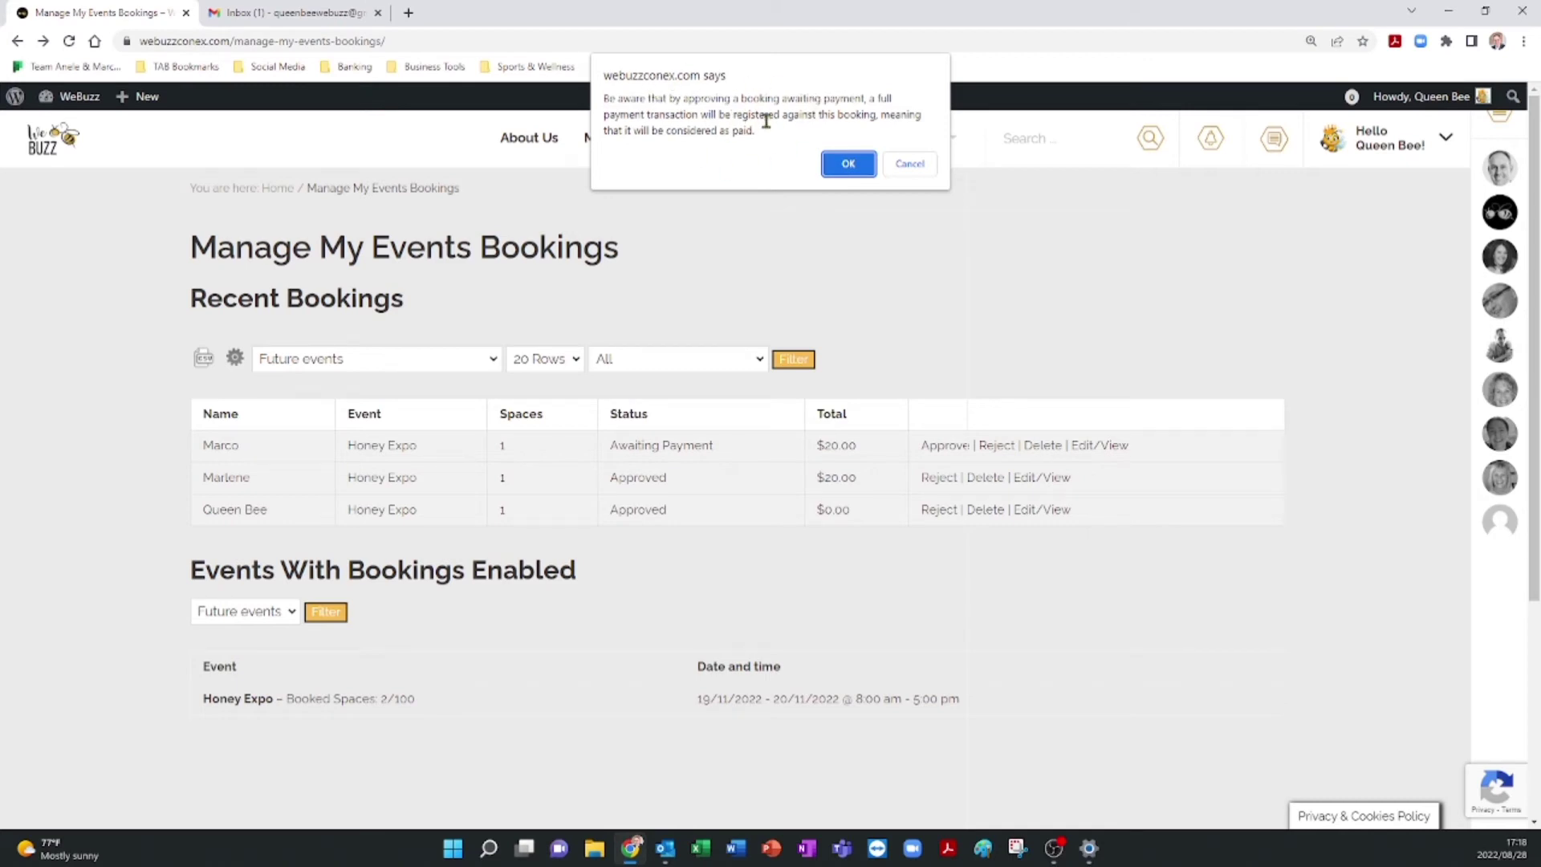
{"action": "left_click", "coordinate": [845, 165]}
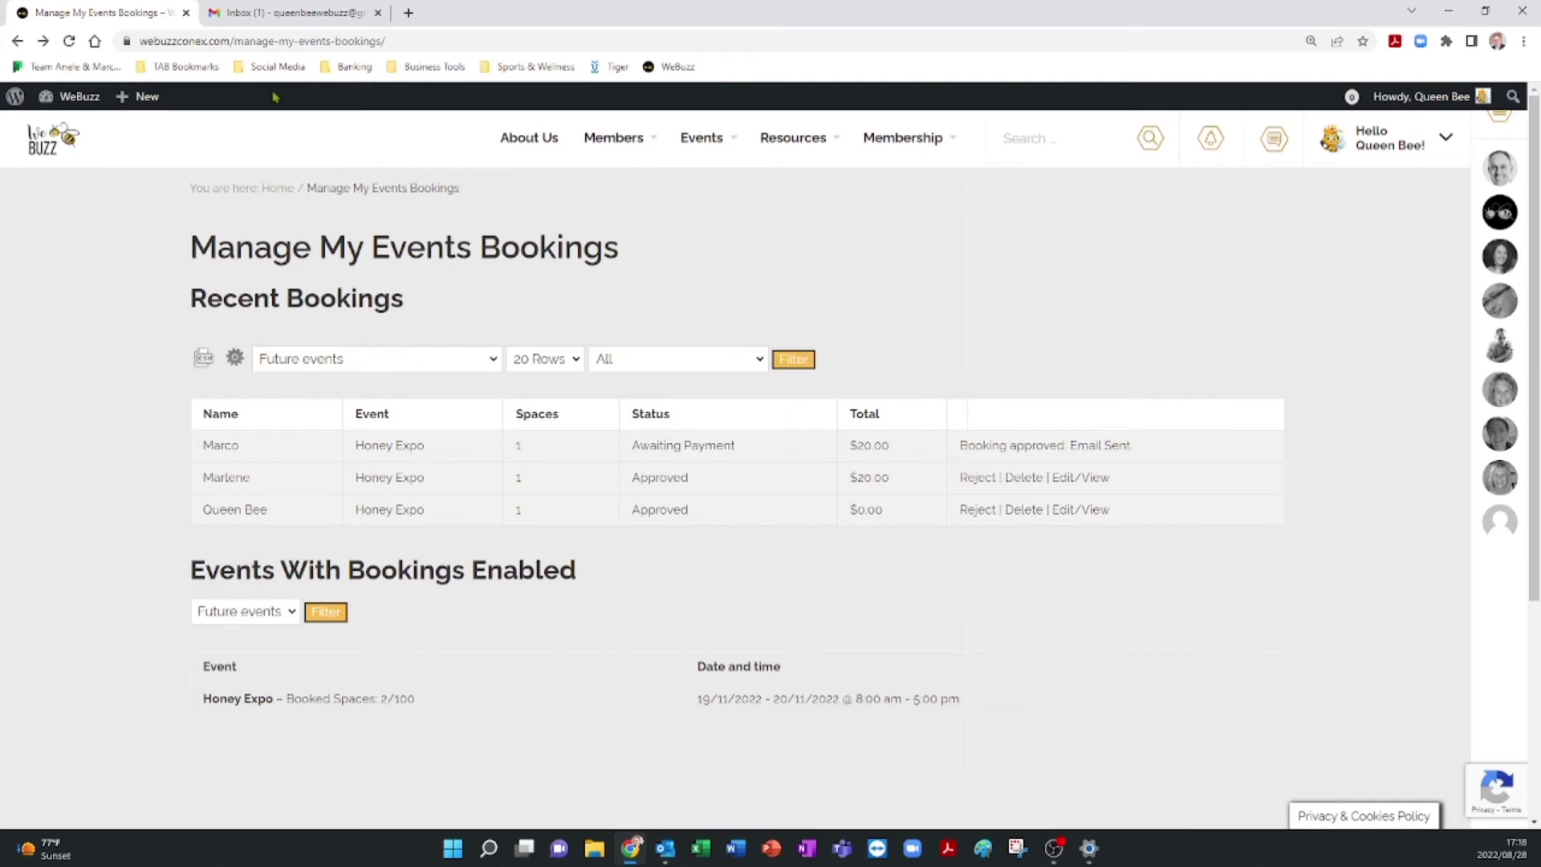
{"action": "left_click", "coordinate": [70, 42]}
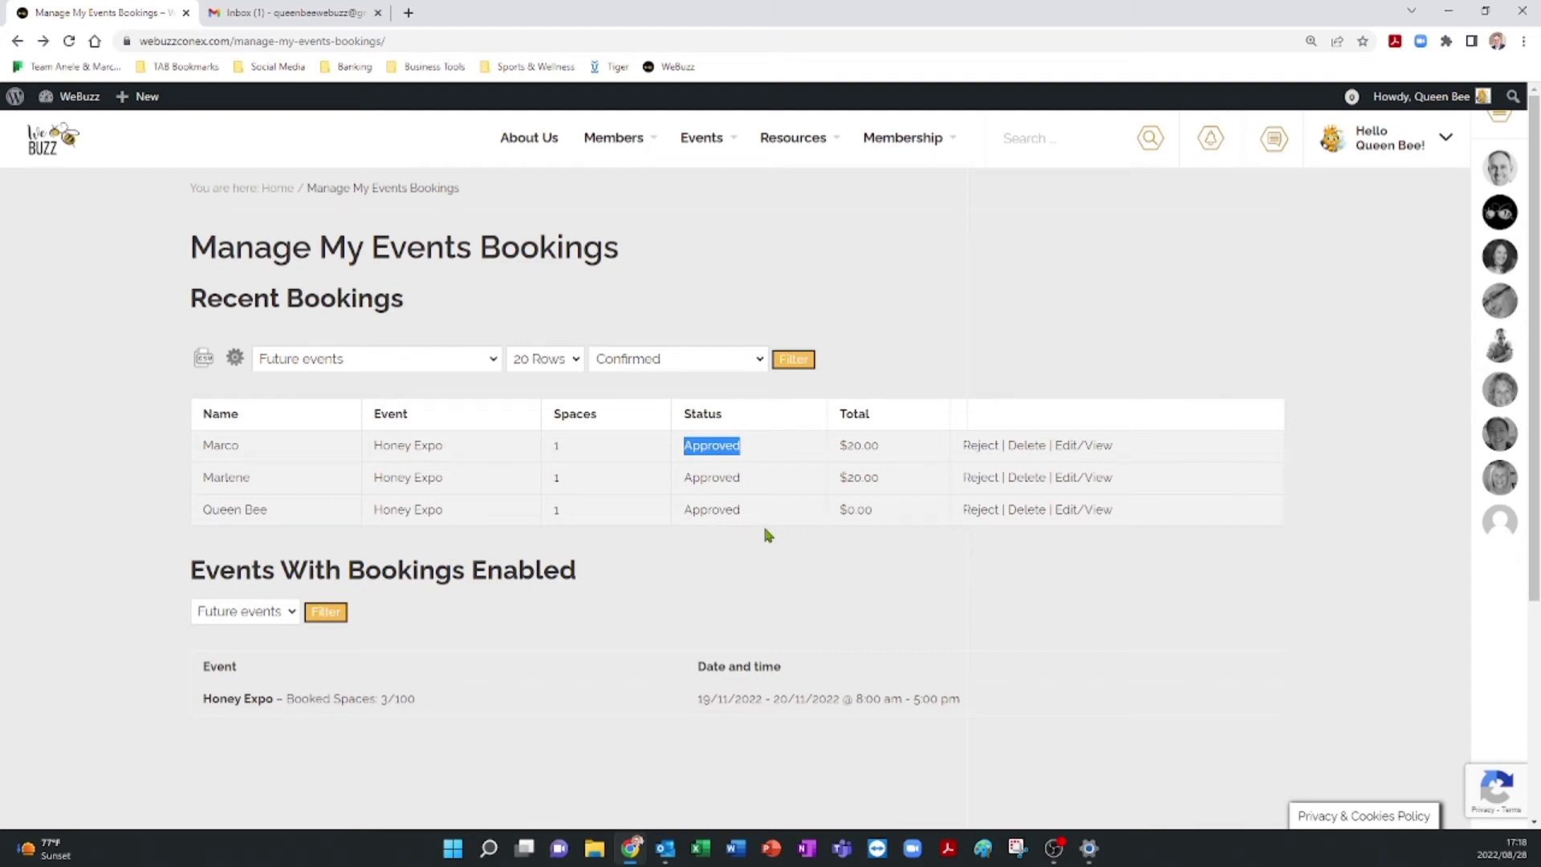
Switch to the Gmail inbox, open the Event Booking - Confirmed email and check its subject
{"action": "left_click", "coordinate": [317, 14]}
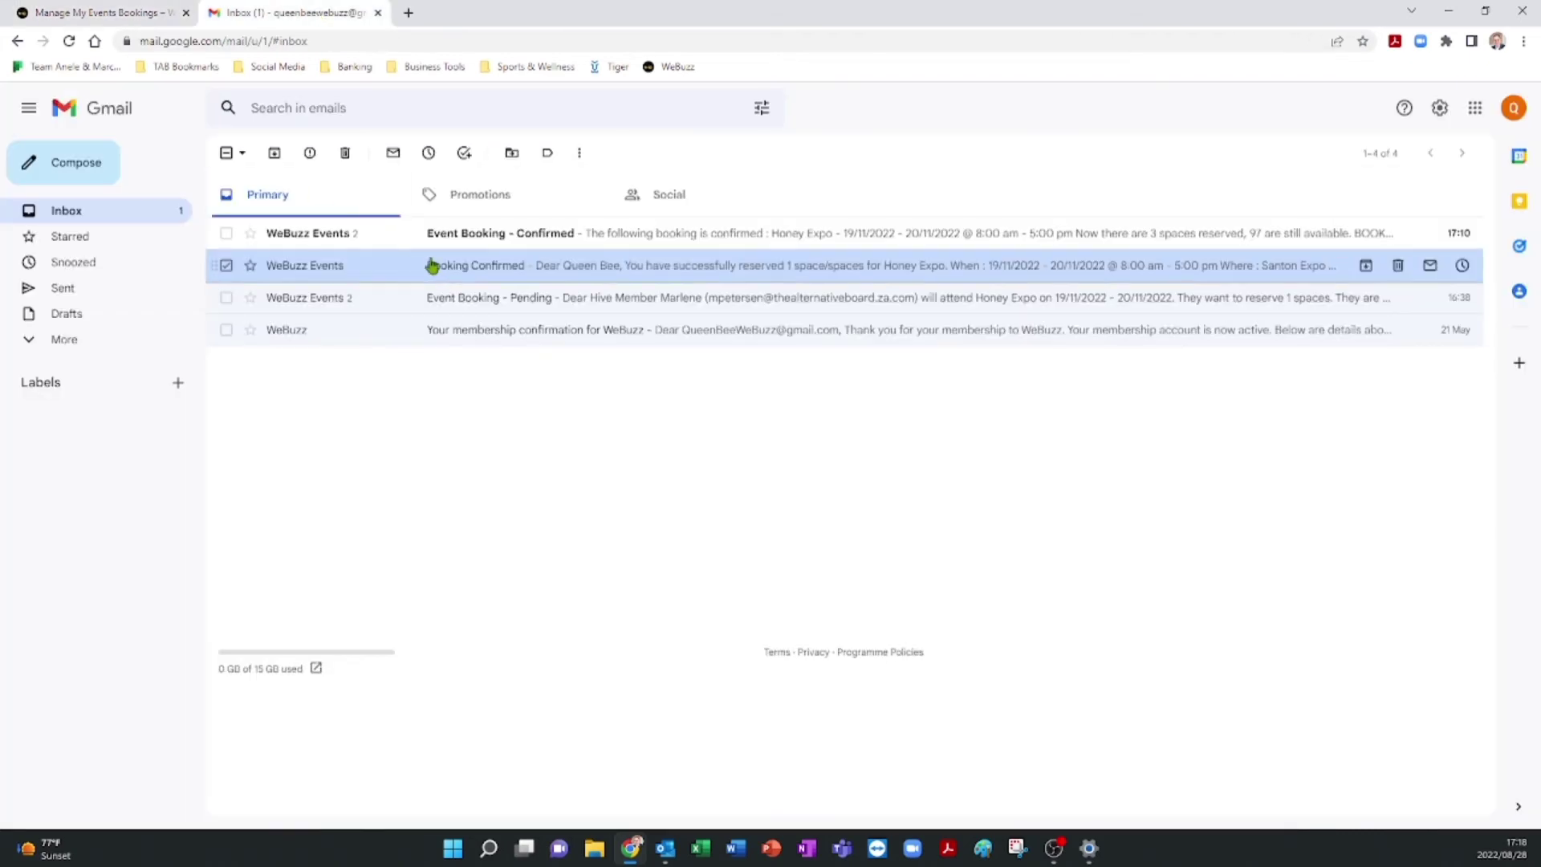
{"action": "left_click", "coordinate": [485, 236]}
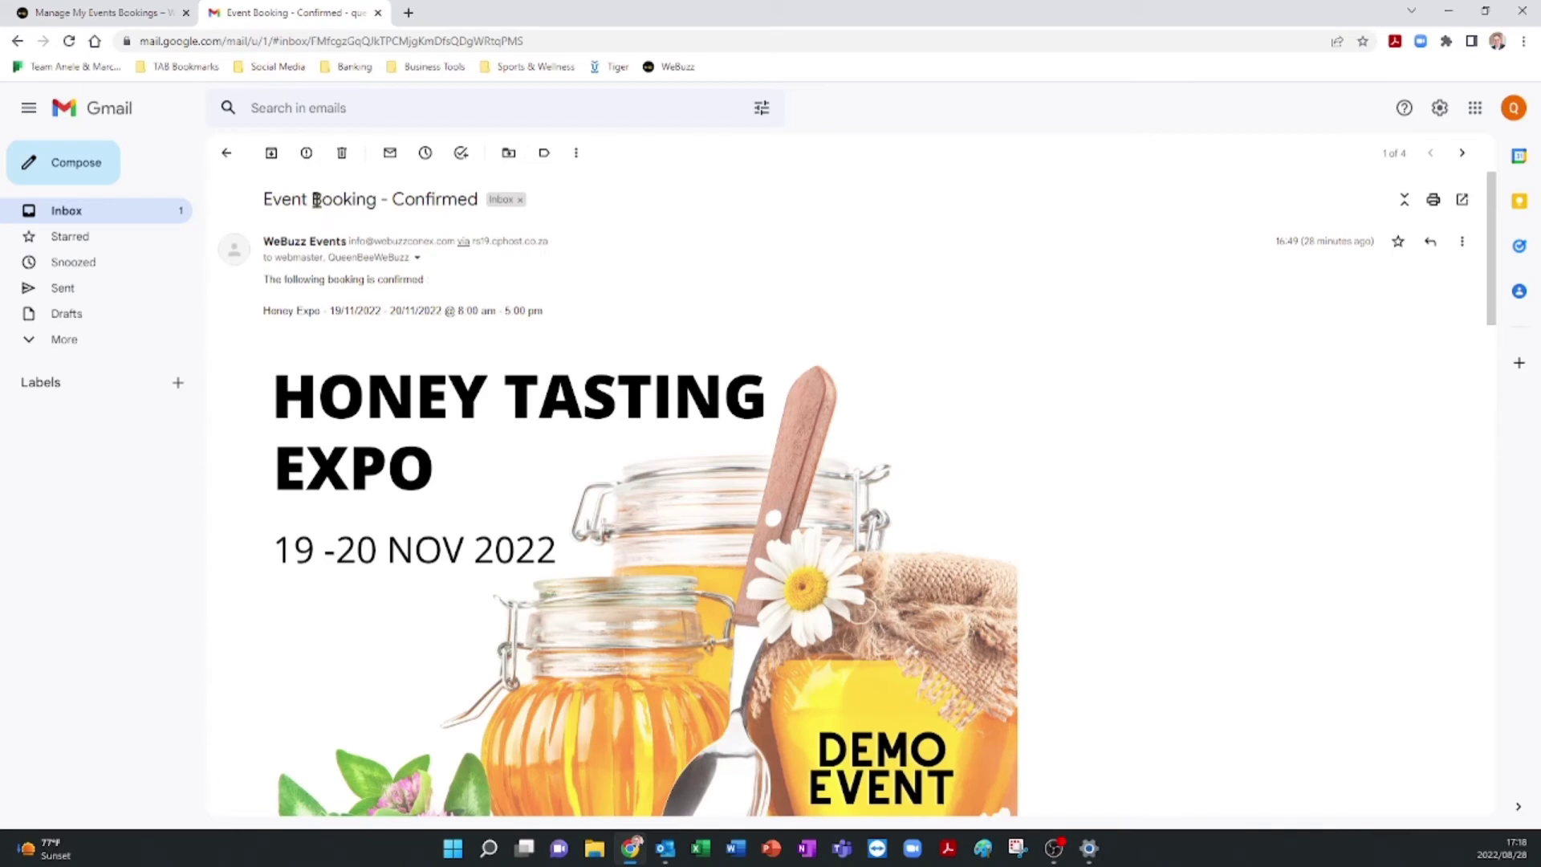
{"action": "left_click_drag", "start_coordinate": [292, 199], "coordinate": [450, 204]}
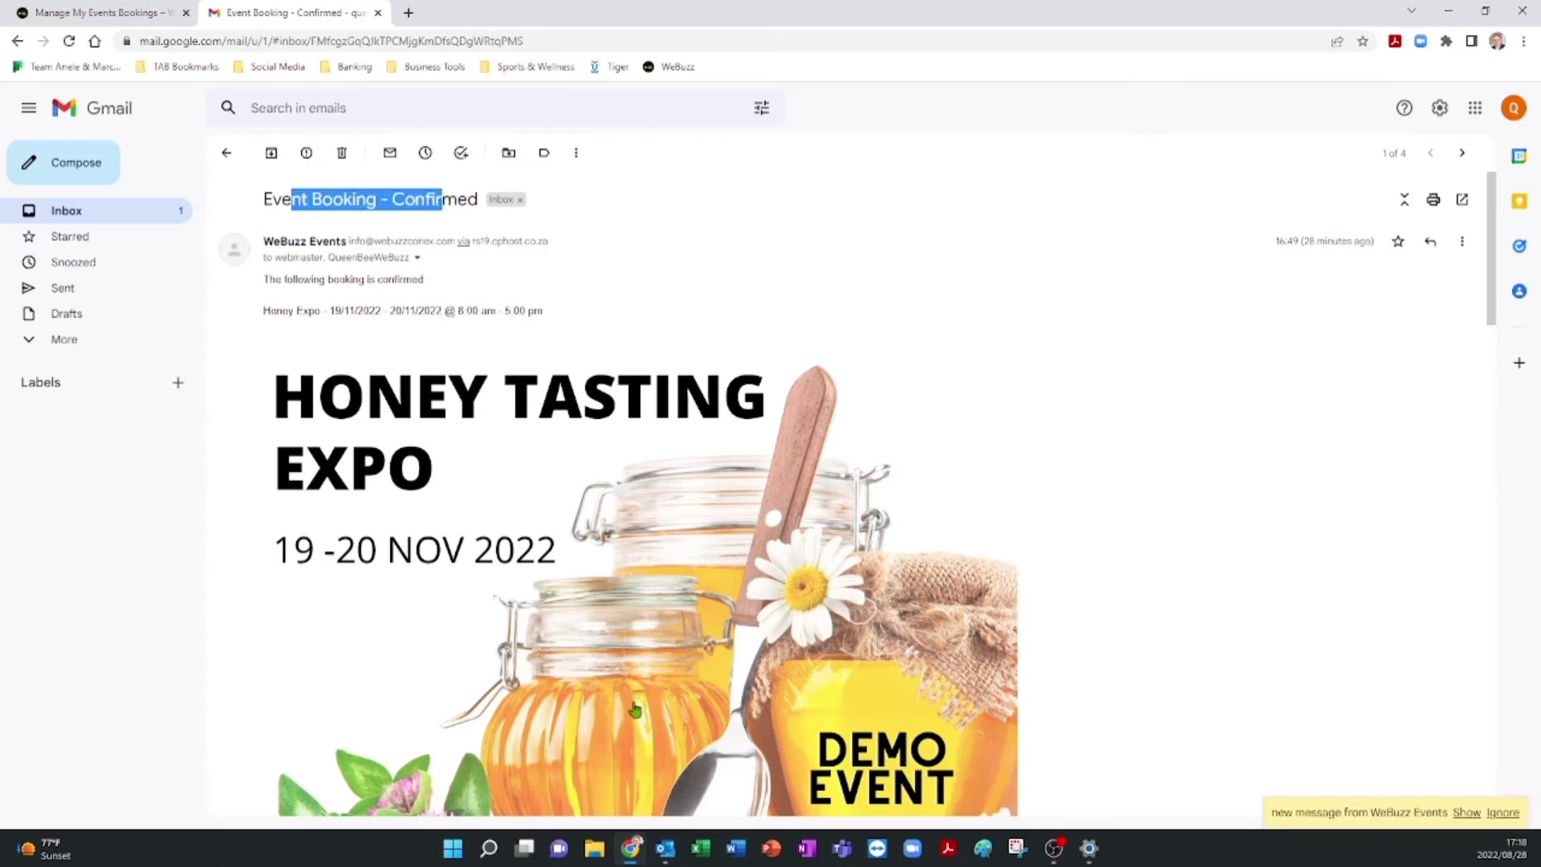
Switch to the Outlook inbox, open the newest Booking Confirmed email from WeBuzz Events and check its reservation text and subject
{"action": "left_click", "coordinate": [666, 855]}
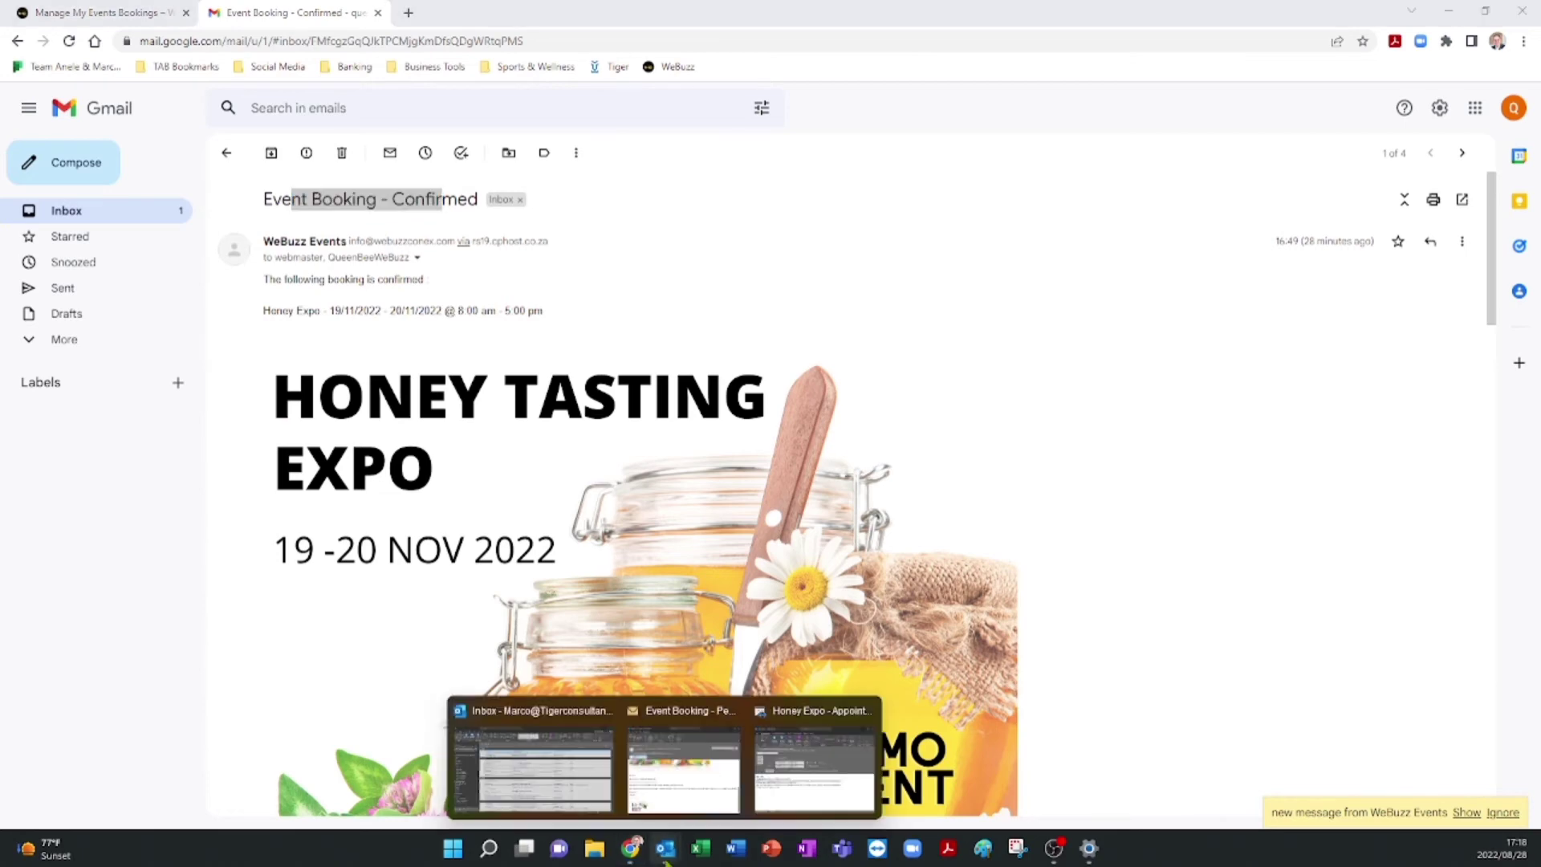
{"action": "left_click", "coordinate": [534, 767]}
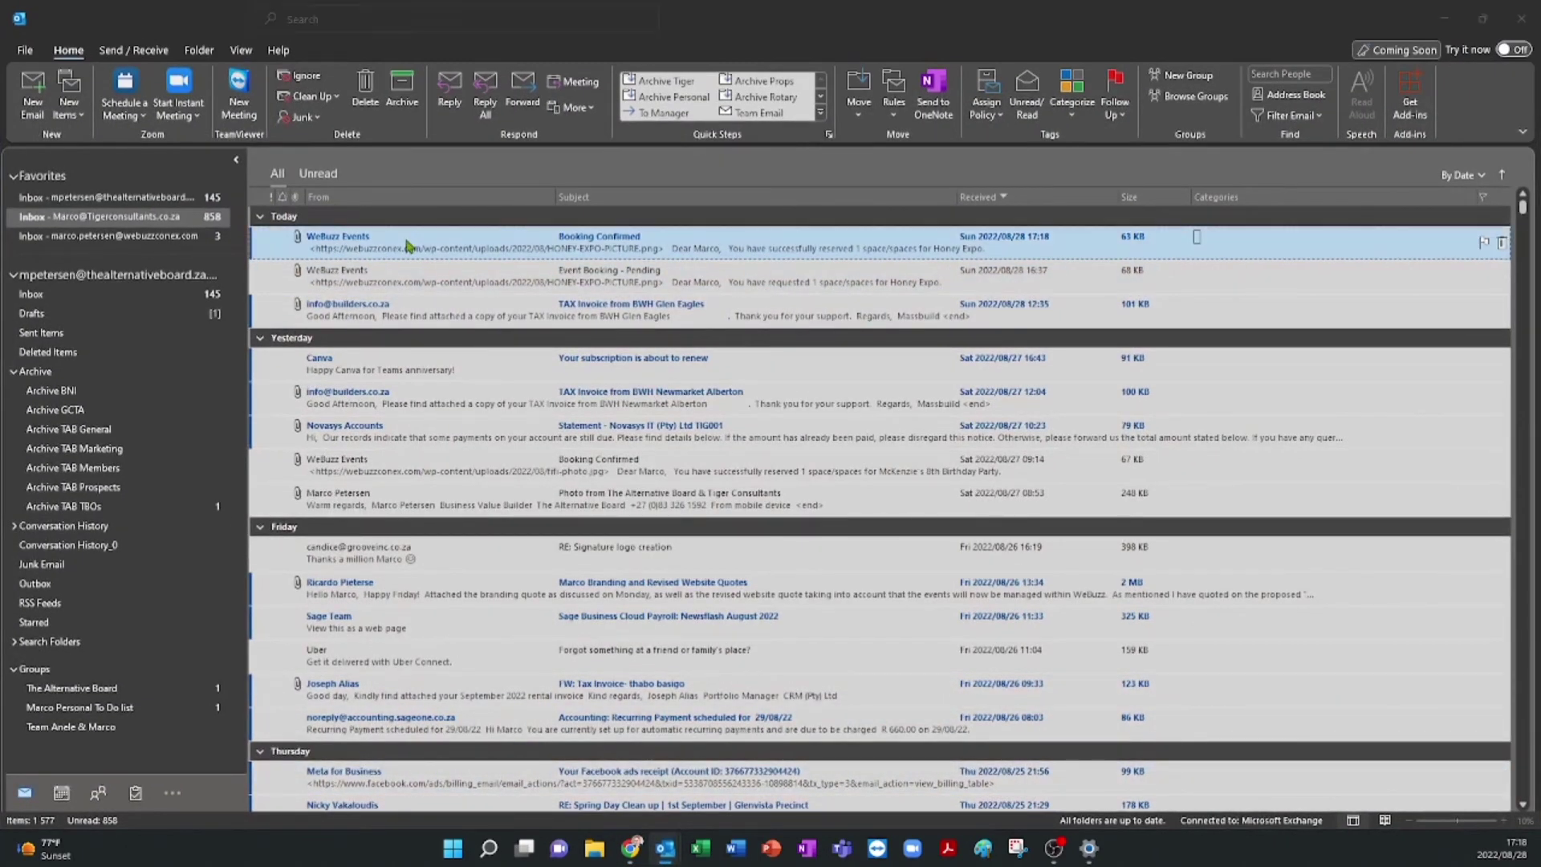
{"action": "double_click", "coordinate": [408, 246]}
{"action": "scroll", "coordinate": [240, 492], "scroll_direction": "down", "scroll_amount": 3}
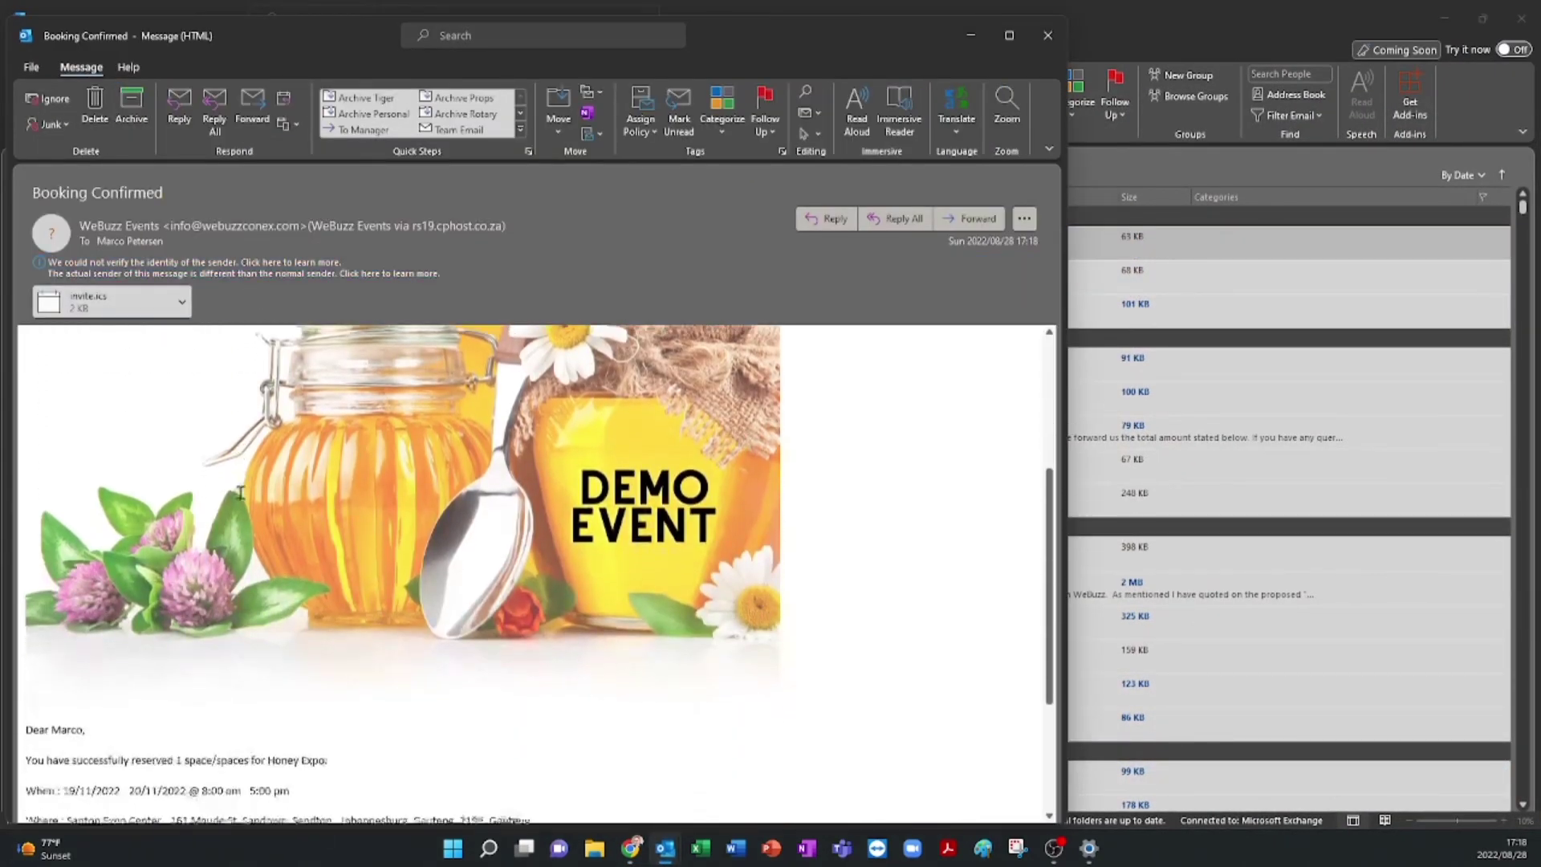
{"action": "scroll", "coordinate": [240, 492], "scroll_direction": "down", "scroll_amount": 3}
{"action": "left_click_drag", "start_coordinate": [81, 534], "coordinate": [250, 535]}
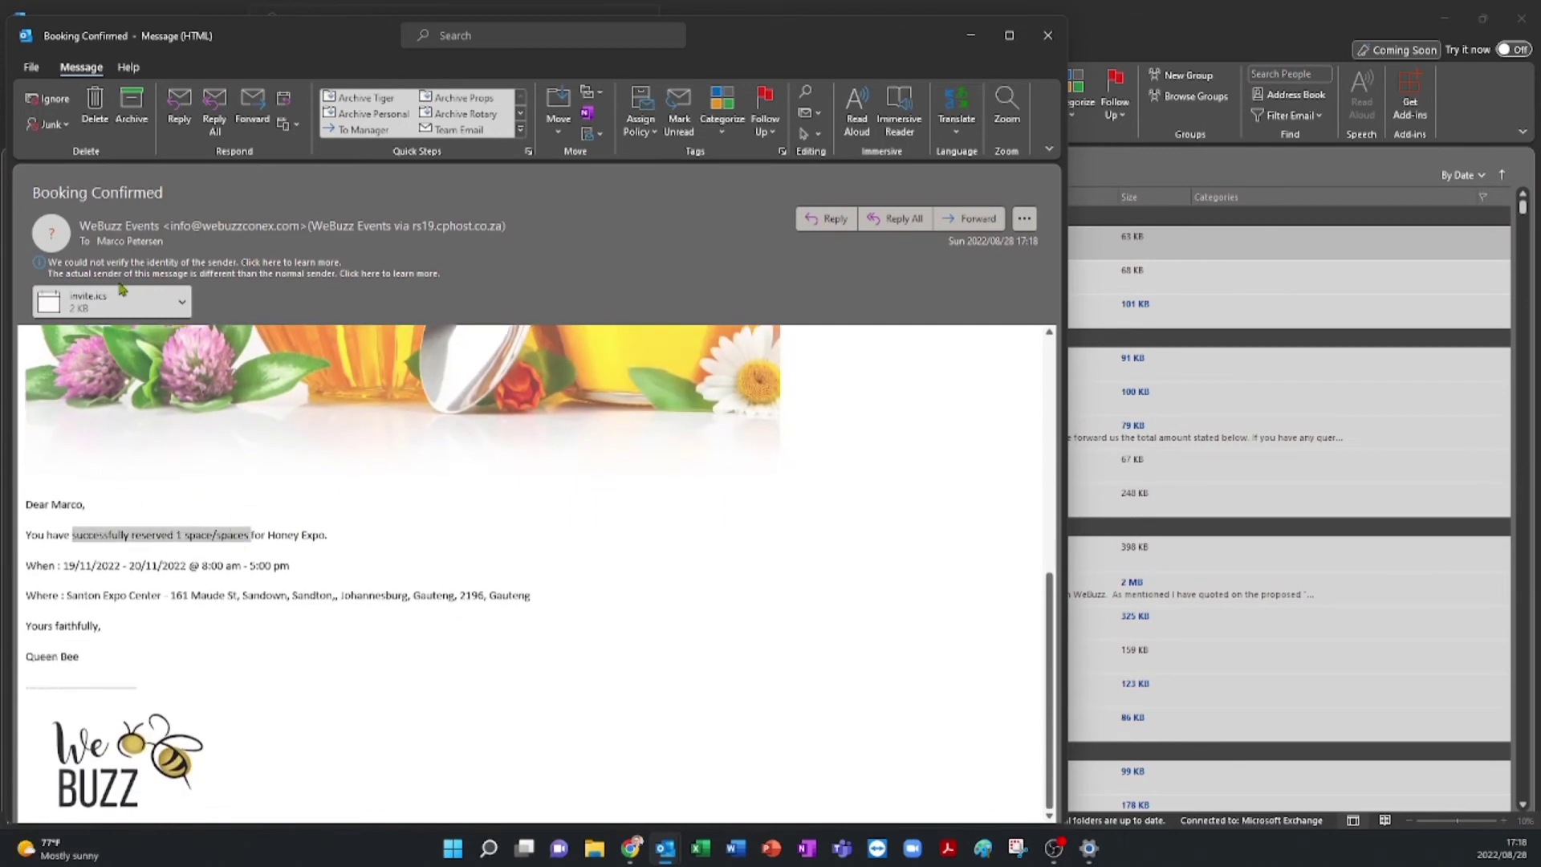
{"action": "left_click_drag", "start_coordinate": [72, 190], "coordinate": [193, 181]}
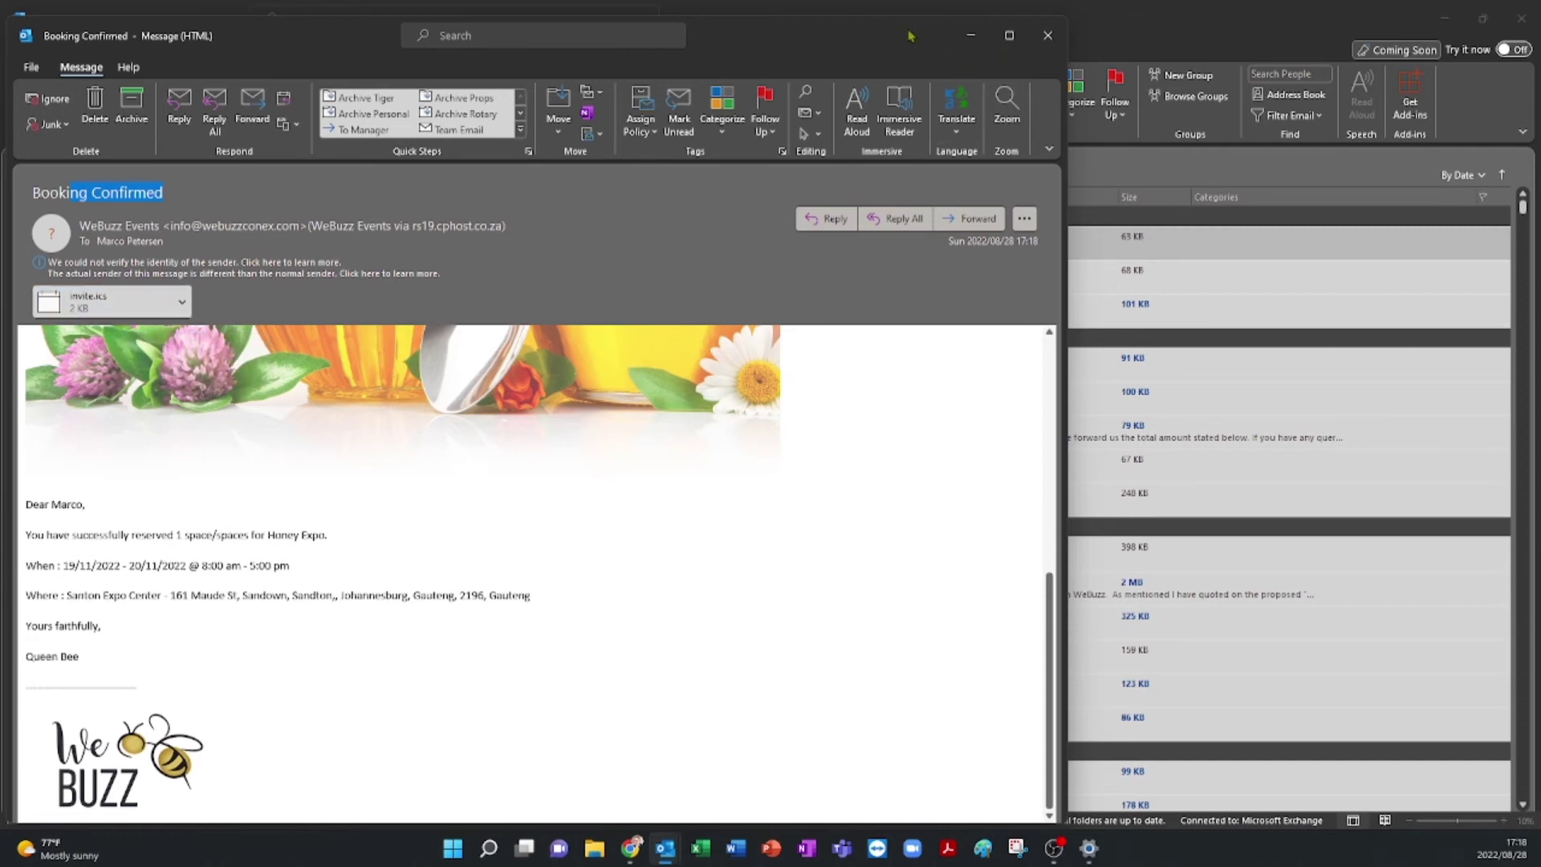
Open the Booking Confirmed email's invite.ics attachment as a Honey Expo appointment, review it and close it
{"action": "double_click", "coordinate": [108, 309]}
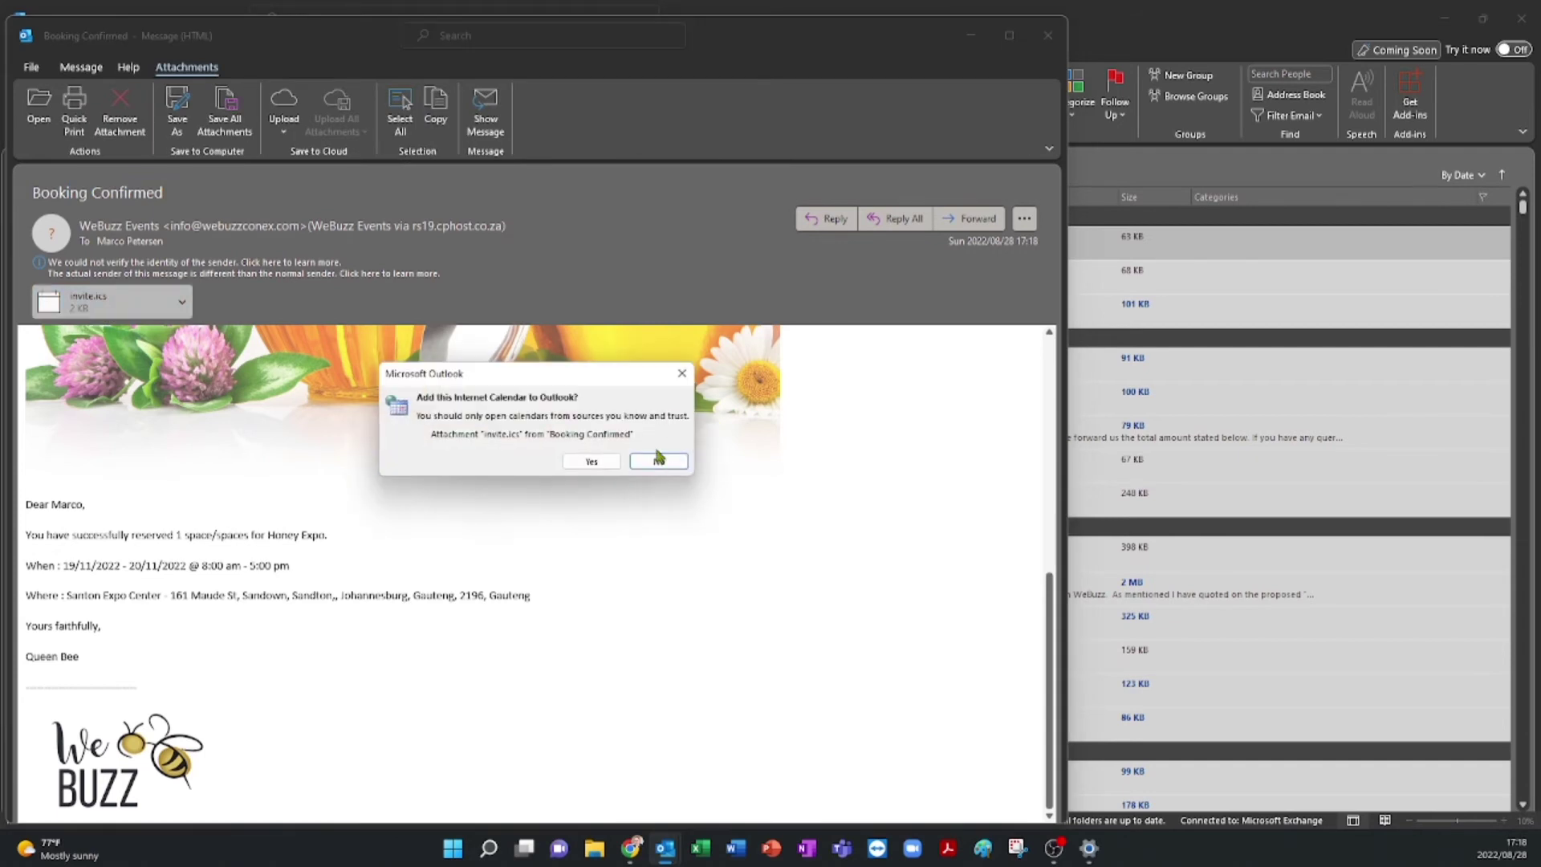
{"action": "left_click", "coordinate": [591, 461]}
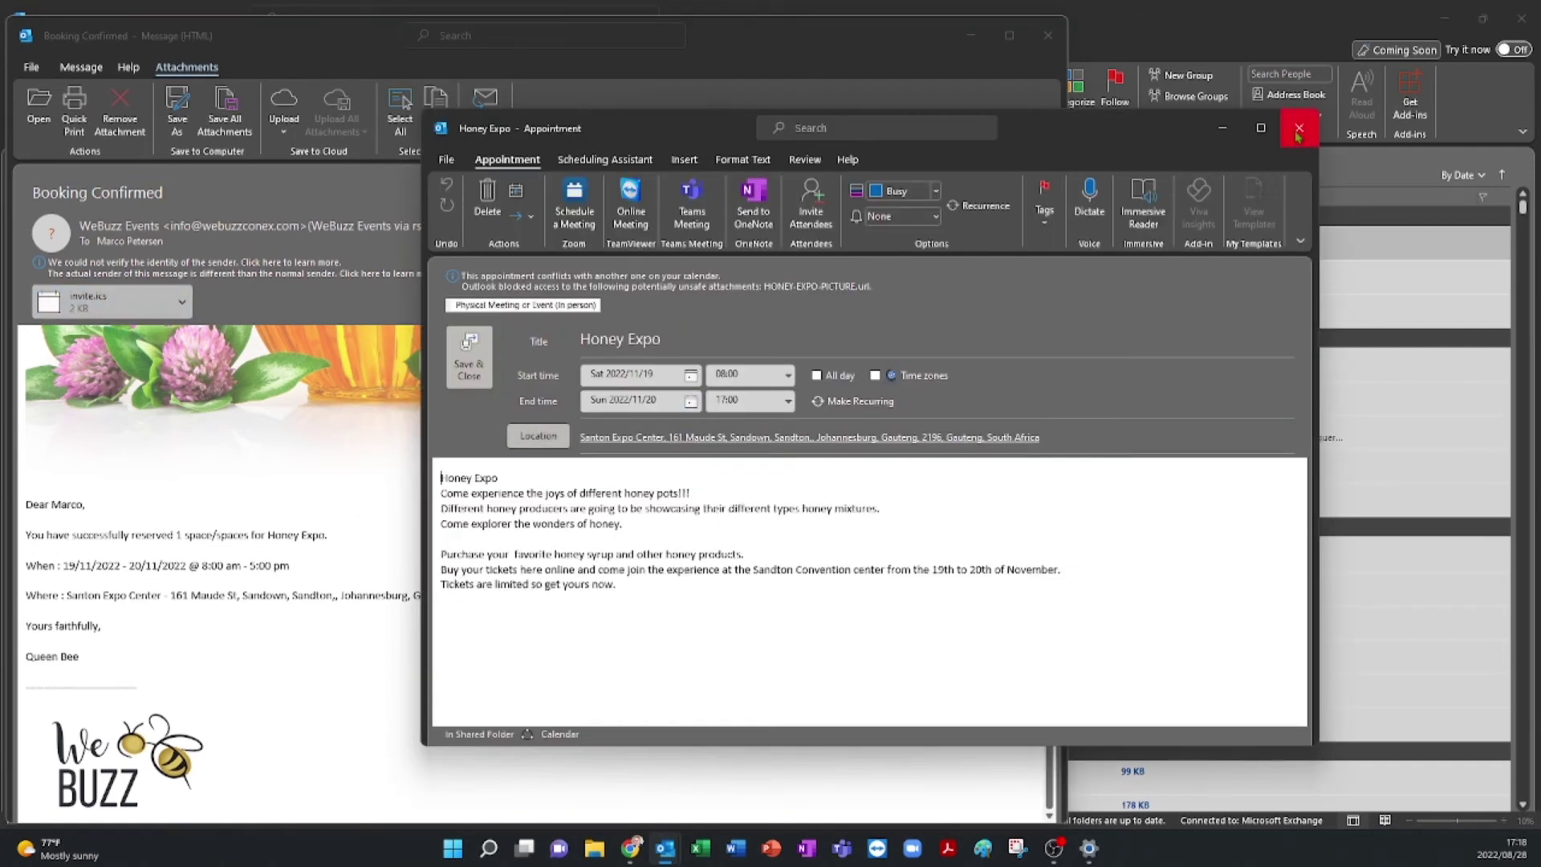
{"action": "left_click", "coordinate": [1298, 128]}
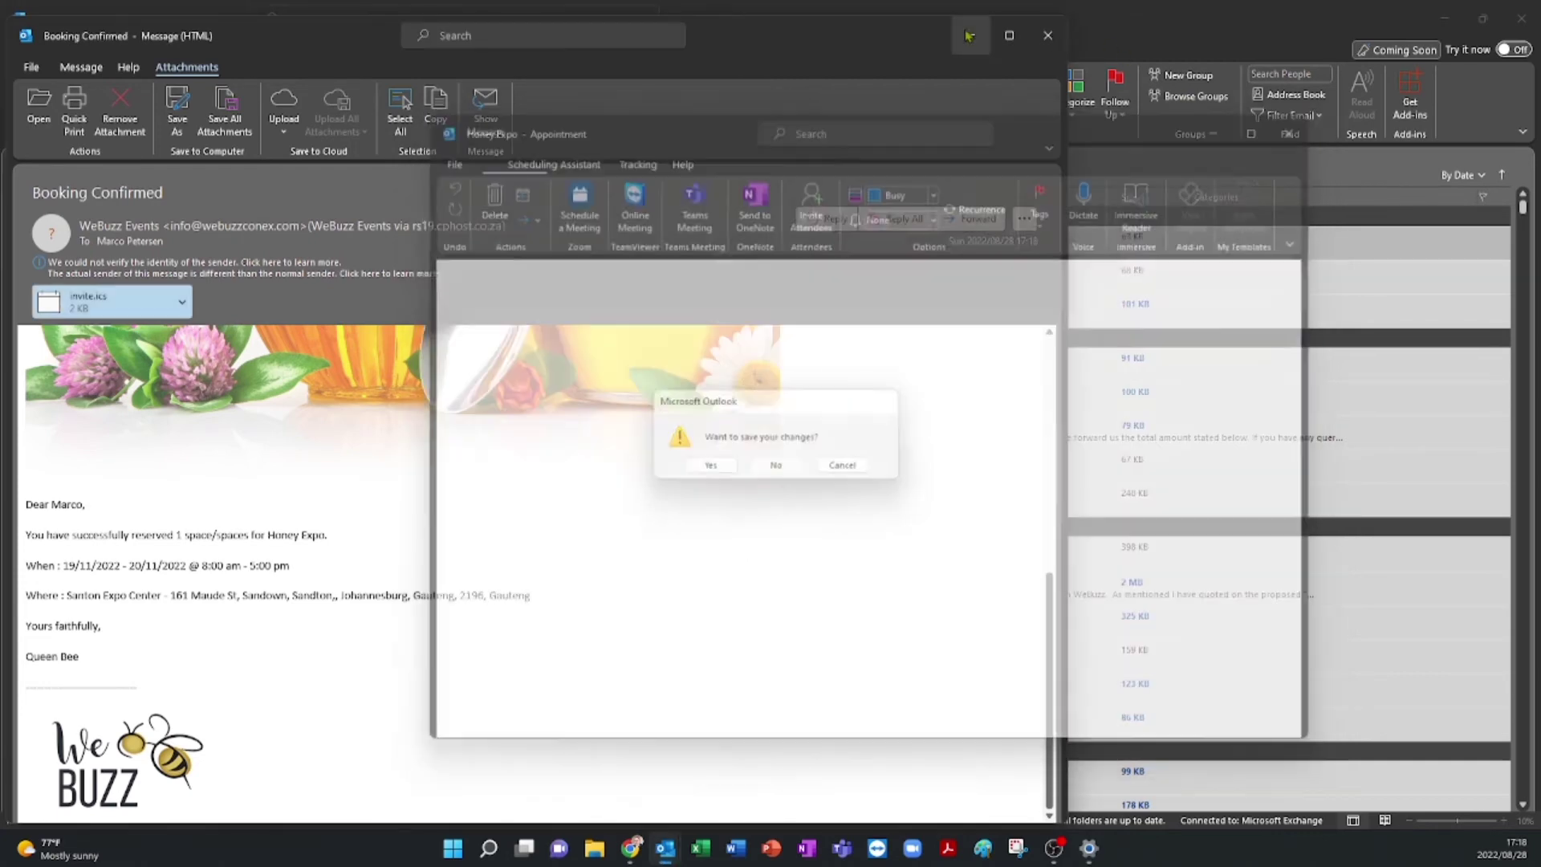
Minimize the Outlook email window and return to the WeBuzz Manage My Events Bookings page
{"action": "left_click", "coordinate": [969, 35]}
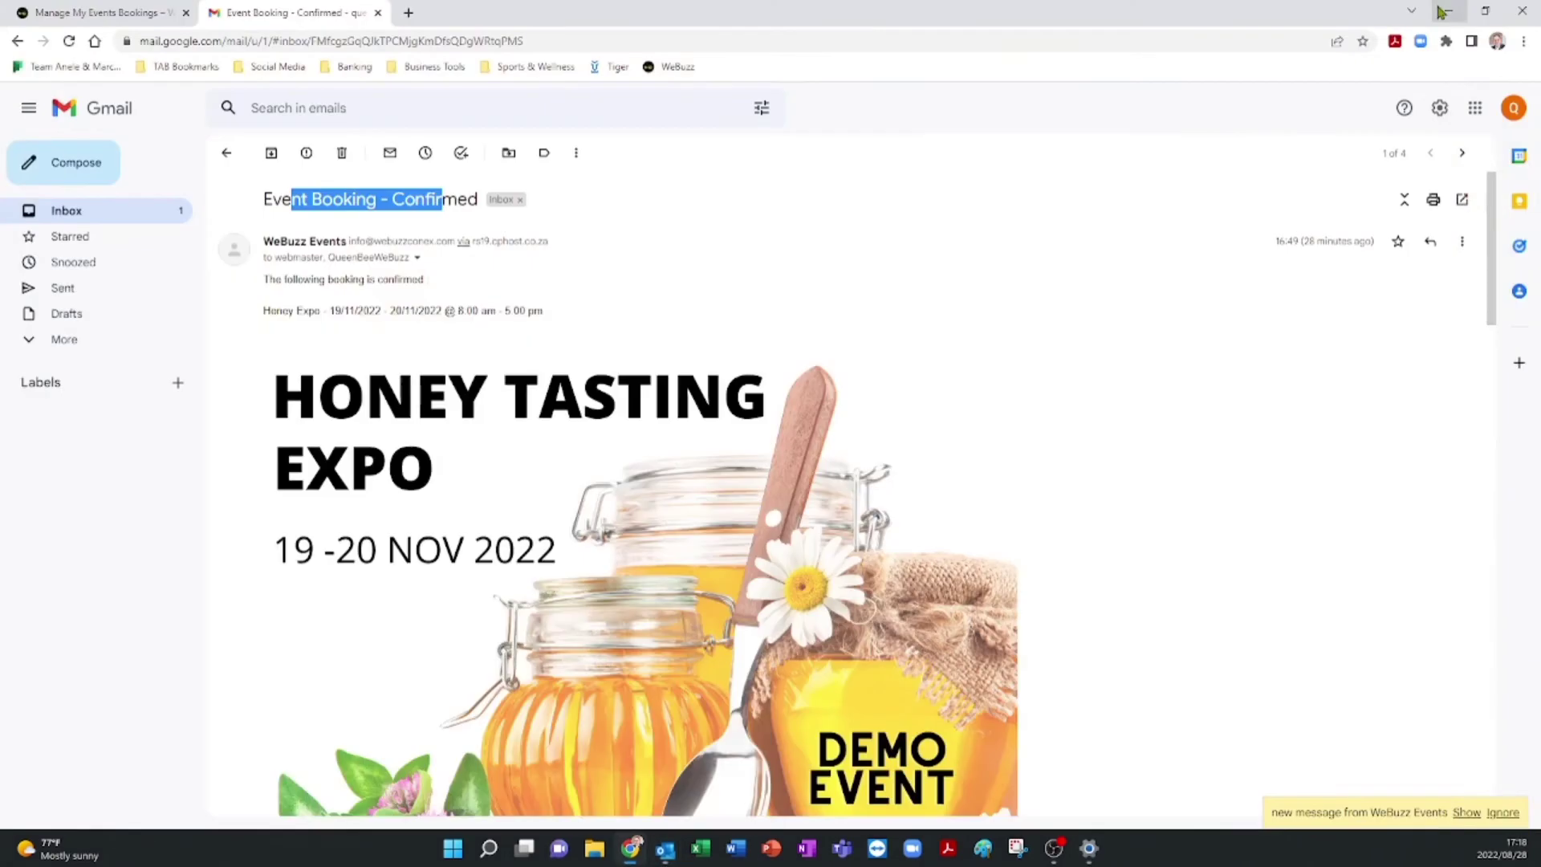
{"action": "left_click", "coordinate": [115, 14]}
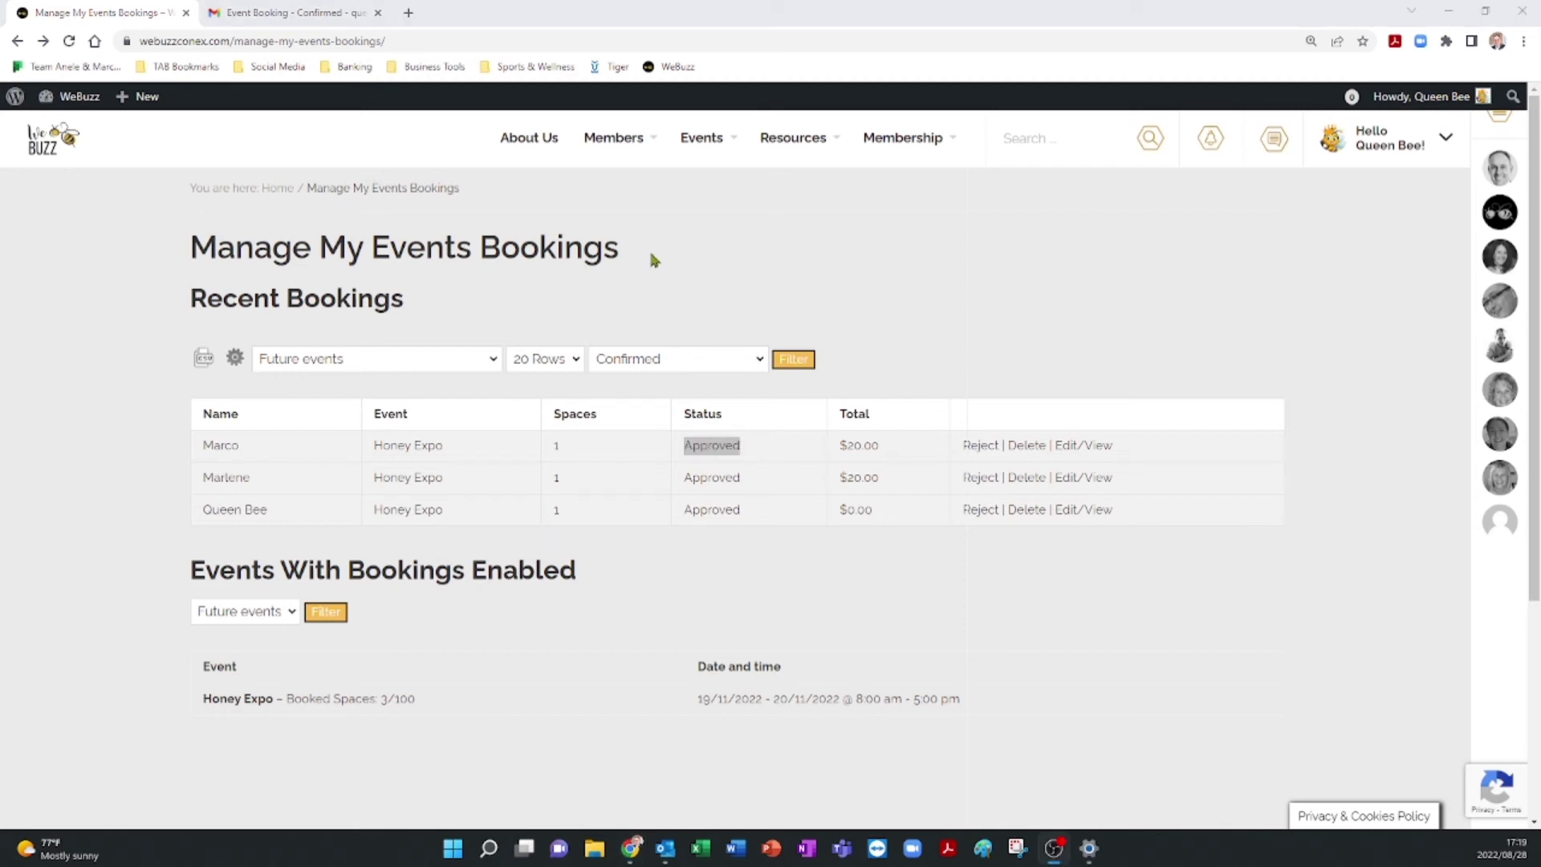
{"action": "mouse_move", "coordinate": [703, 142]}
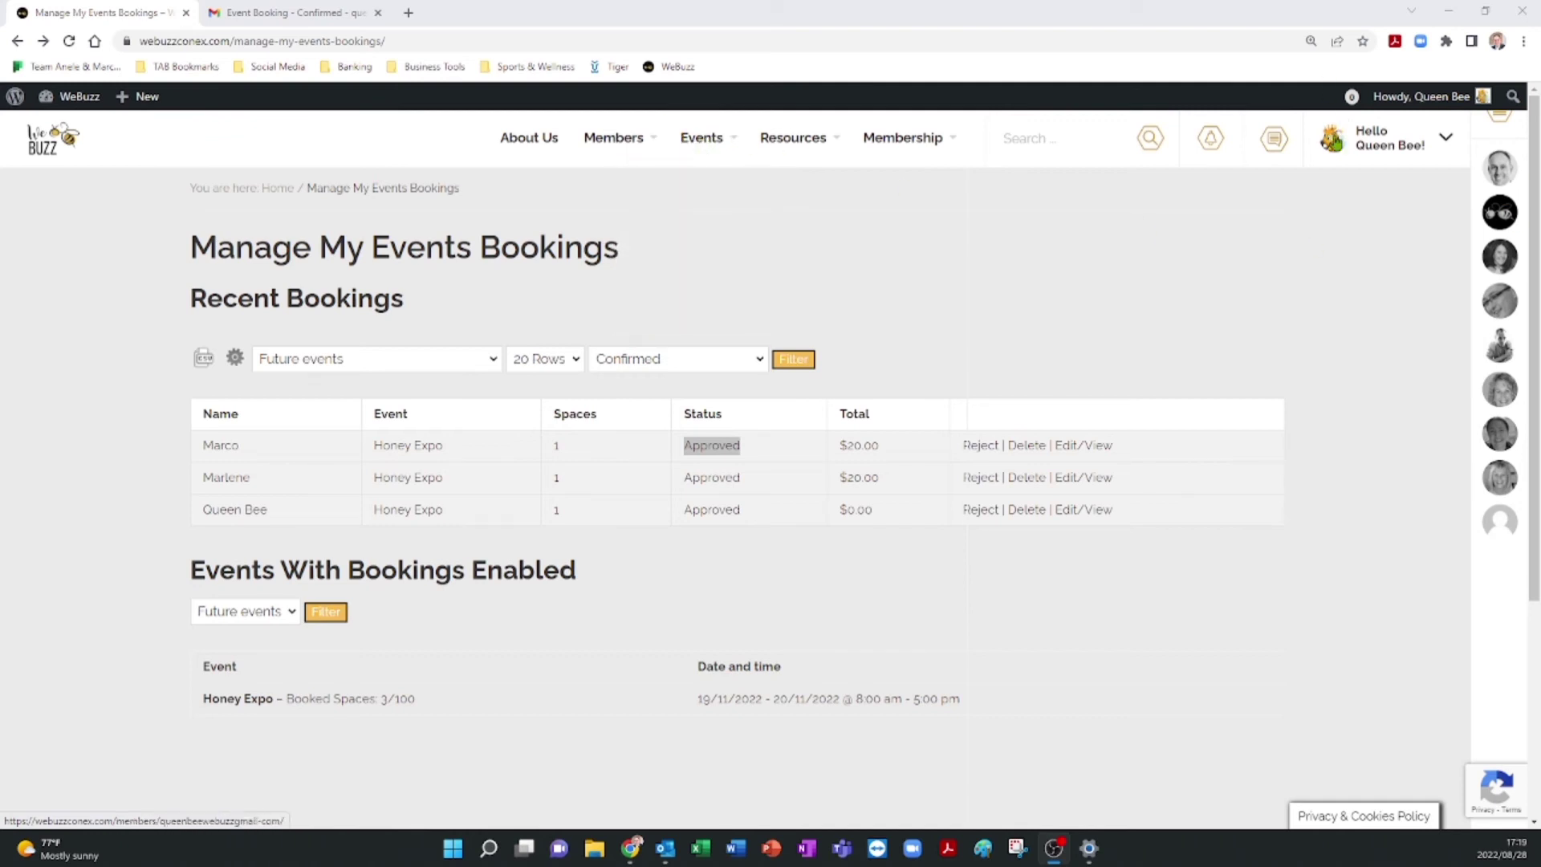
Open the organizer's own member profile page and look through its sections
{"action": "left_click", "coordinate": [1295, 166]}
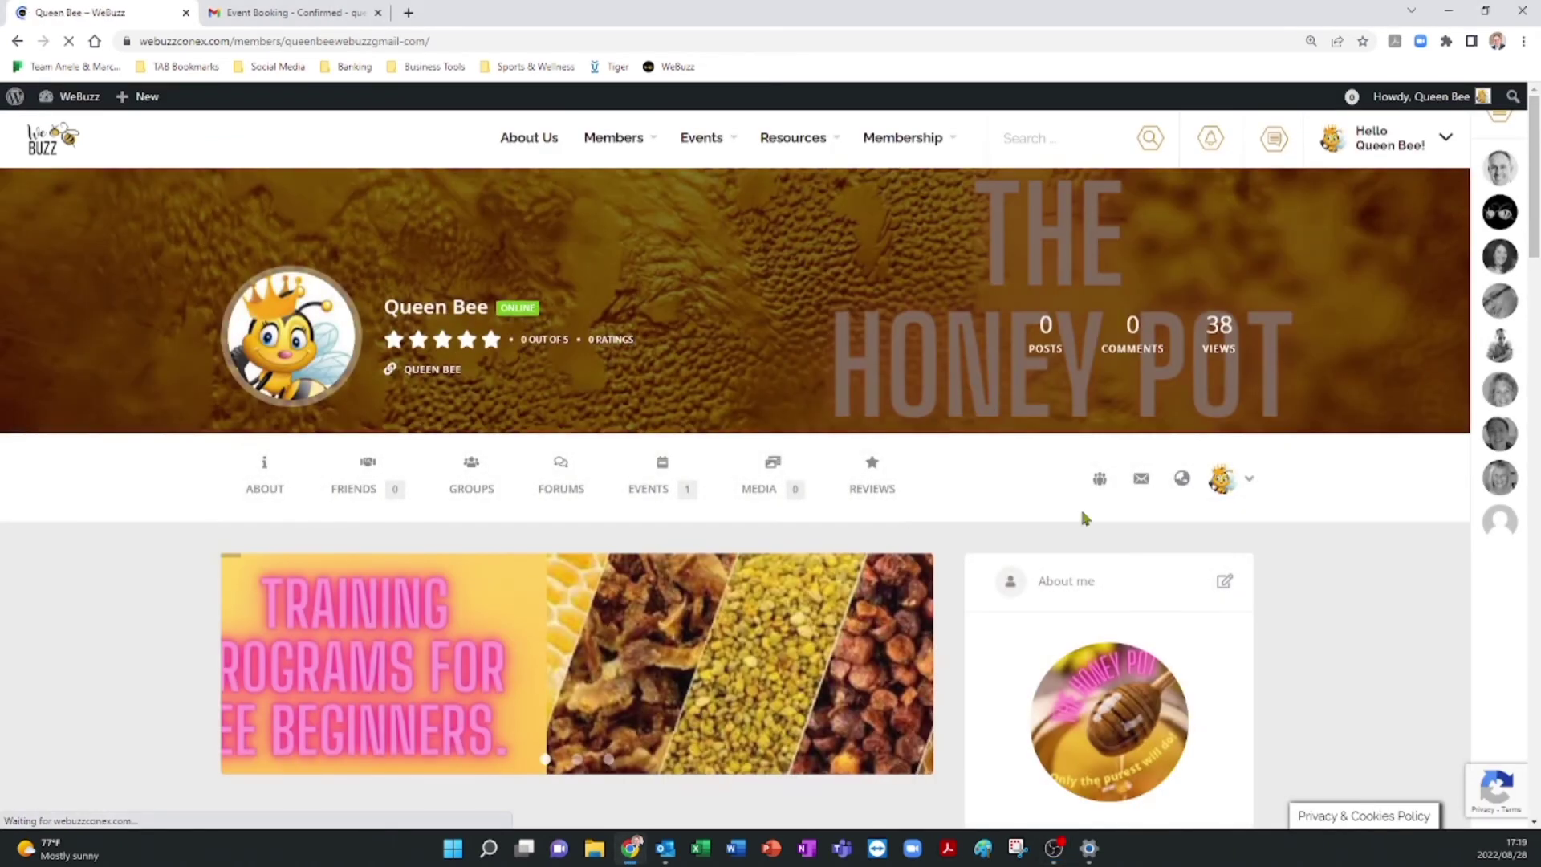
{"action": "scroll", "coordinate": [497, 368], "scroll_direction": "down", "scroll_amount": 1}
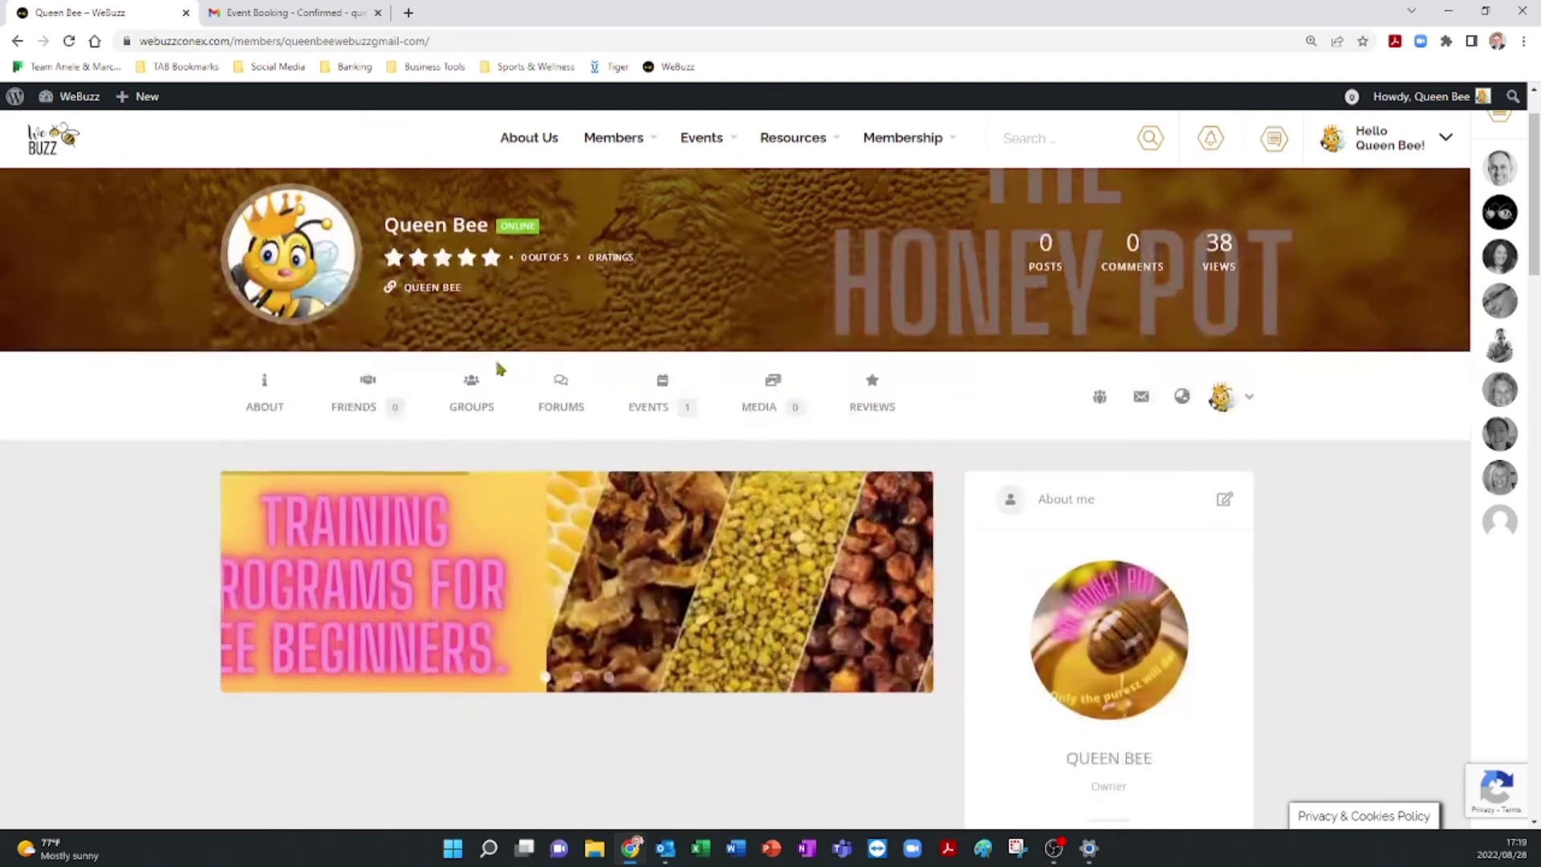
{"action": "scroll", "coordinate": [498, 369], "scroll_direction": "down", "scroll_amount": 15}
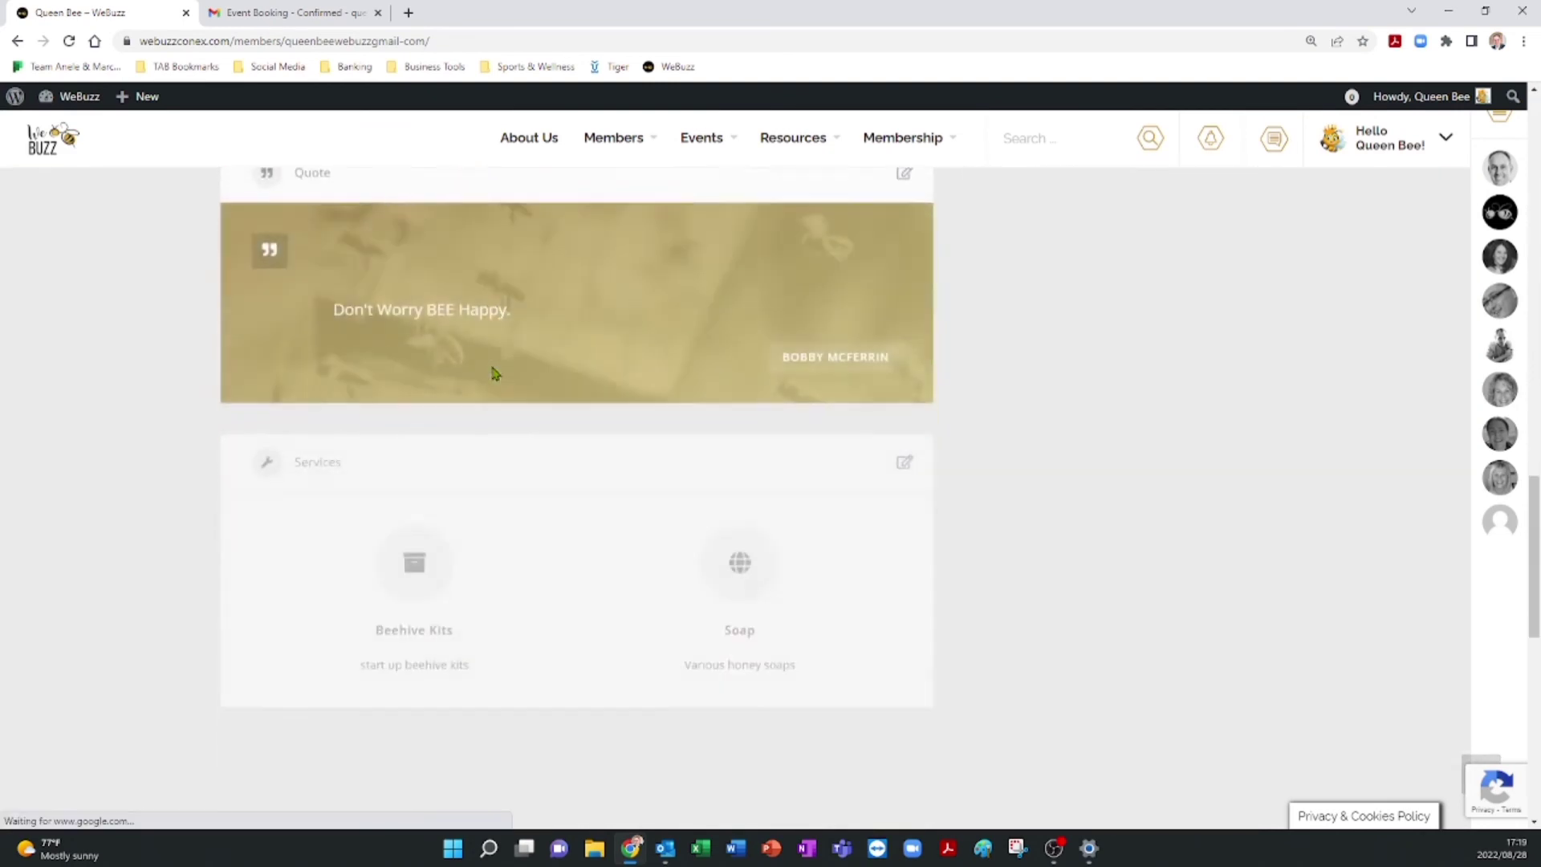
{"action": "scroll", "coordinate": [495, 373], "scroll_direction": "down", "scroll_amount": 5}
{"action": "scroll", "coordinate": [490, 361], "scroll_direction": "up", "scroll_amount": 20}
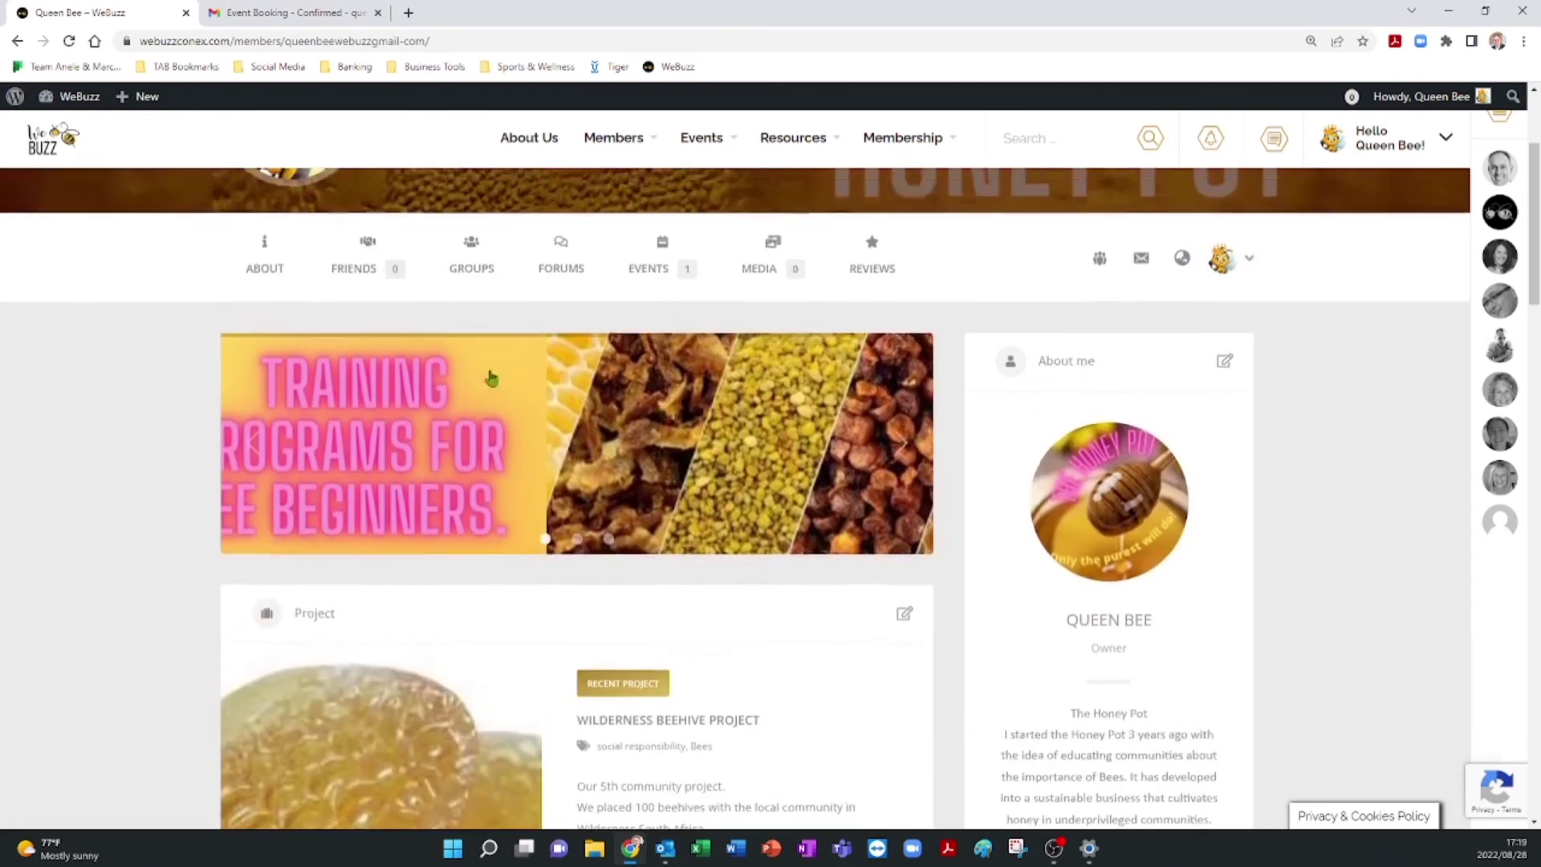
{"action": "scroll", "coordinate": [491, 378], "scroll_direction": "up", "scroll_amount": 3}
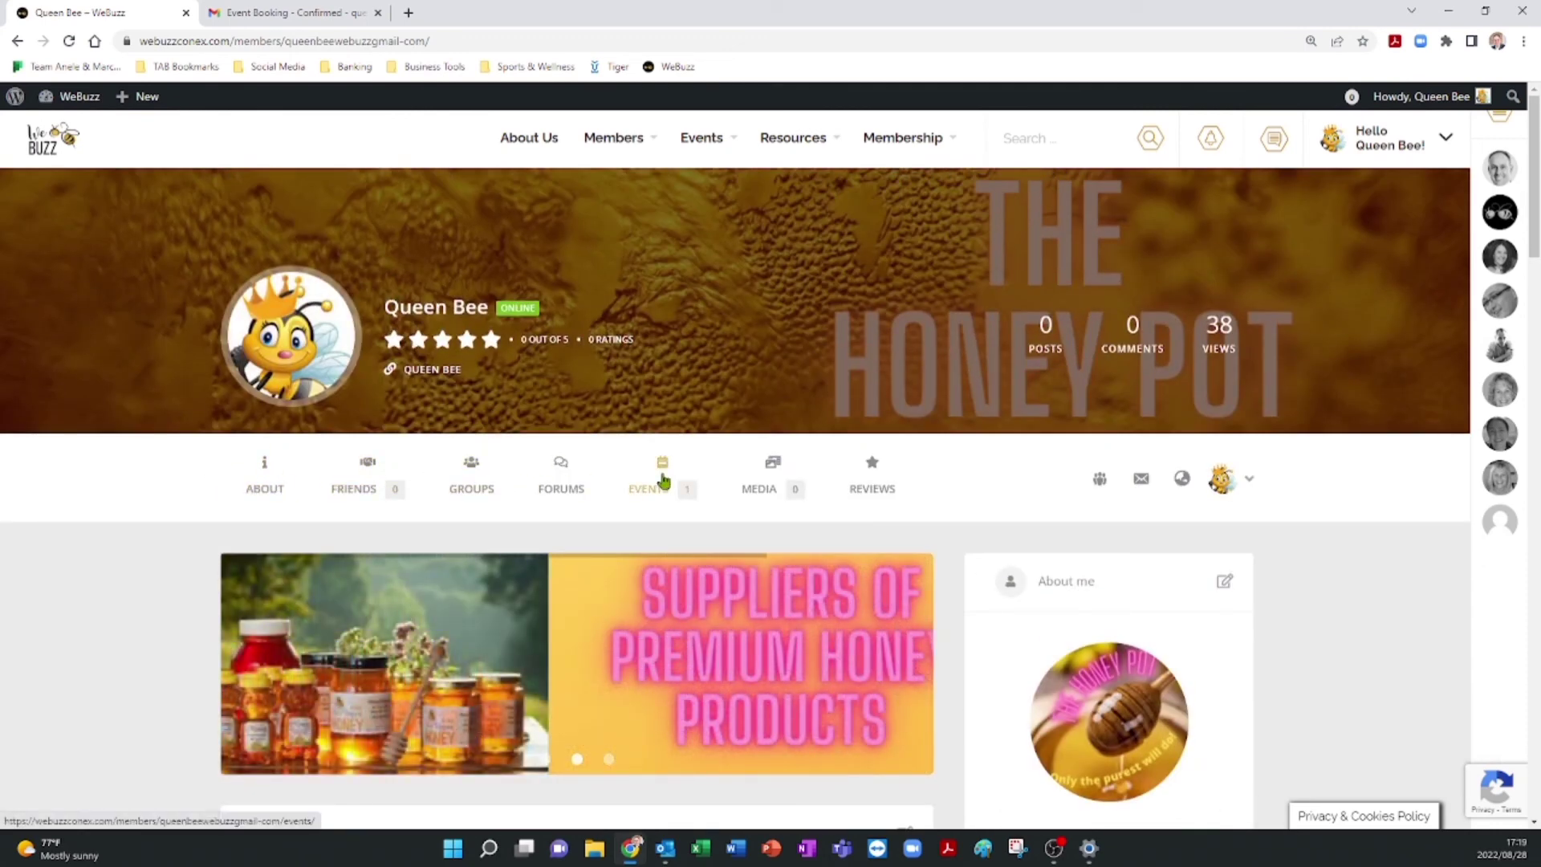
Open the profile's Events section and review the My Events and Events I'm Attending lists
{"action": "left_click", "coordinate": [663, 480]}
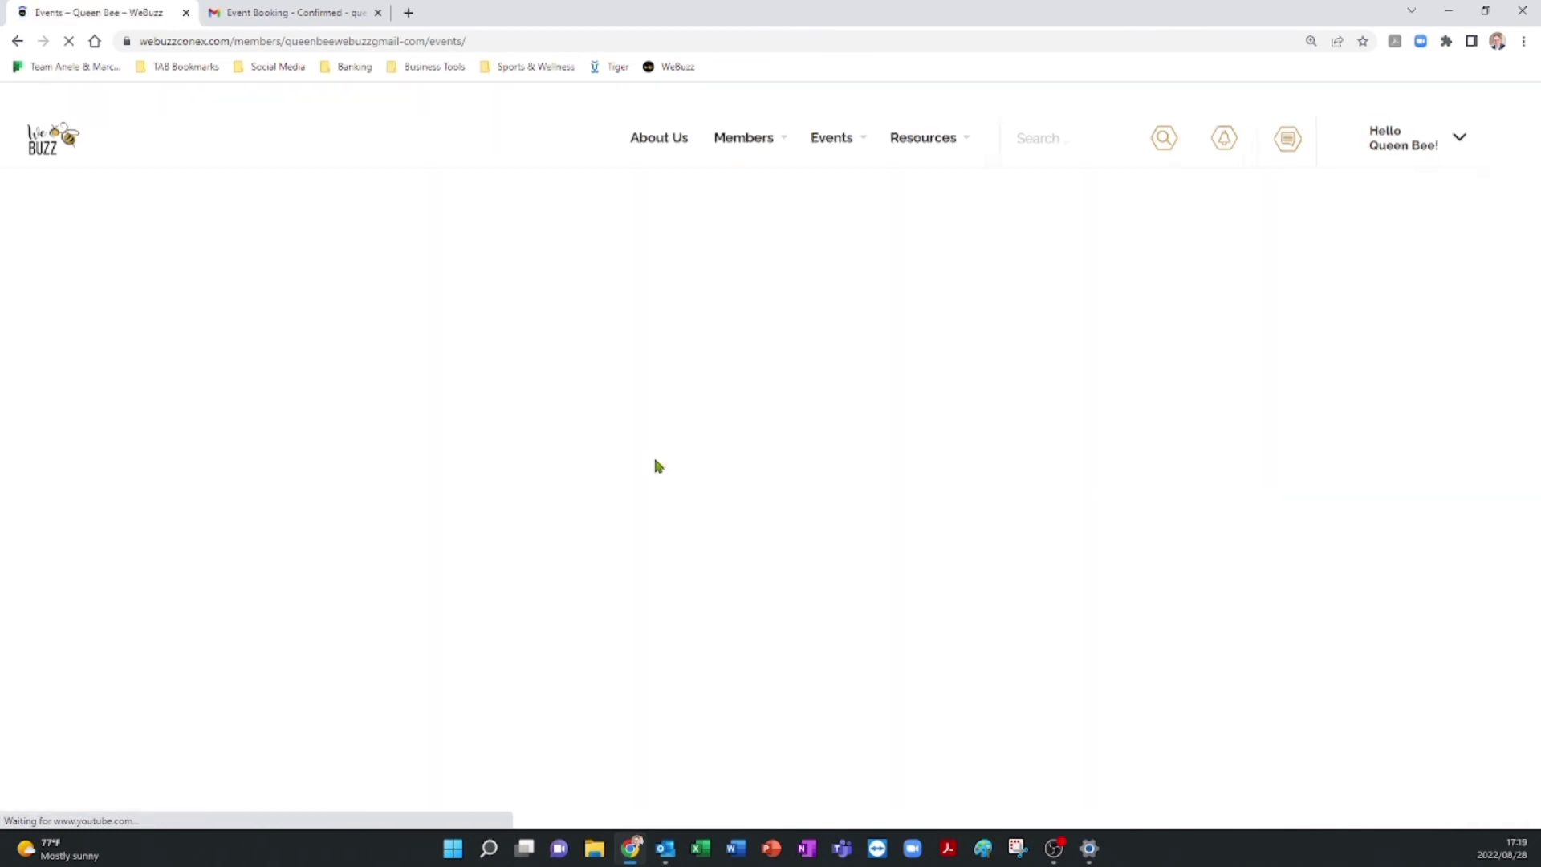
{"action": "scroll", "coordinate": [532, 399], "scroll_direction": "down", "scroll_amount": 1}
{"action": "scroll", "coordinate": [314, 699], "scroll_direction": "down", "scroll_amount": 3}
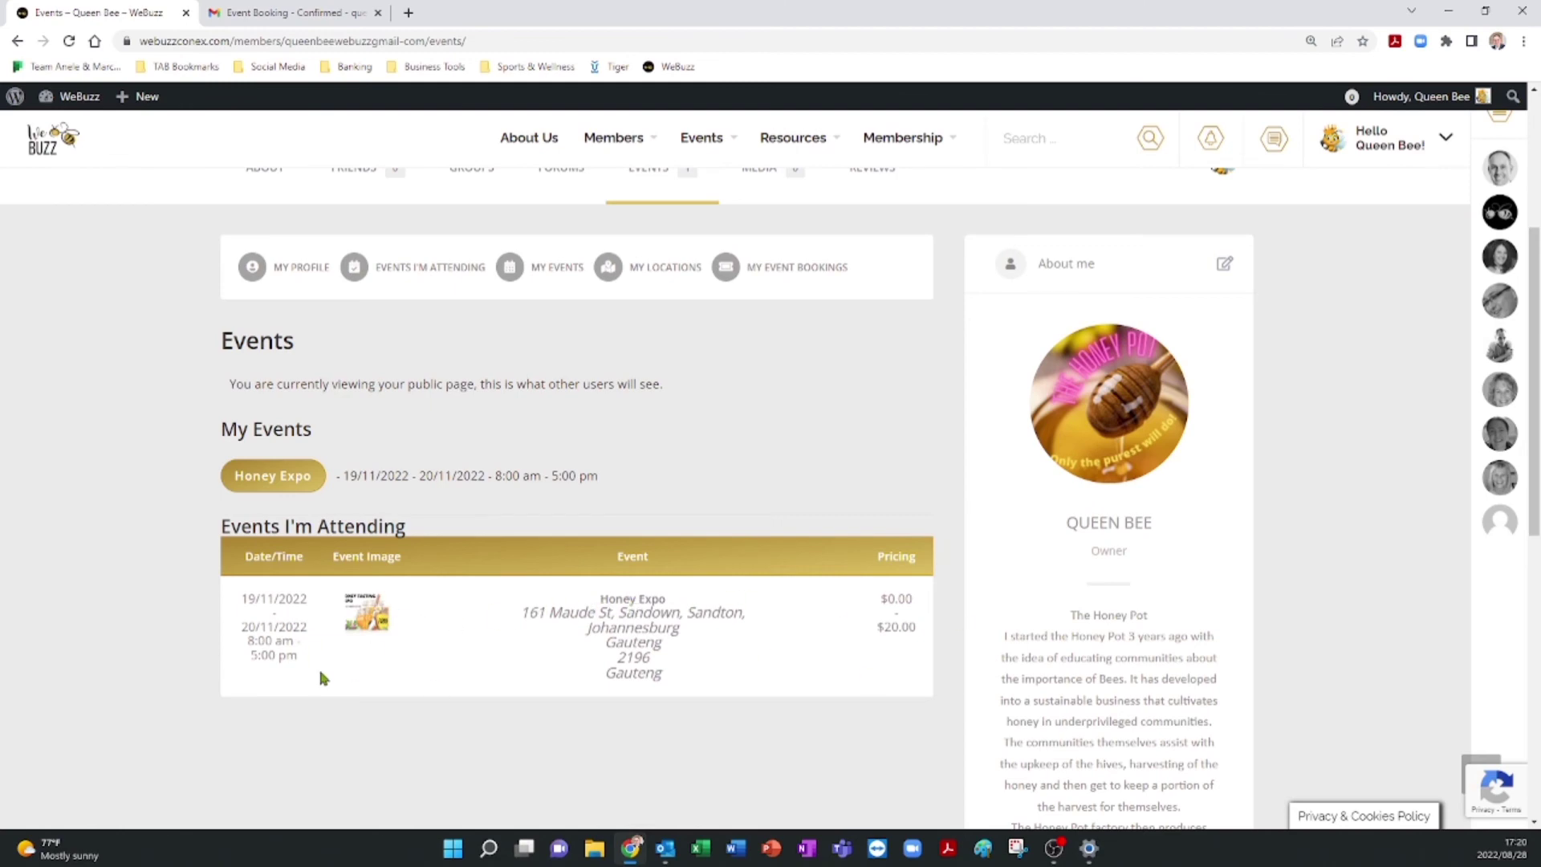
{"action": "scroll", "coordinate": [542, 550], "scroll_direction": "up", "scroll_amount": 3}
{"action": "scroll", "coordinate": [441, 508], "scroll_direction": "down", "scroll_amount": 2}
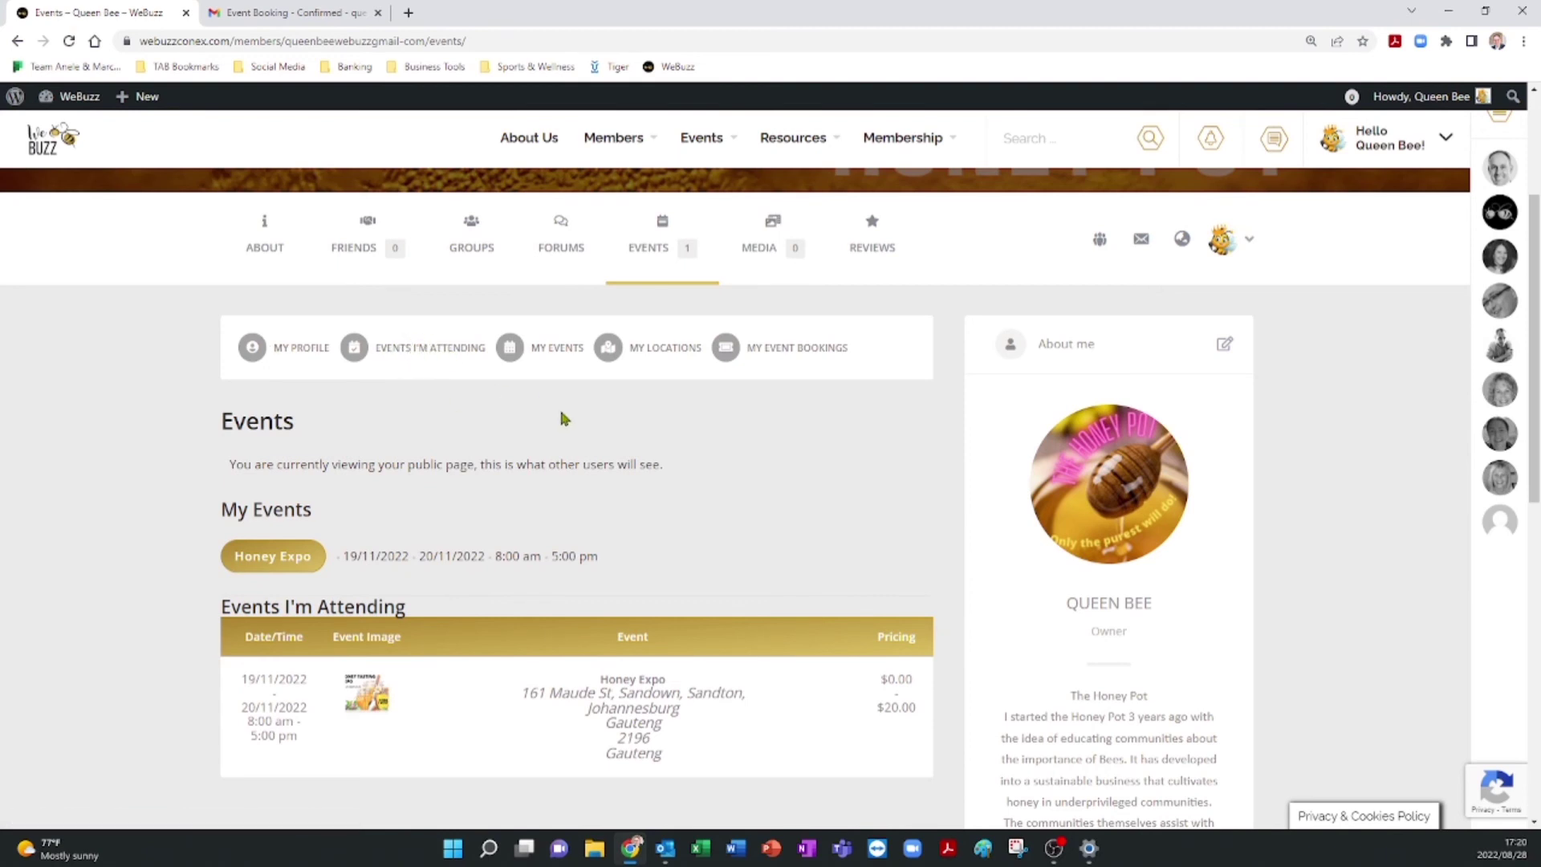
Open the My Events page within the profile and review the Honey Expo entry
{"action": "left_click", "coordinate": [551, 356]}
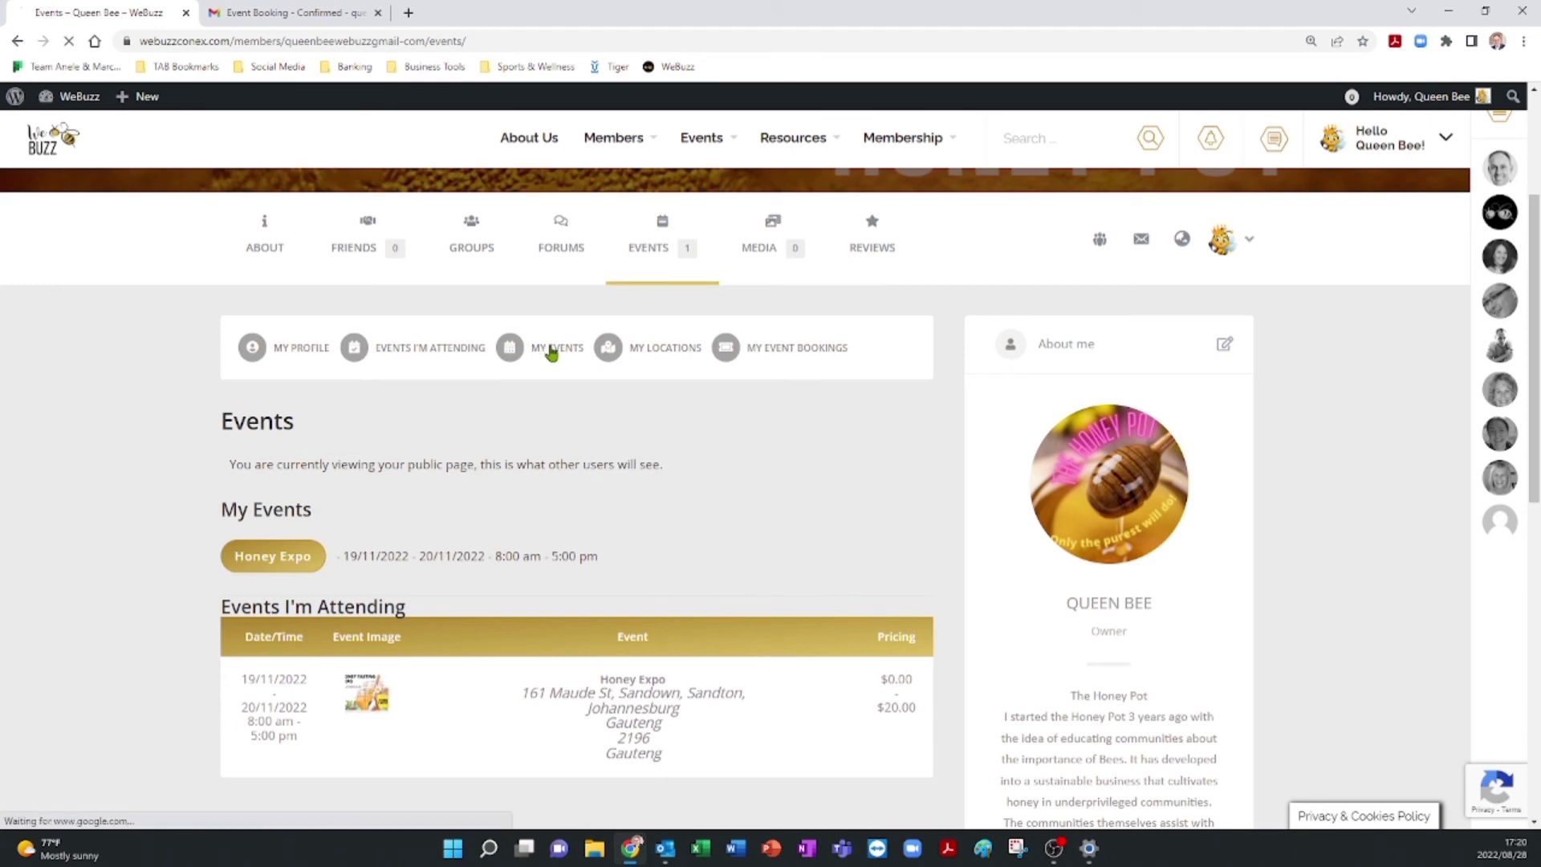
{"action": "scroll", "coordinate": [406, 562], "scroll_direction": "down", "scroll_amount": 3}
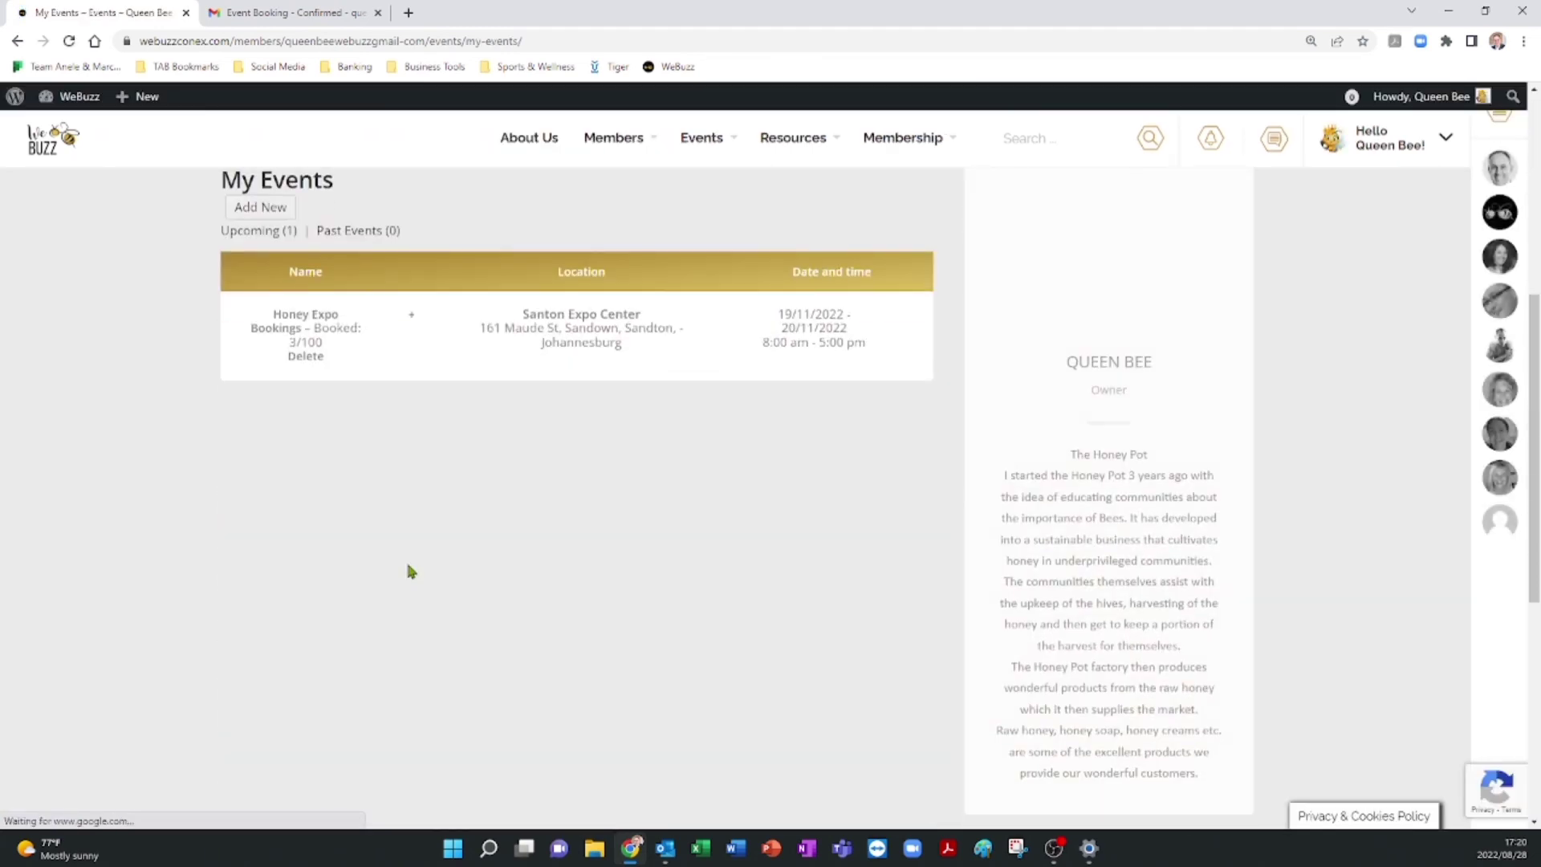
{"action": "scroll", "coordinate": [426, 414], "scroll_direction": "up", "scroll_amount": 2}
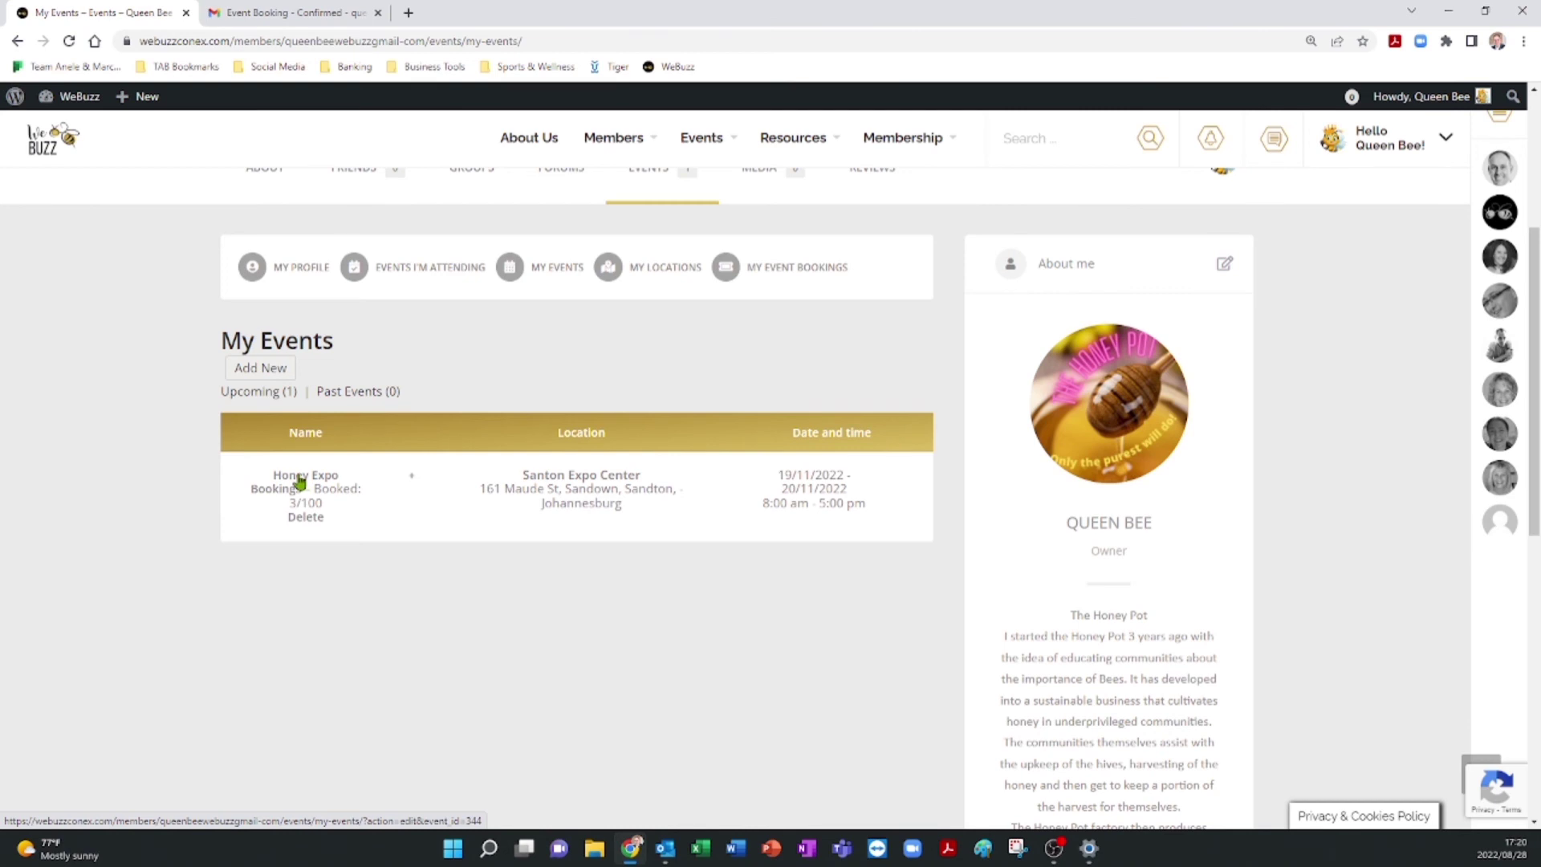
{"action": "scroll", "coordinate": [299, 482], "scroll_direction": "up", "scroll_amount": 3}
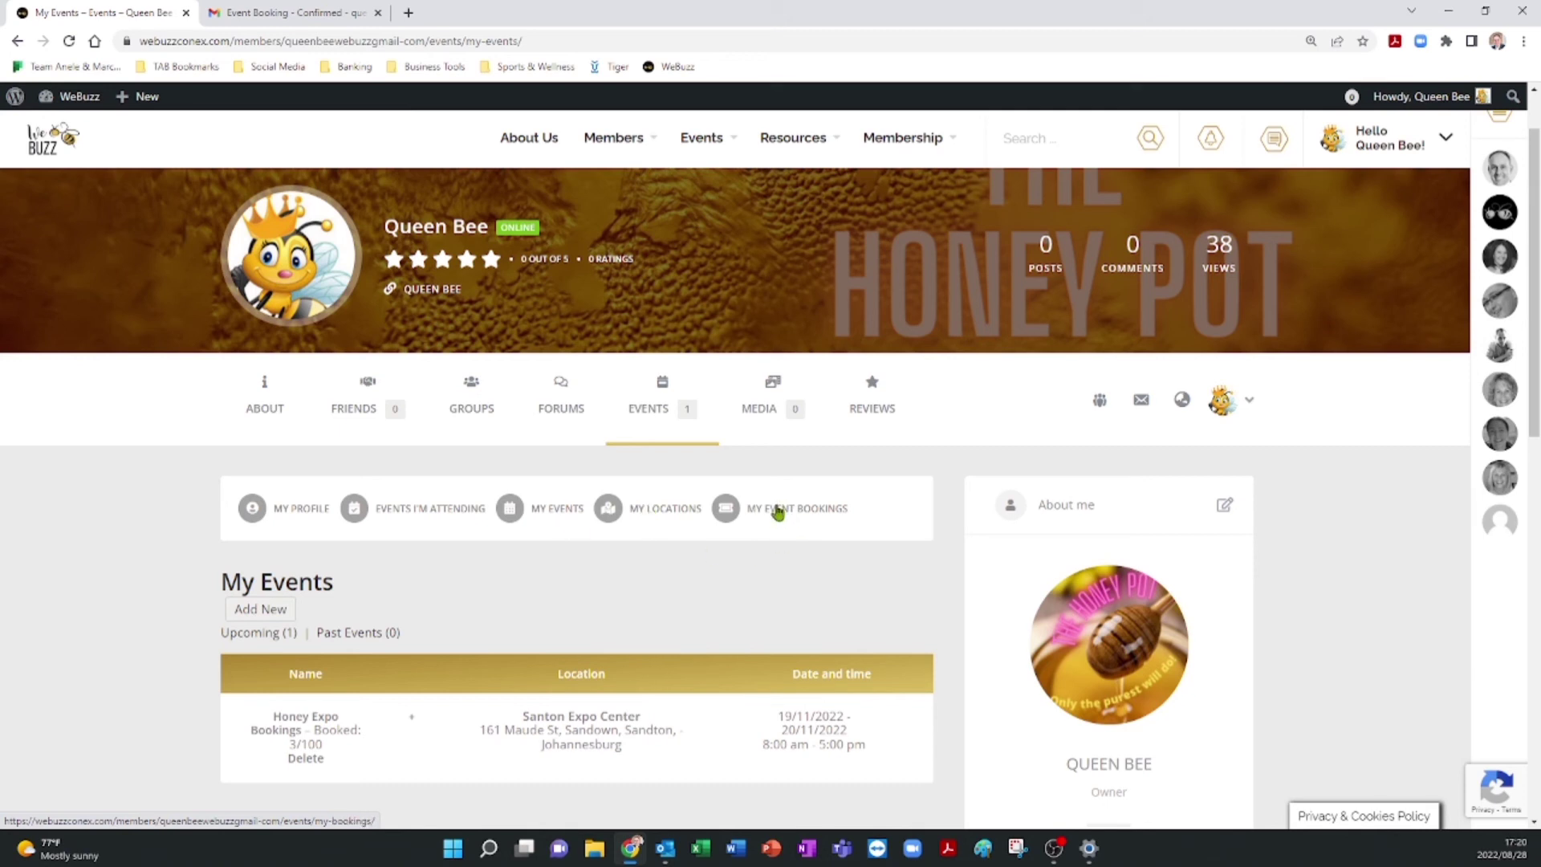
Open My Event Bookings within the profile and review the Recent Bookings and Events With Bookings Enabled tables
{"action": "left_click", "coordinate": [777, 511]}
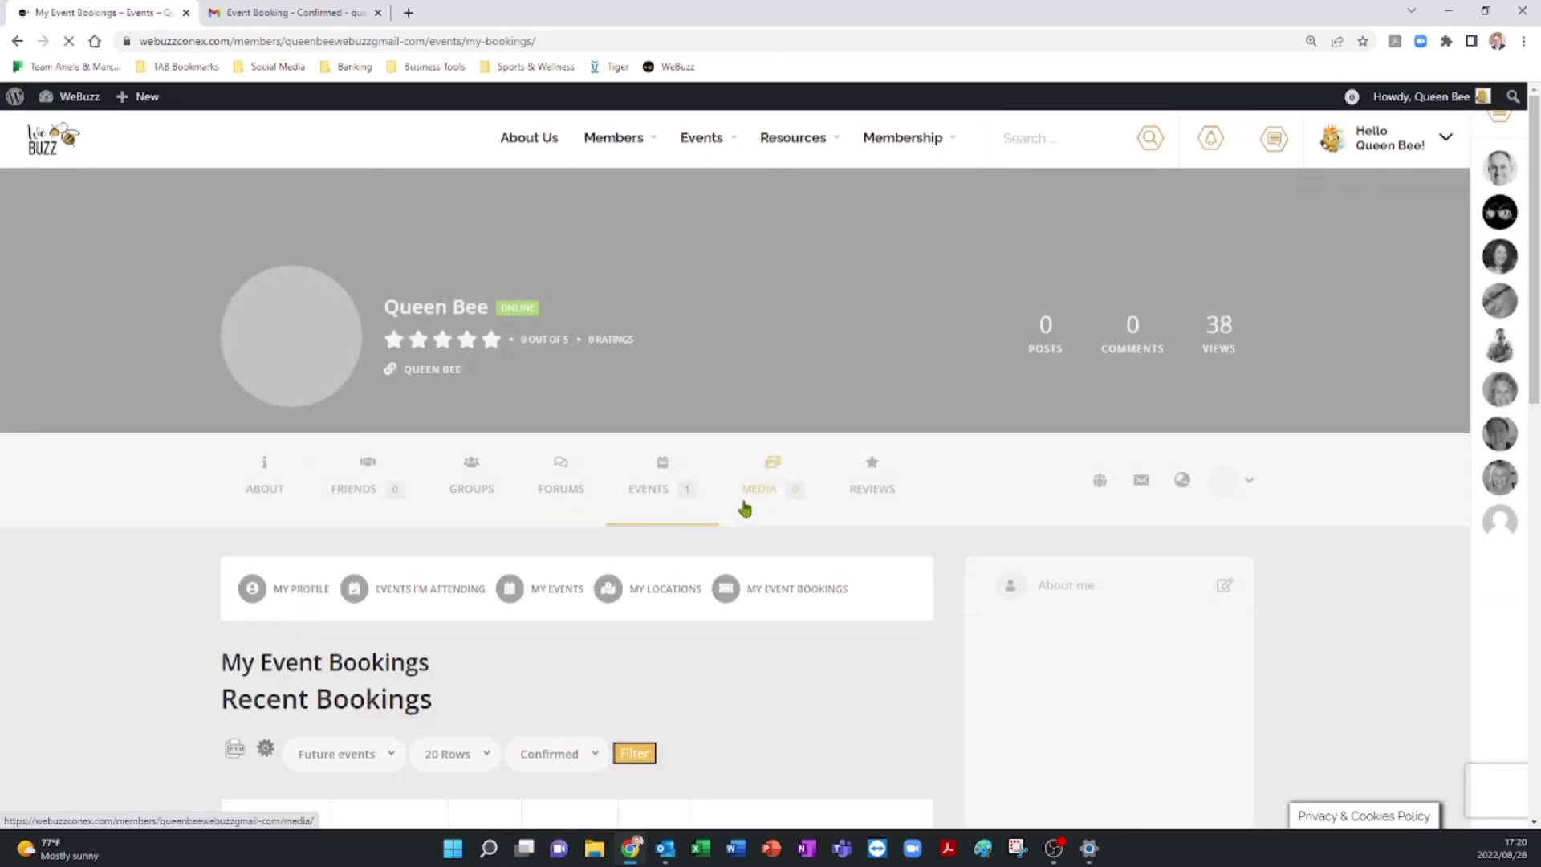
{"action": "scroll", "coordinate": [518, 460], "scroll_direction": "down", "scroll_amount": 3}
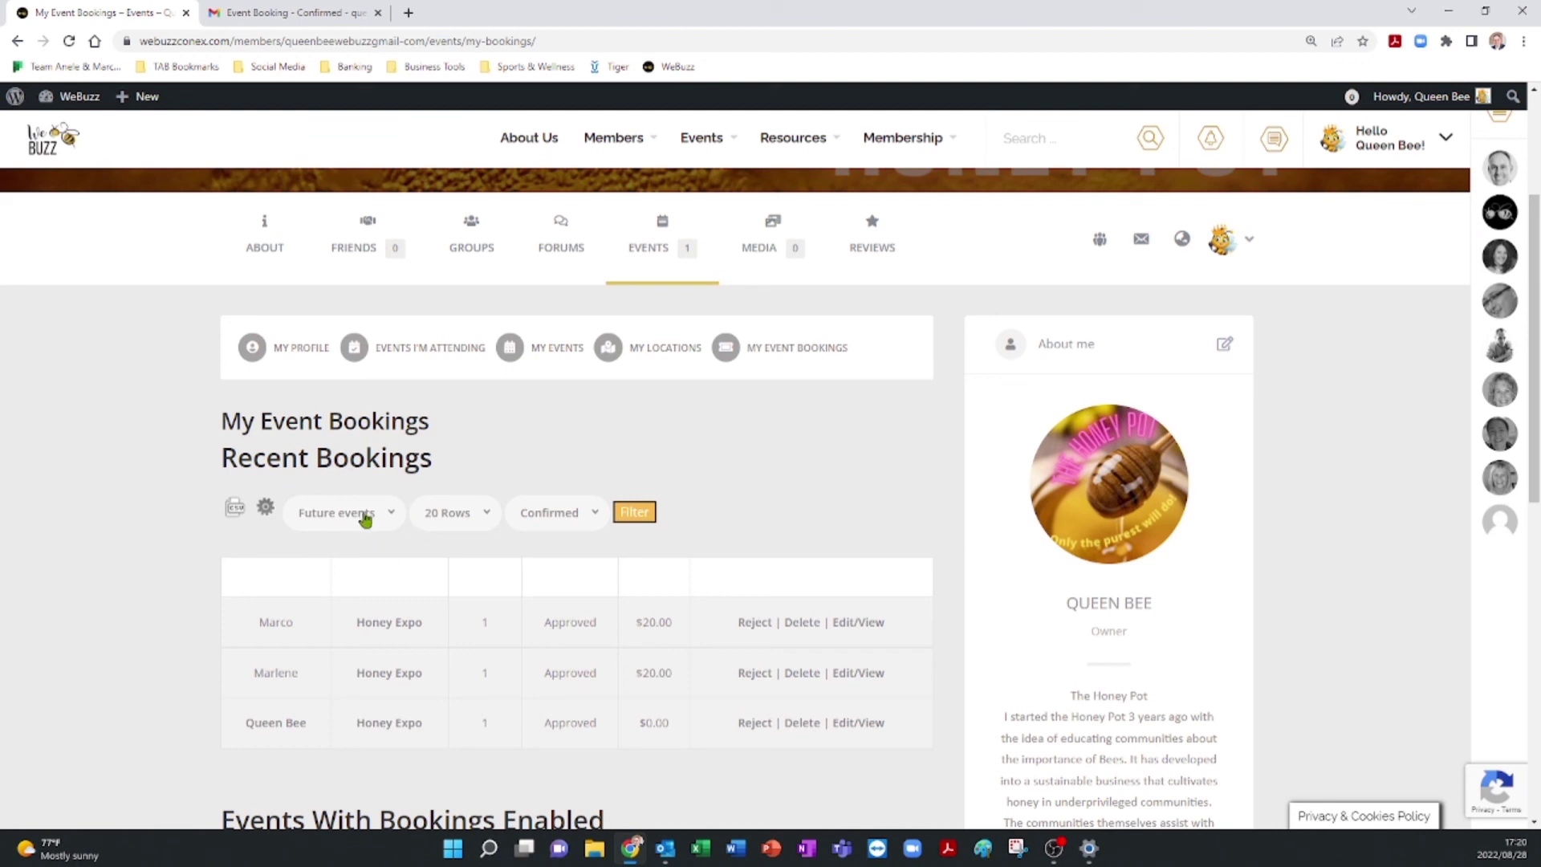
{"action": "scroll", "coordinate": [424, 601], "scroll_direction": "down", "scroll_amount": 2}
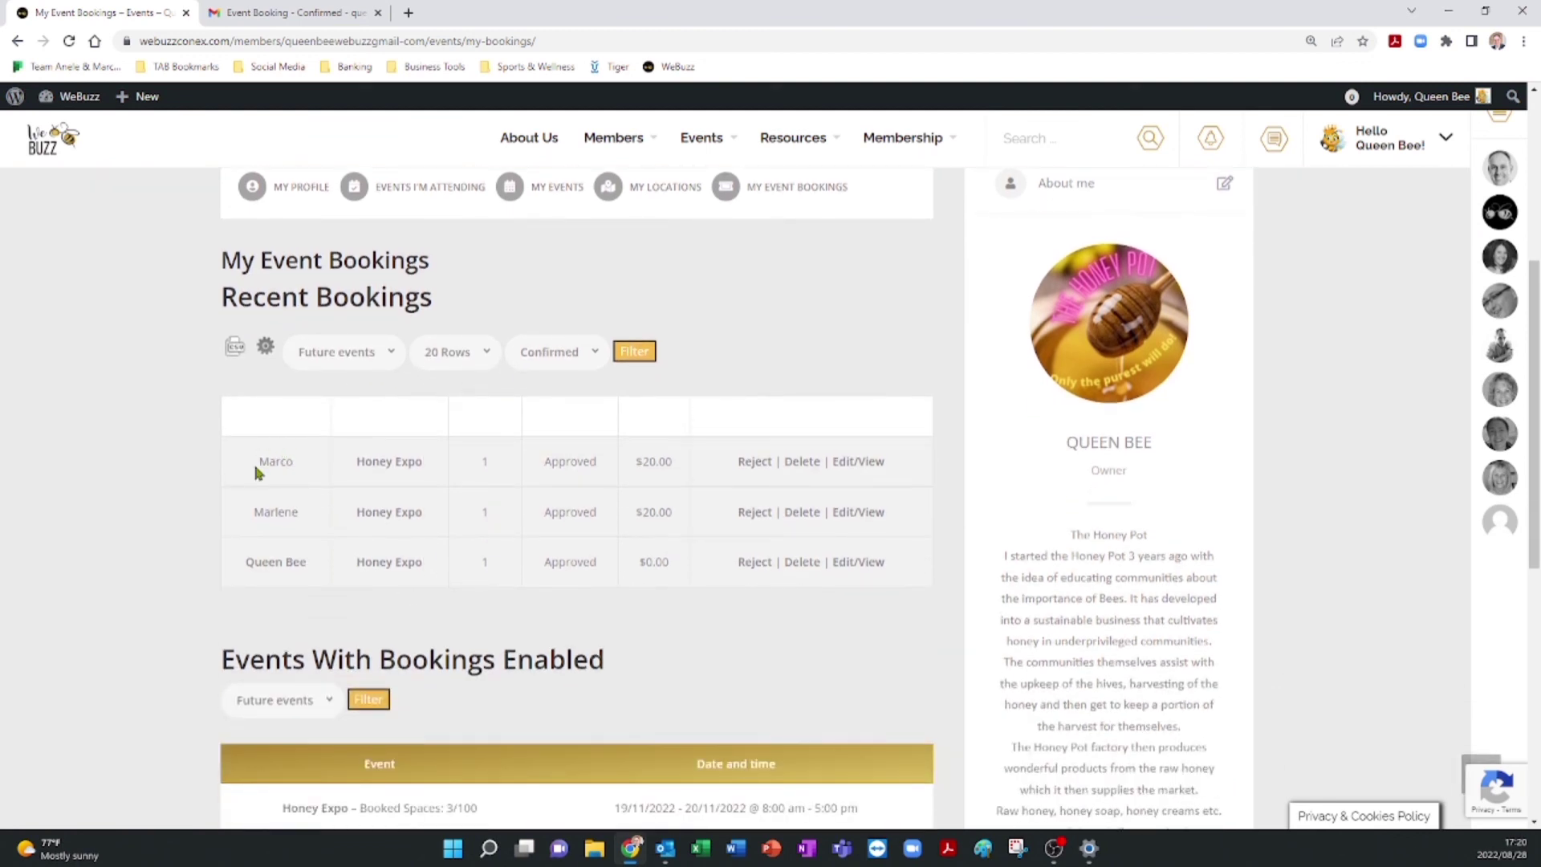
{"action": "left_click_drag", "start_coordinate": [262, 462], "coordinate": [901, 566]}
{"action": "left_click", "coordinate": [158, 434]}
{"action": "scroll", "coordinate": [238, 383], "scroll_direction": "down", "scroll_amount": 1}
{"action": "scroll", "coordinate": [562, 493], "scroll_direction": "up", "scroll_amount": 1}
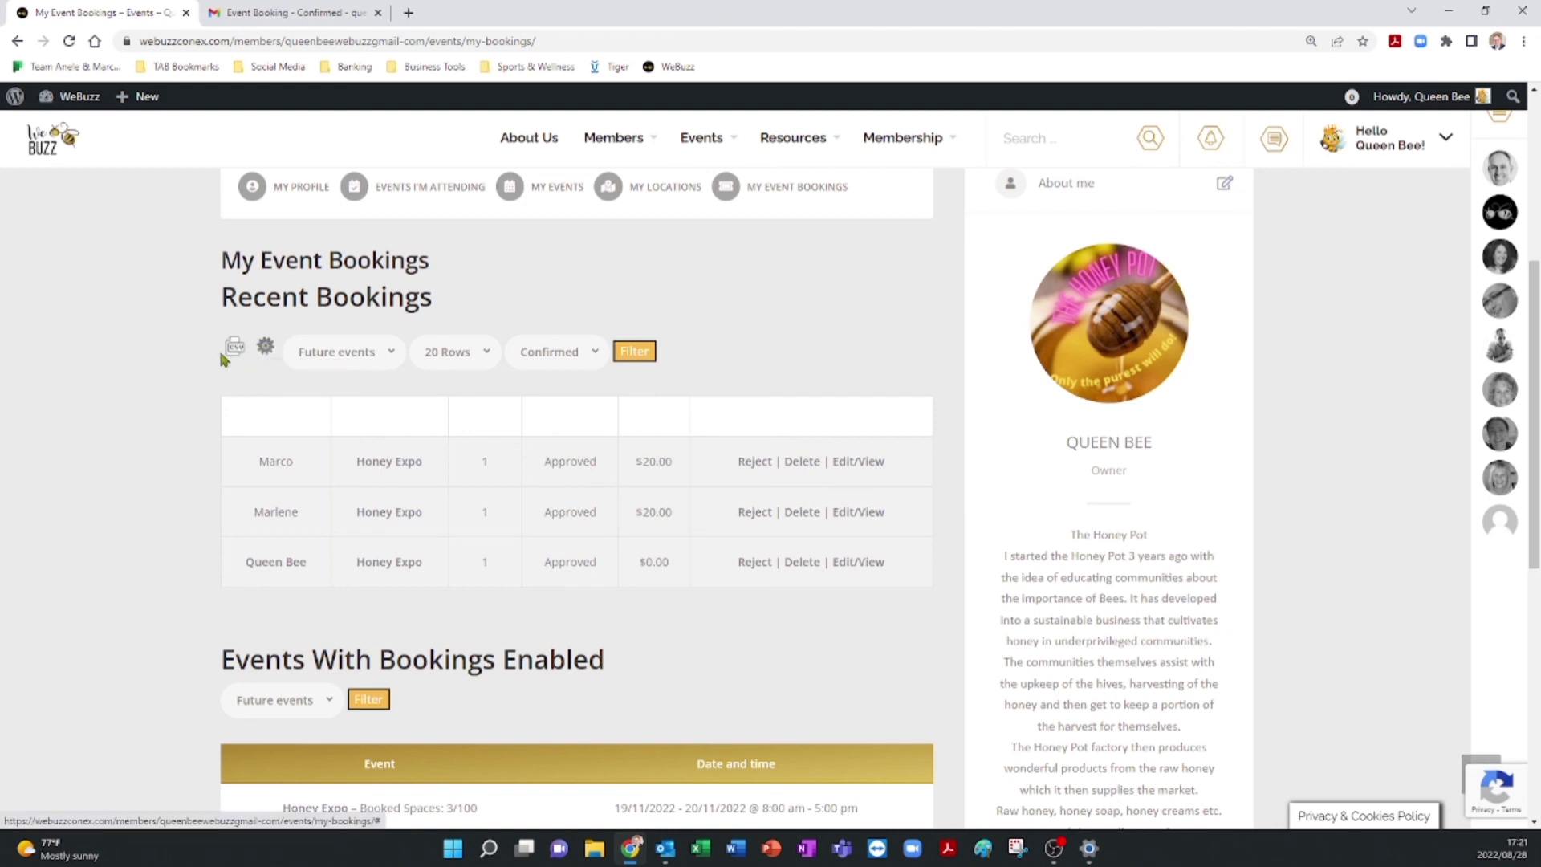
{"action": "scroll", "coordinate": [238, 380], "scroll_direction": "down", "scroll_amount": 1}
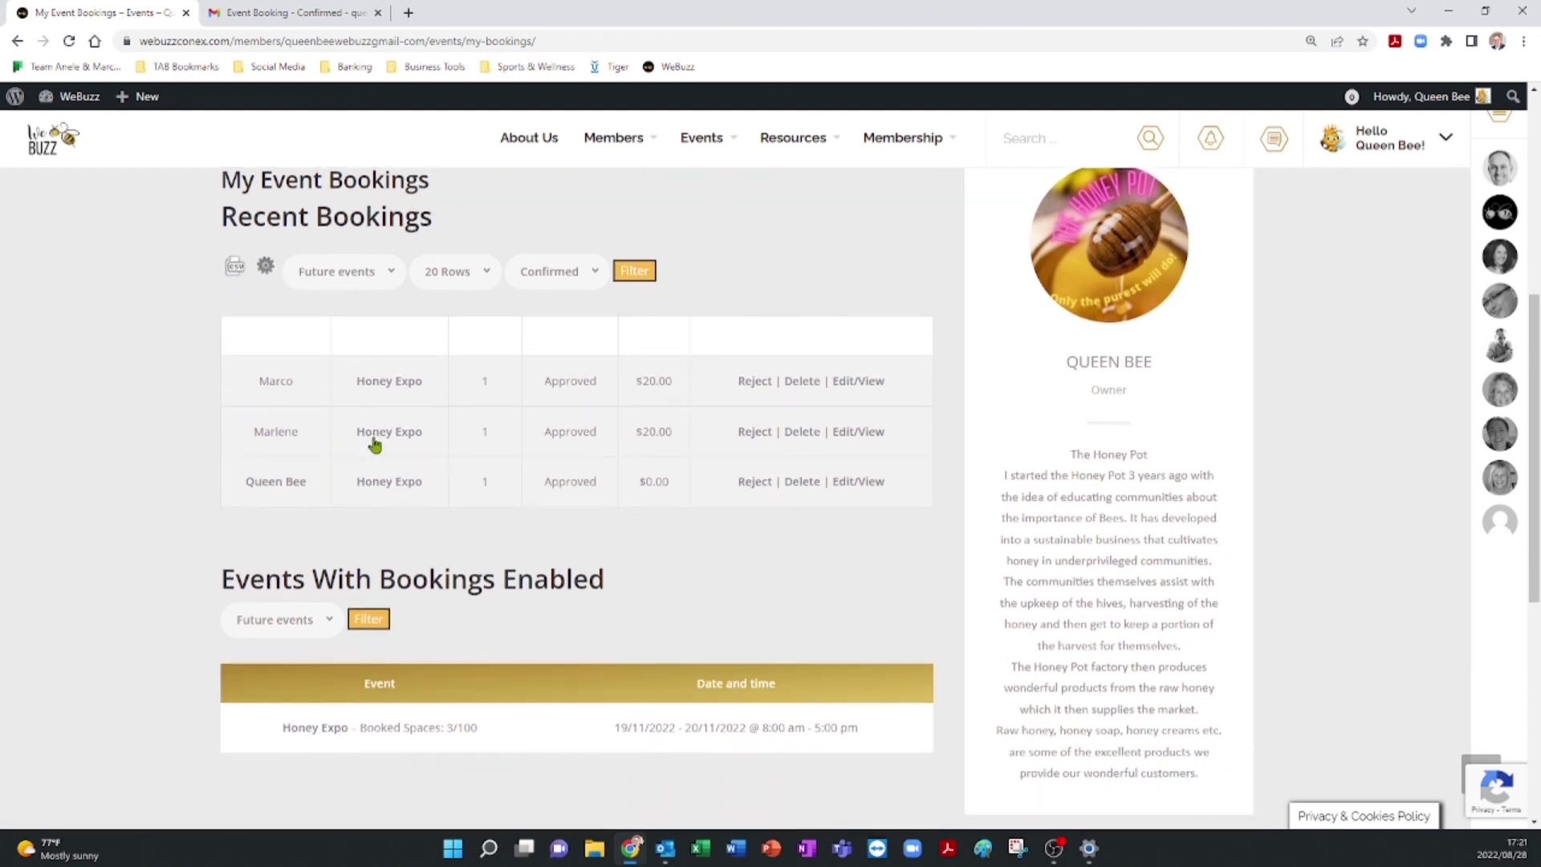
{"action": "scroll", "coordinate": [371, 506], "scroll_direction": "down", "scroll_amount": 2}
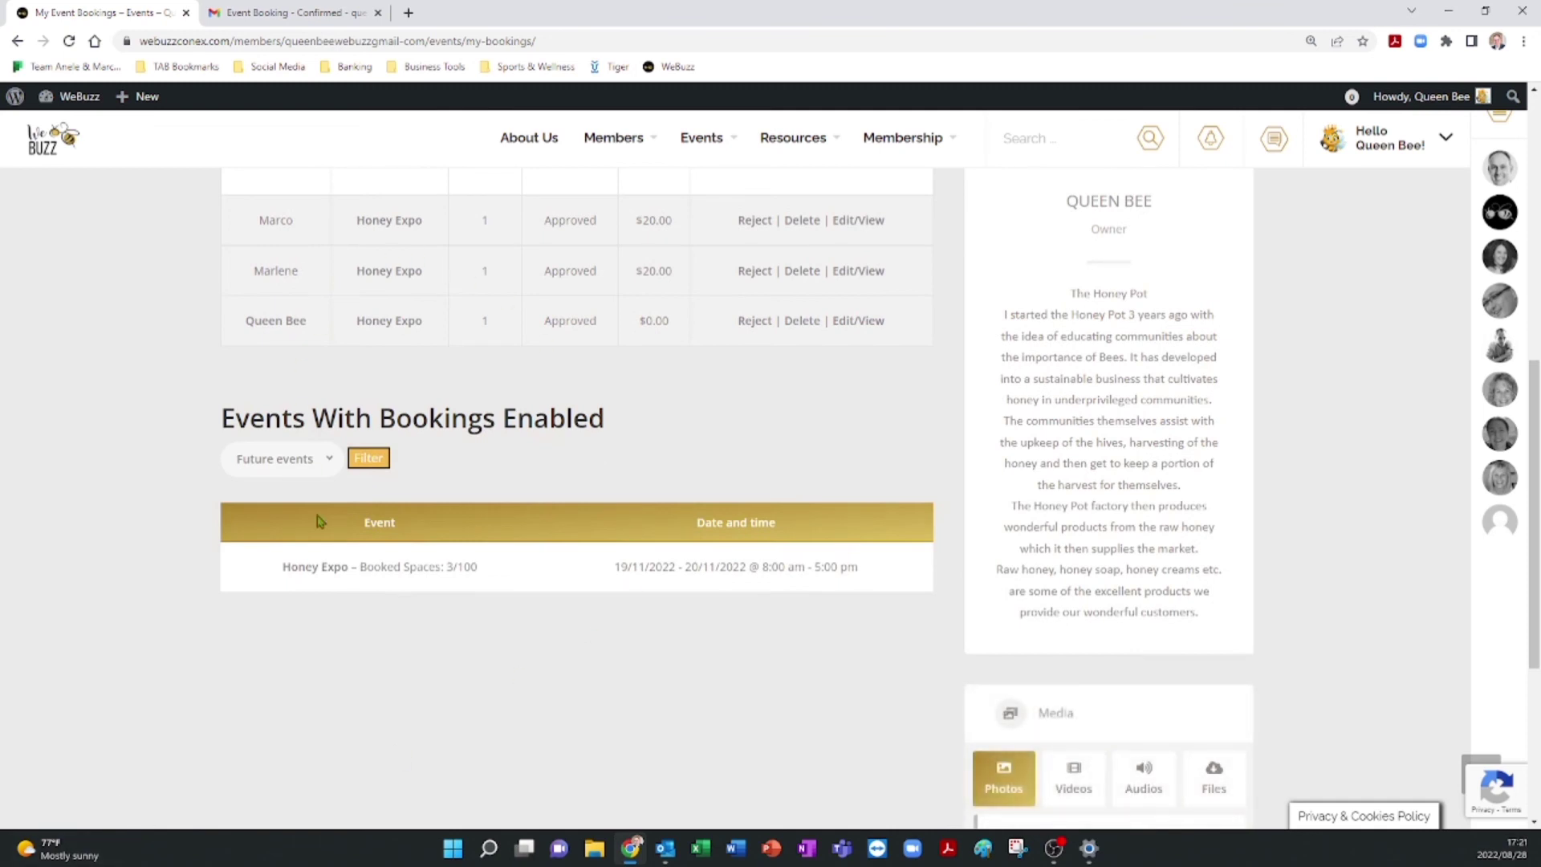
{"action": "scroll", "coordinate": [591, 453], "scroll_direction": "up", "scroll_amount": 2}
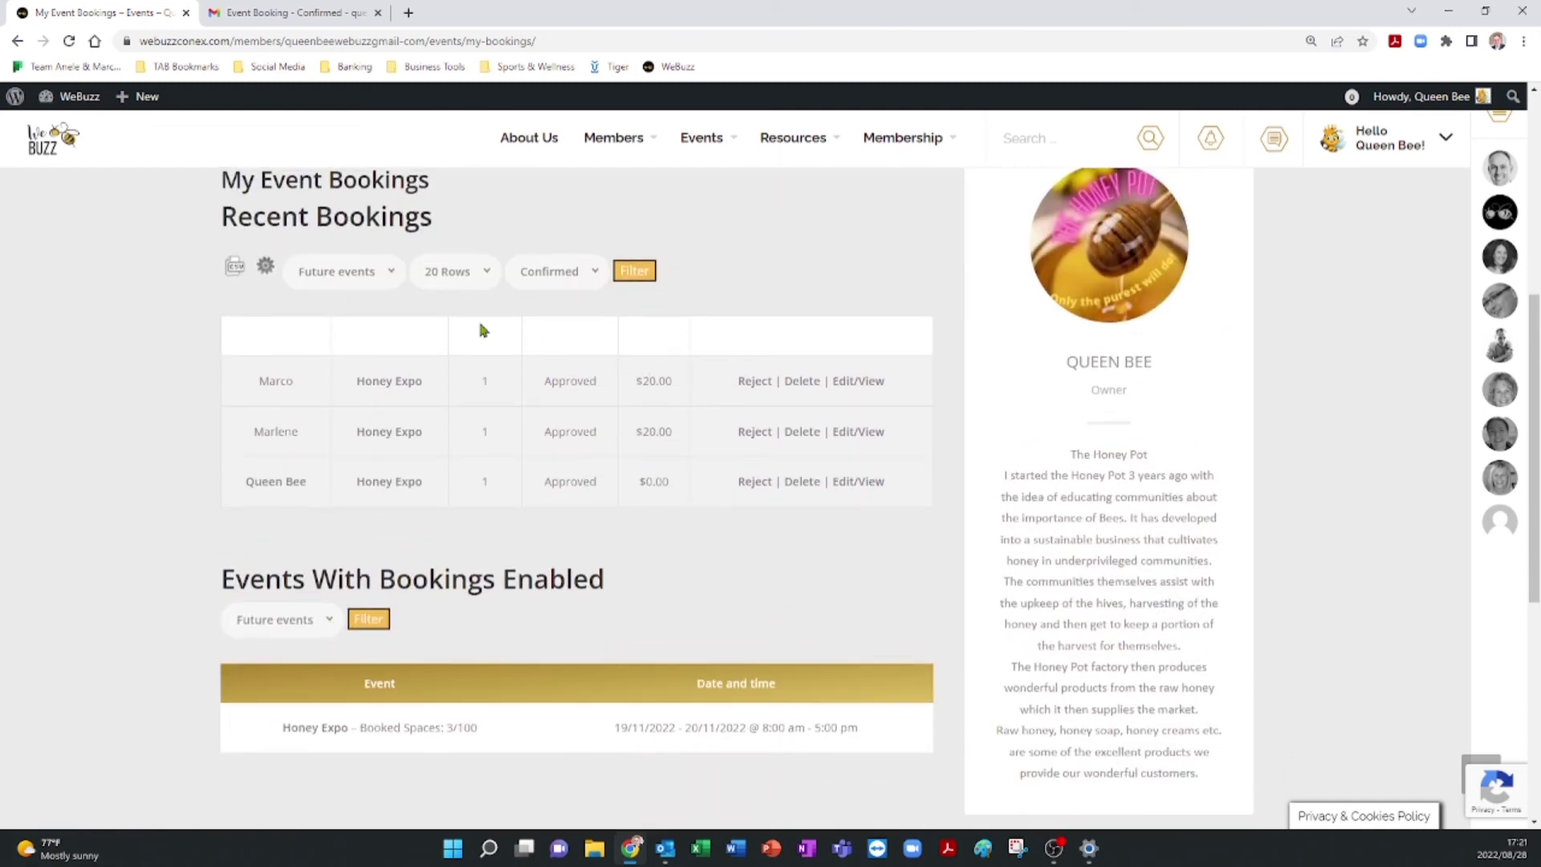
Set the event scope filter of Recent Bookings to All events and look over the bookings tables
{"action": "left_click", "coordinate": [395, 273]}
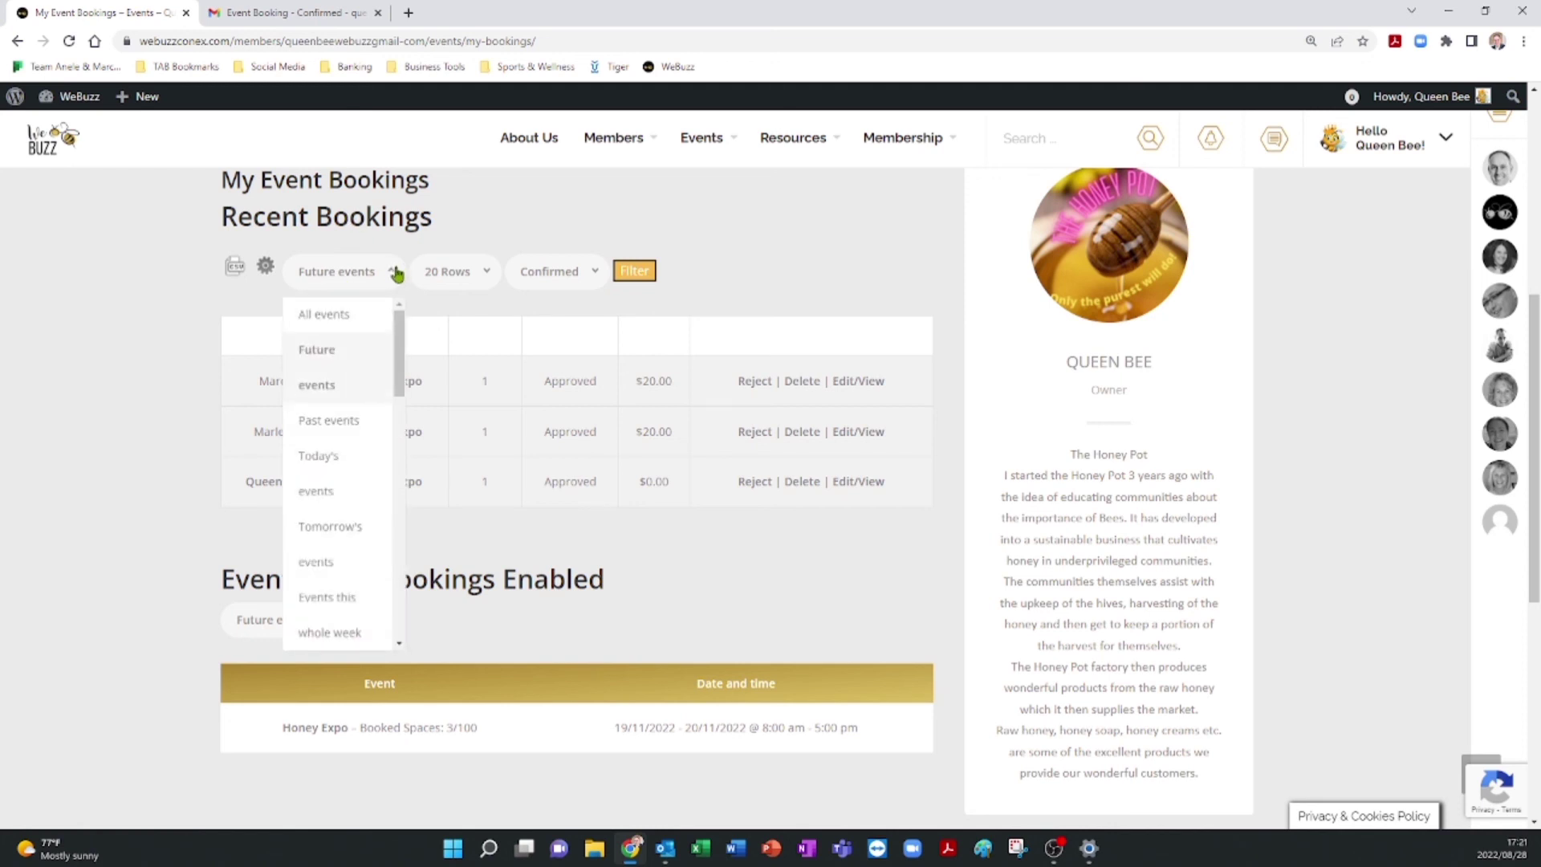
{"action": "left_click", "coordinate": [340, 318]}
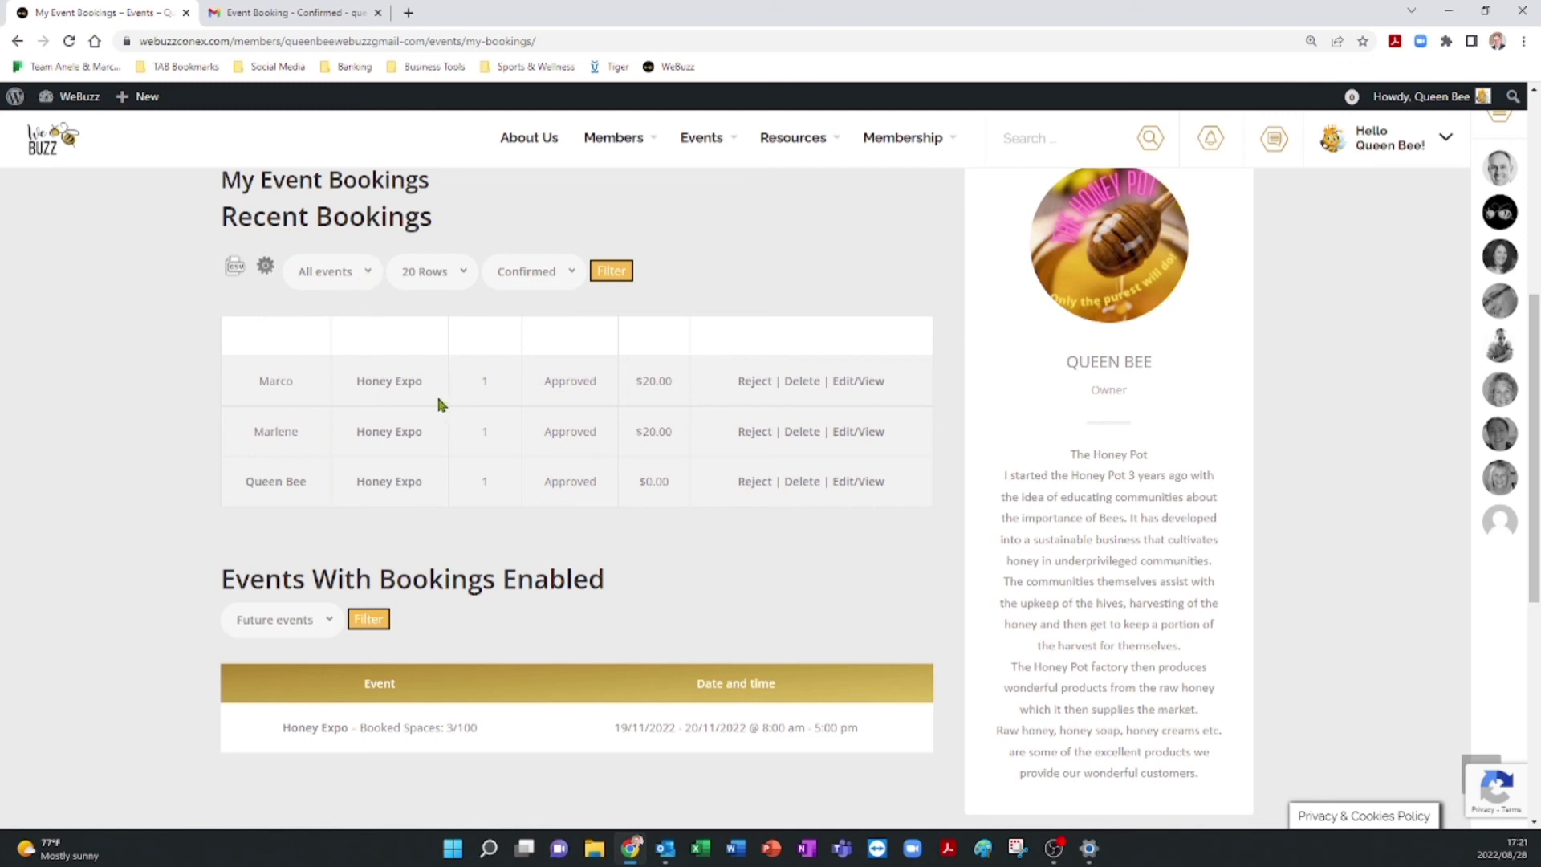
{"action": "scroll", "coordinate": [343, 442], "scroll_direction": "down", "scroll_amount": 1}
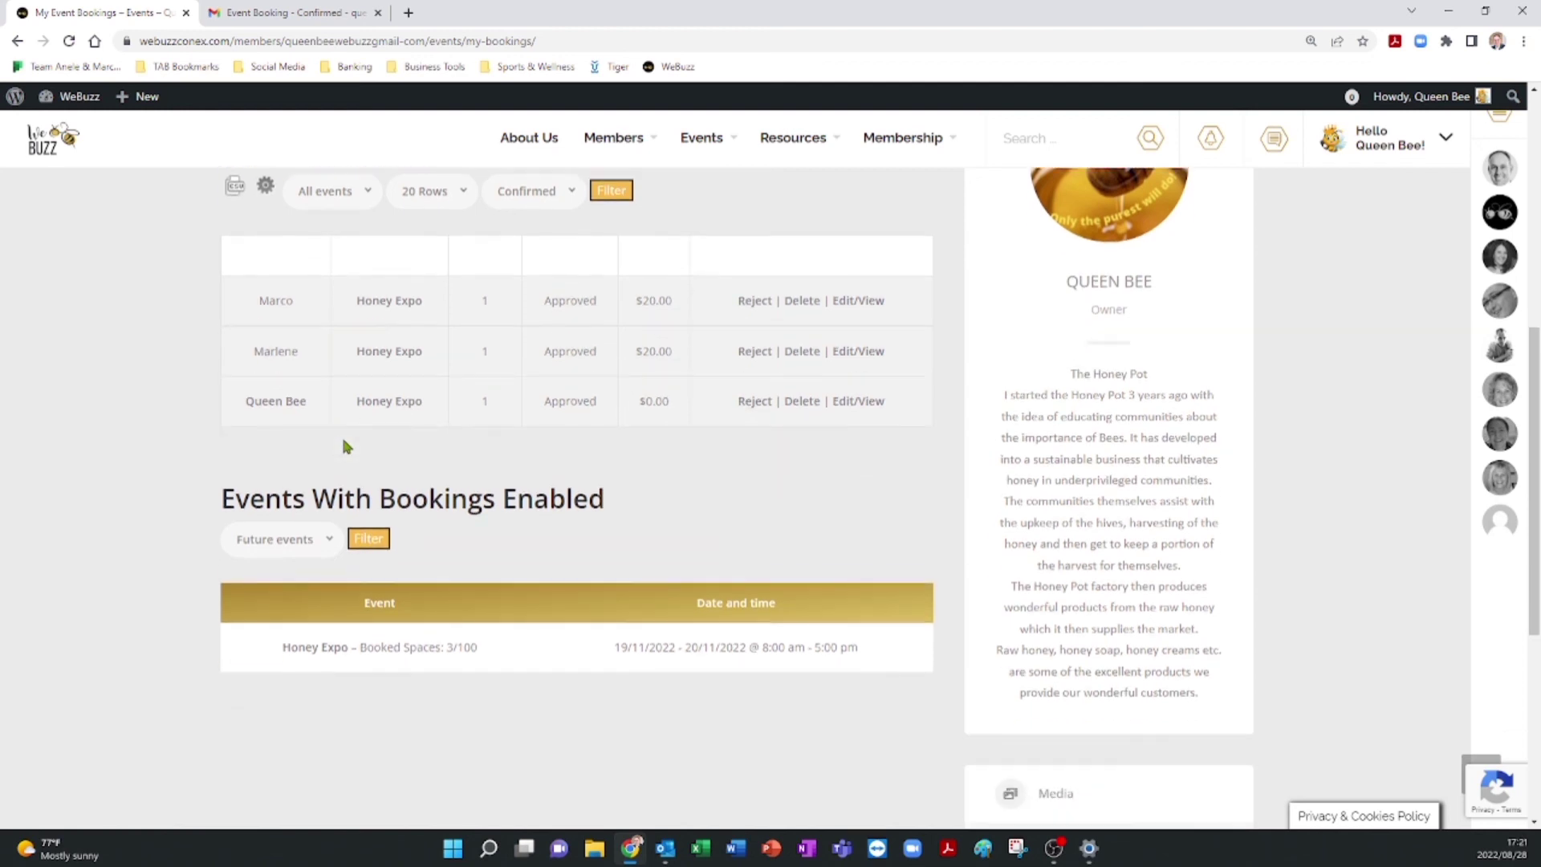